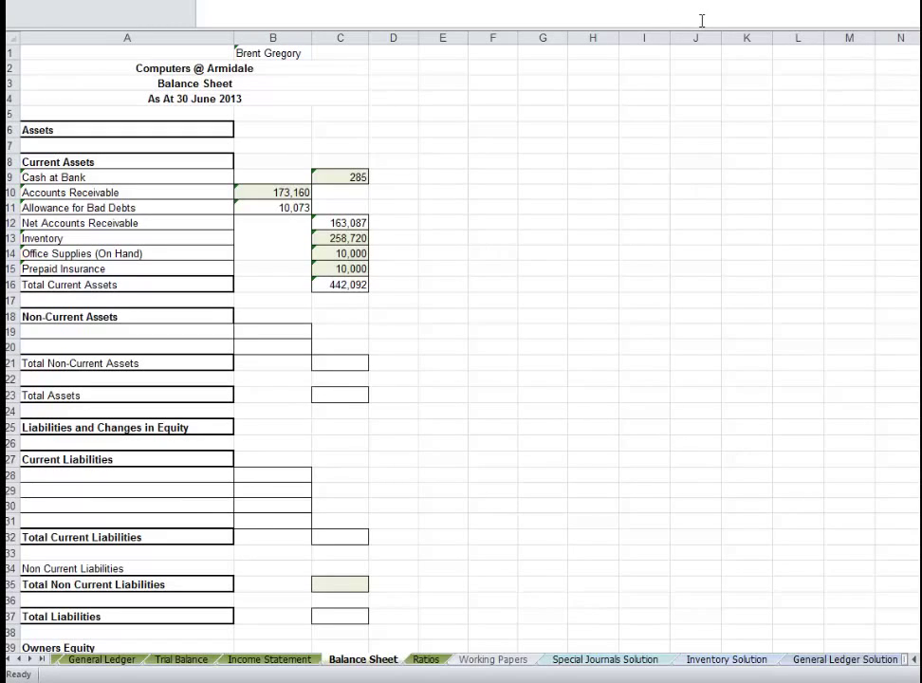
# Create a second window of the practice set workbook and arrange the open windows vertically
pyautogui.click(339, 300)
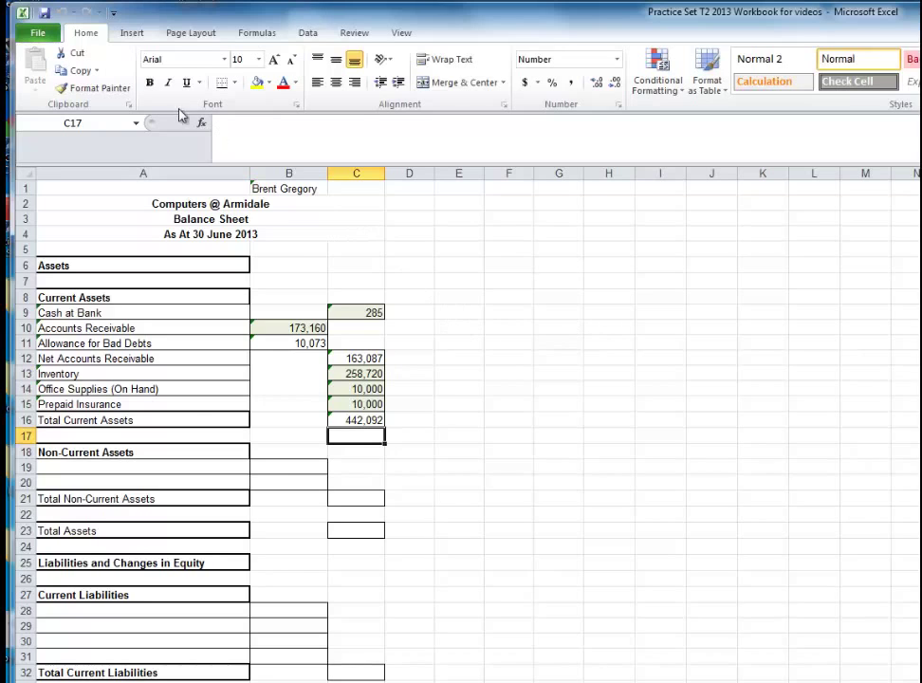
pyautogui.click(402, 34)
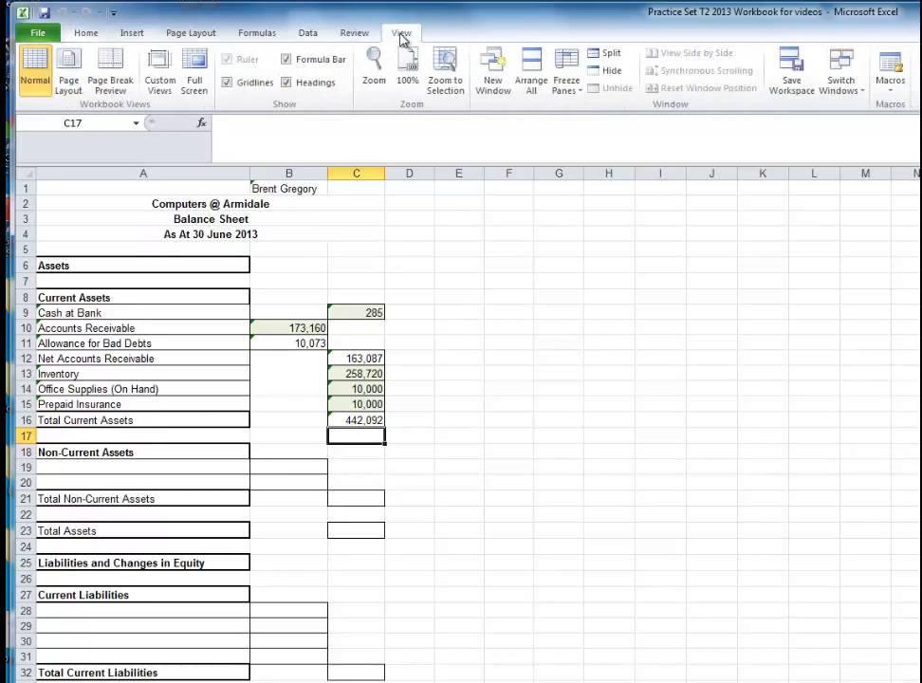
pyautogui.click(495, 86)
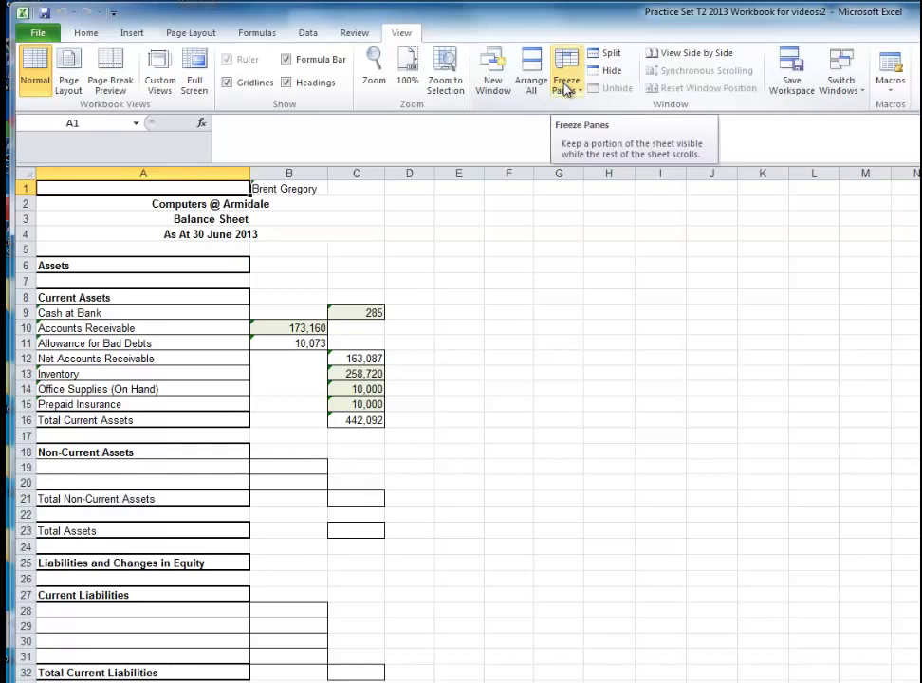
pyautogui.click(531, 87)
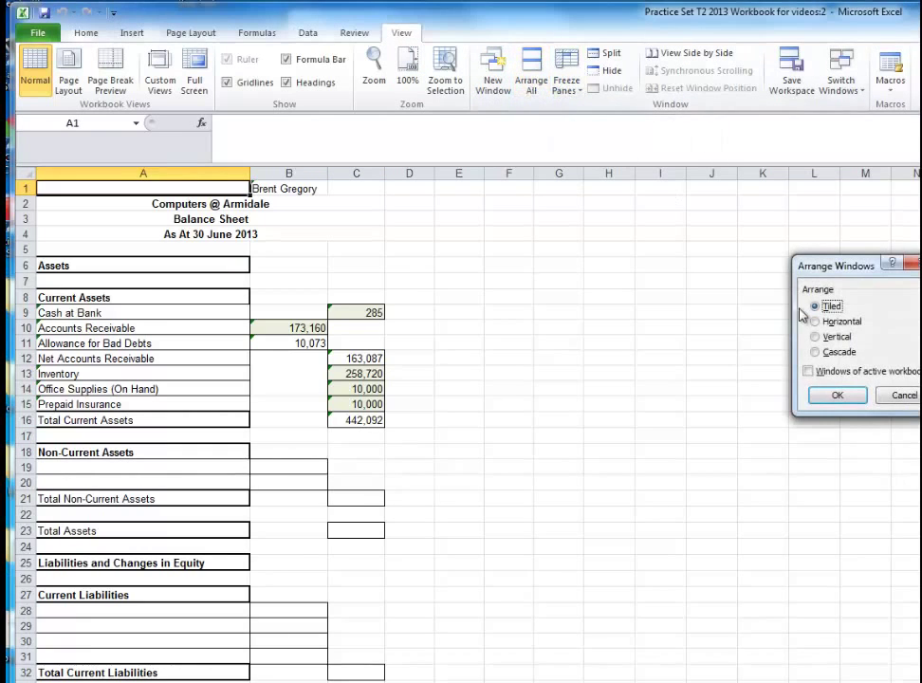
pyautogui.click(818, 336)
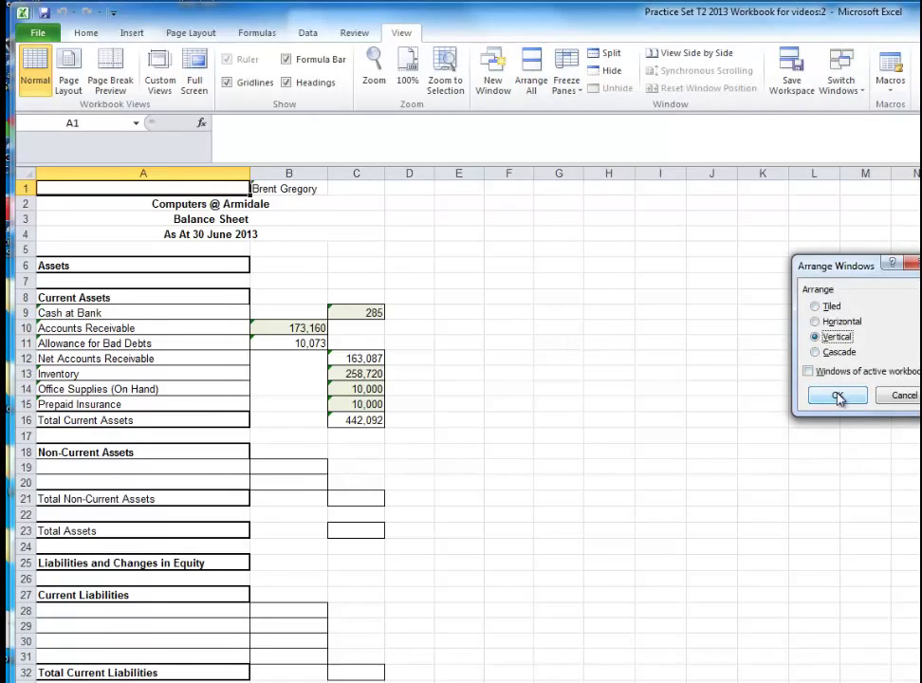
pyautogui.click(828, 394)
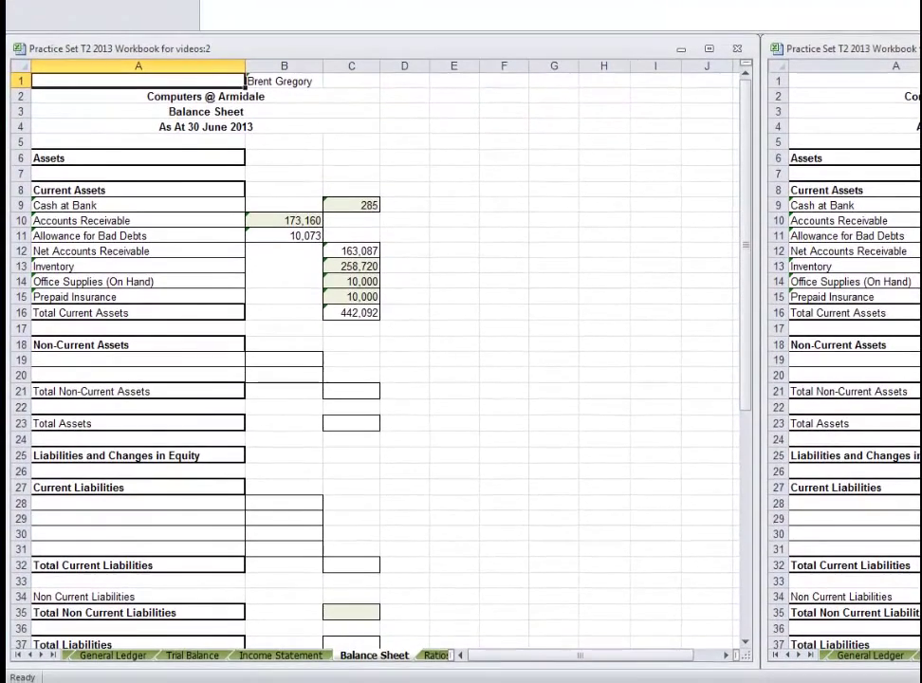
# Narrow the second workbook window to just past column C and move the original window beside it
pyautogui.moveTo(758, 325); pyautogui.dragTo(496, 323)
pyautogui.moveTo(882, 48); pyautogui.dragTo(793, 48)
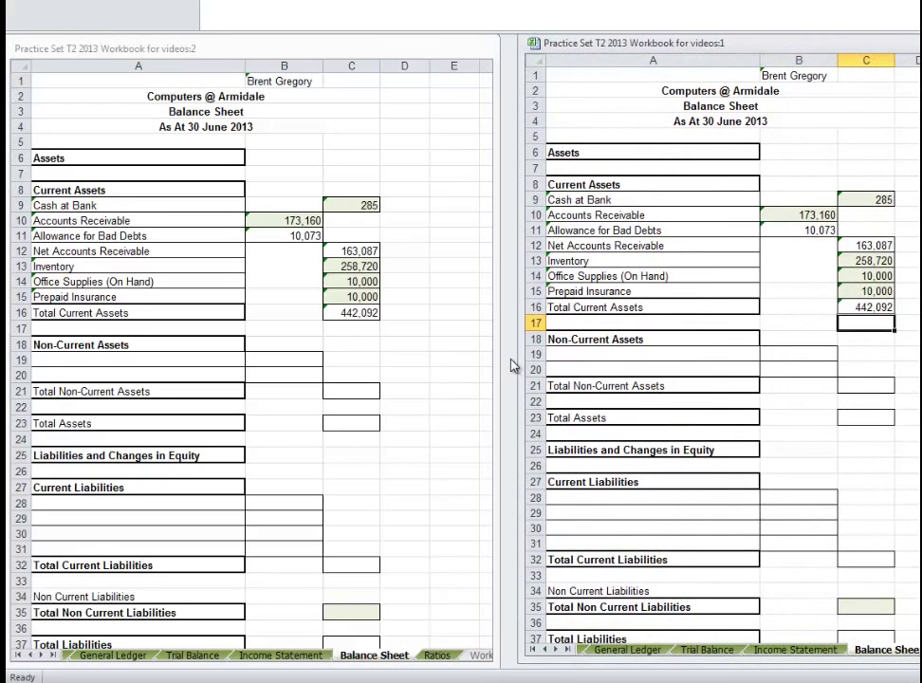
pyautogui.moveTo(519, 354); pyautogui.dragTo(424, 354)
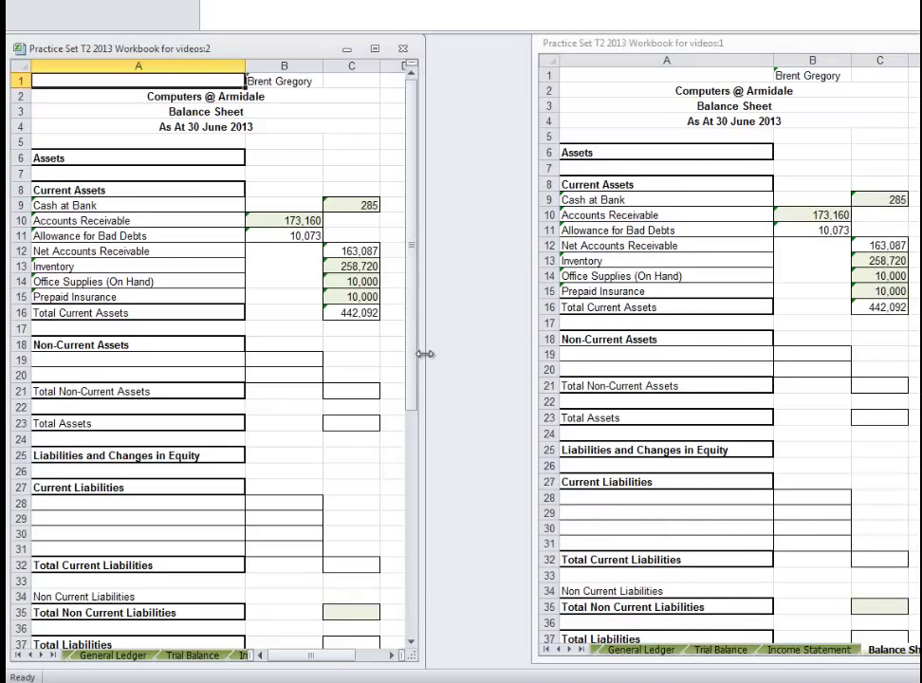
pyautogui.moveTo(714, 51); pyautogui.dragTo(633, 48)
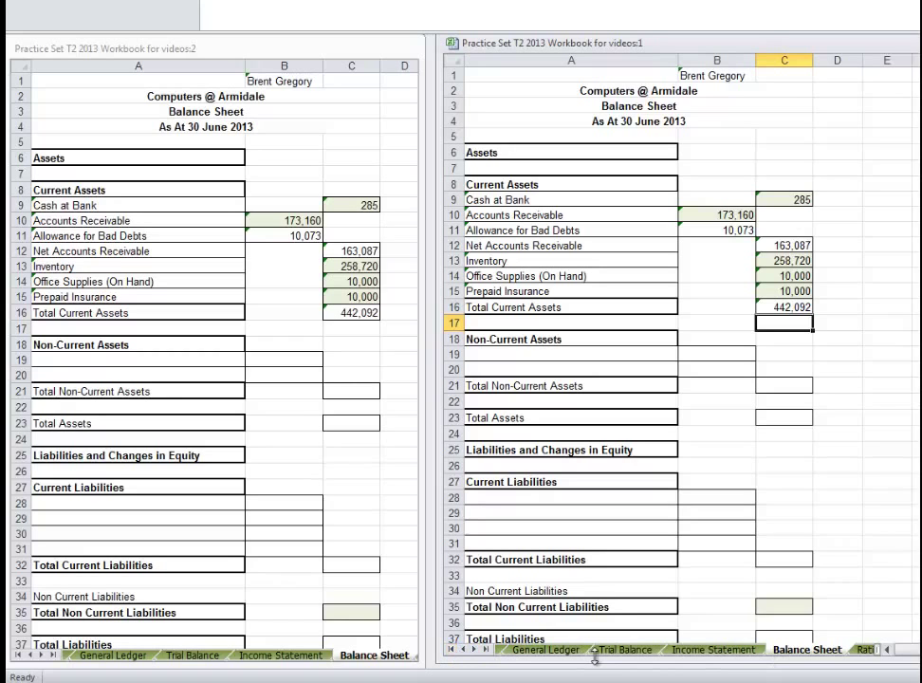
# Display the Trial Balance sheet in the original workbook window and hide columns D to N
pyautogui.click(627, 650)
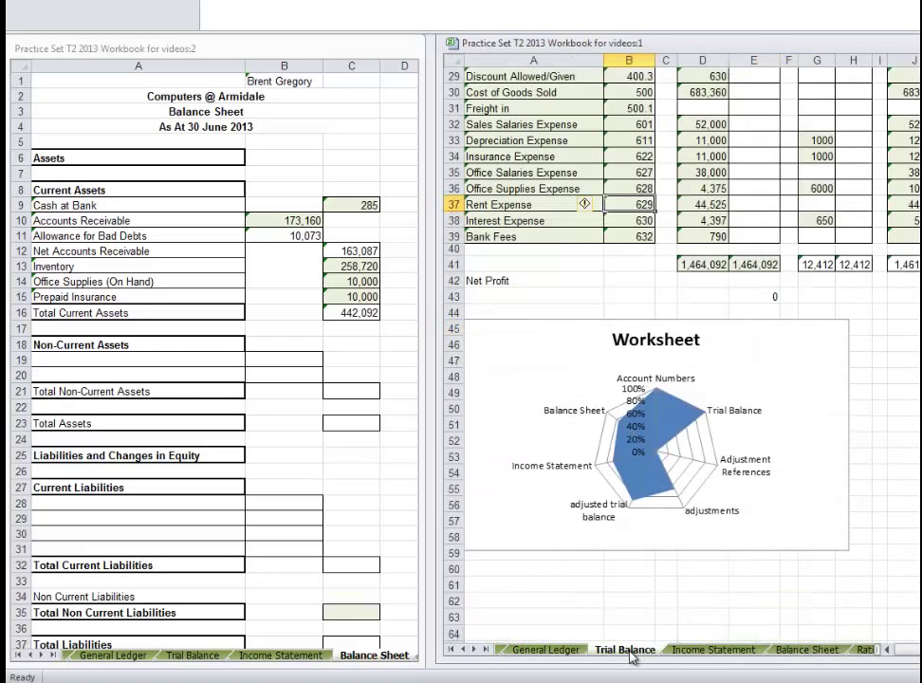
pyautogui.scroll(9, 681, 356)
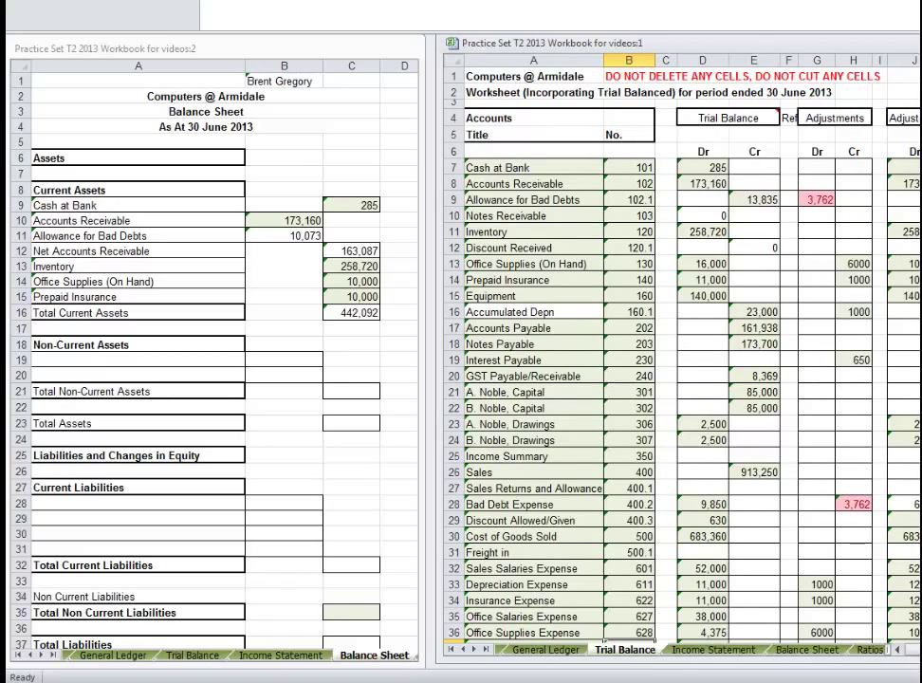
pyautogui.hscroll(6, 681, 356)
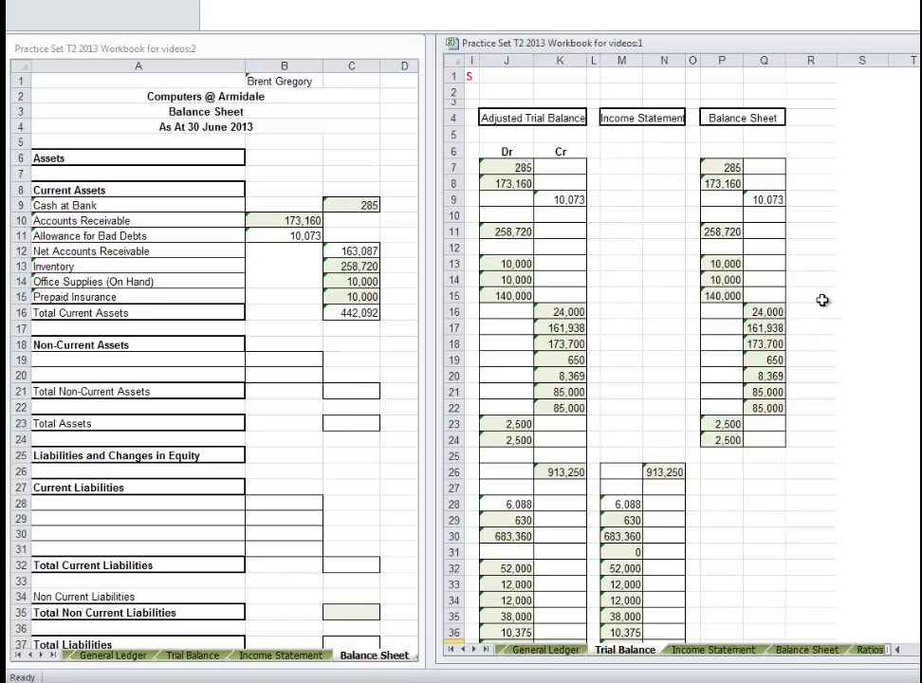
pyautogui.hscroll(-6, 891, 653)
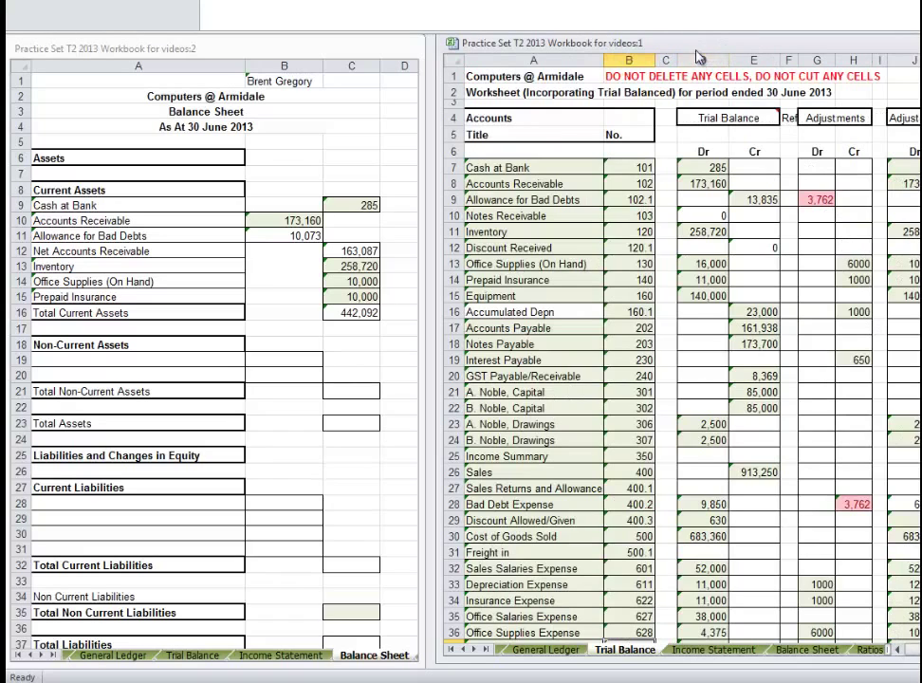
pyautogui.moveTo(691, 58); pyautogui.dragTo(916, 60)
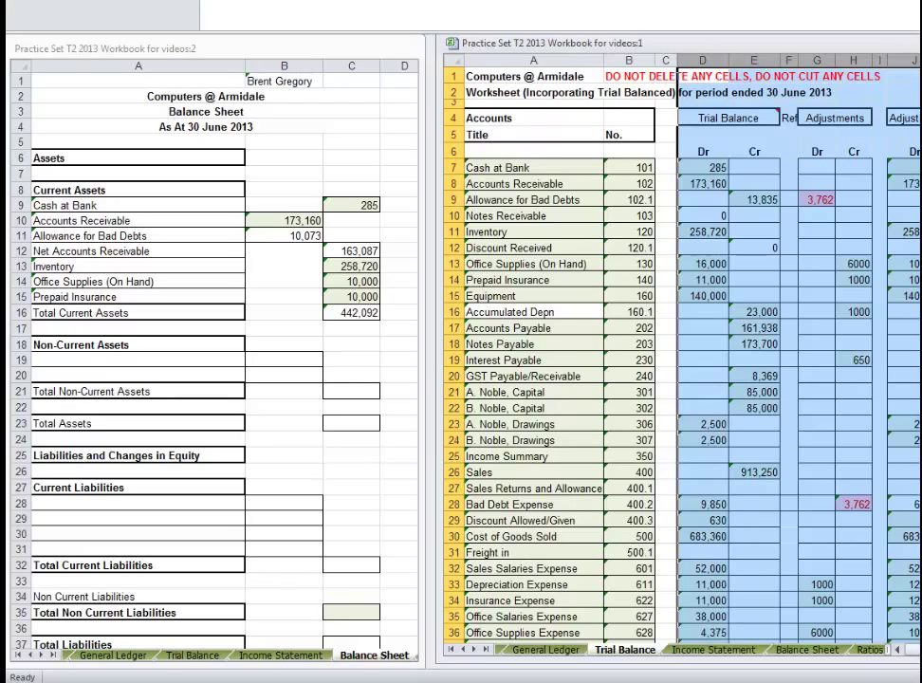
pyautogui.hotkey('ctrl', '0')
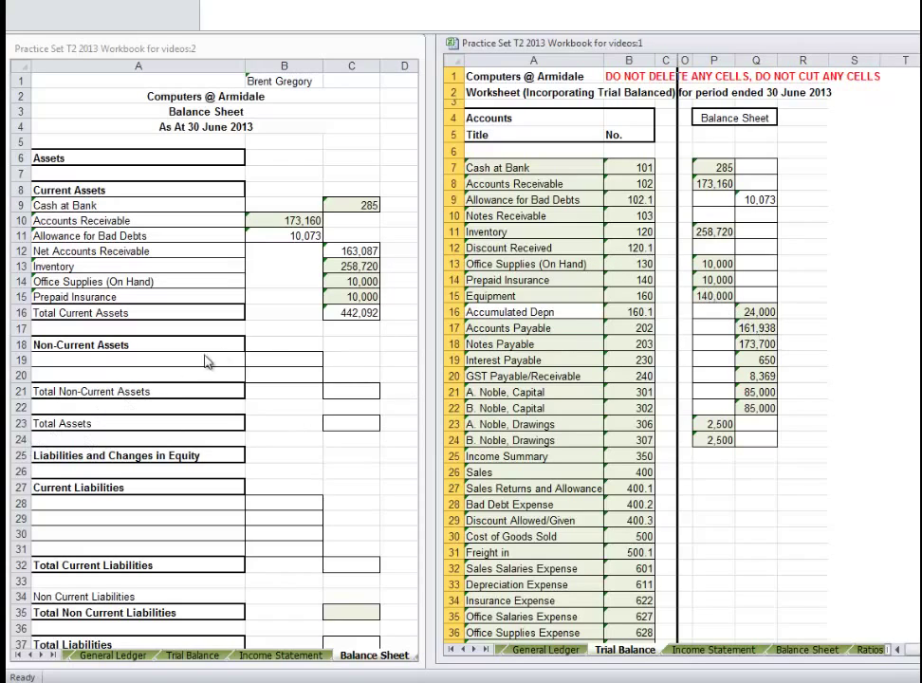
# Link Balance Sheet cells A19 and A20 to the Equipment and Accumulated Depn titles in Trial Balance A15 and A16
pyautogui.click(46, 362)
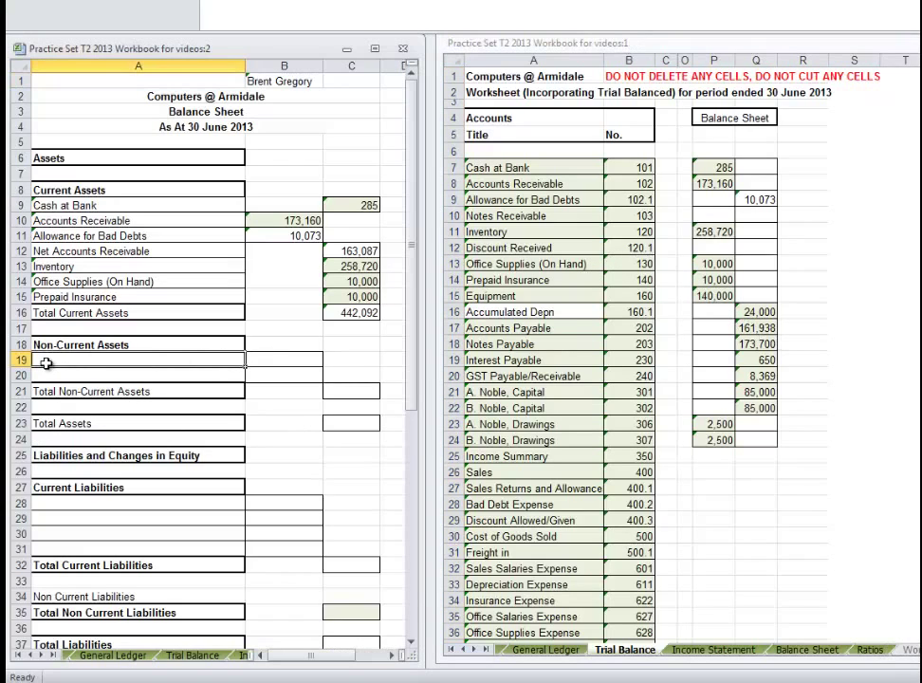
pyautogui.write('=')
pyautogui.click(490, 296)
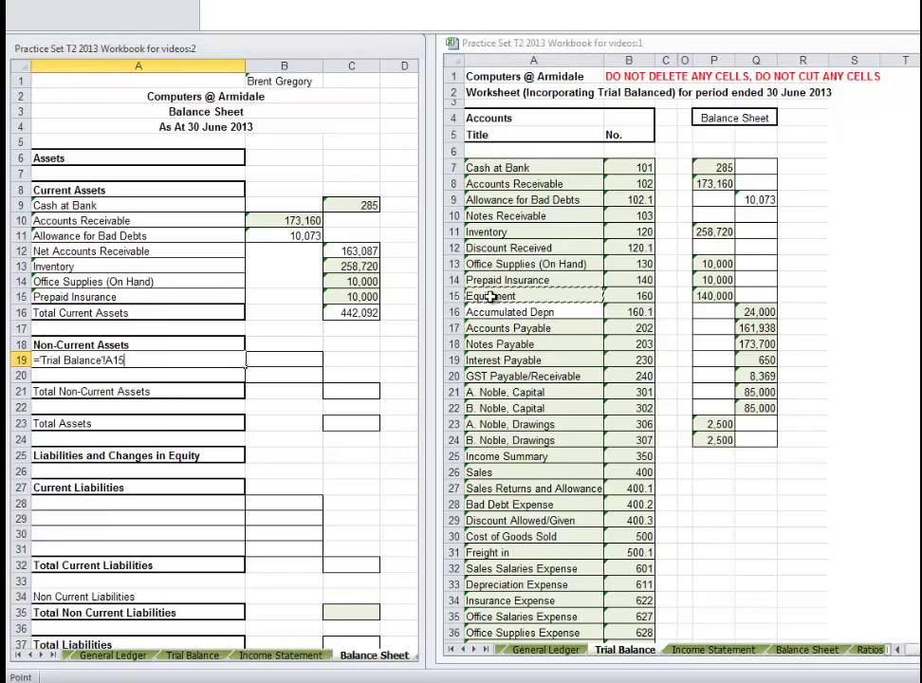
pyautogui.press('Return')
pyautogui.write('=')
pyautogui.click(502, 311)
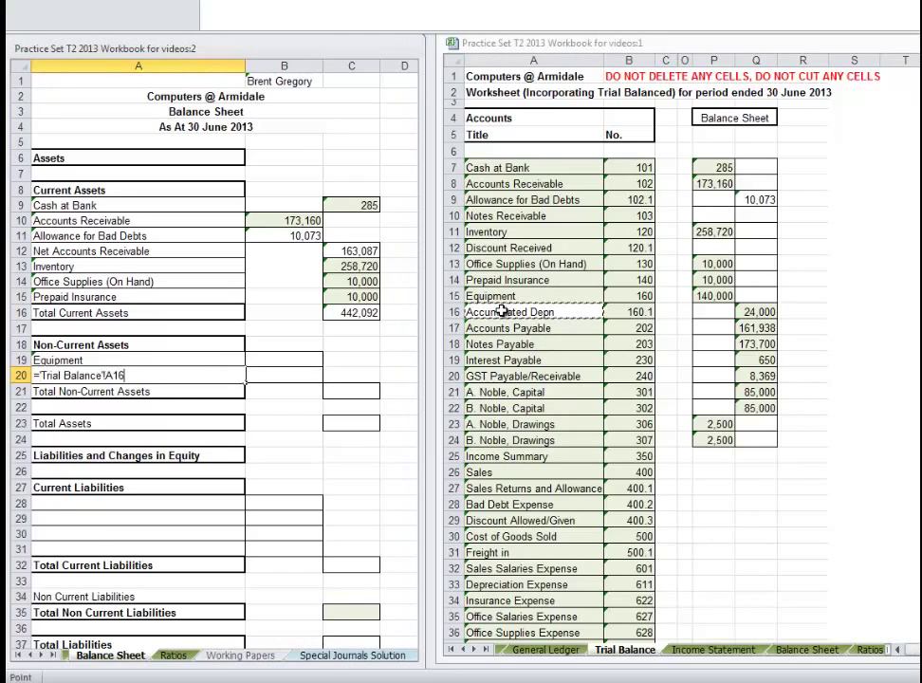
pyautogui.press('Return')
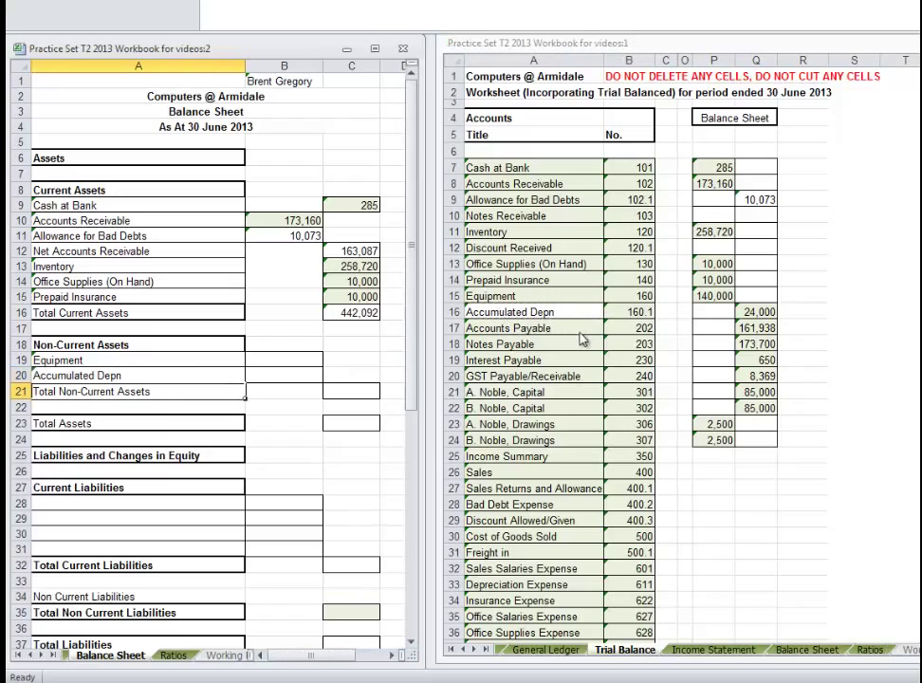
# Link the Equipment and Accumulated Depn amounts in B19 and B20 to Trial Balance cells P15 and Q16
pyautogui.click(284, 360)
pyautogui.write('=')
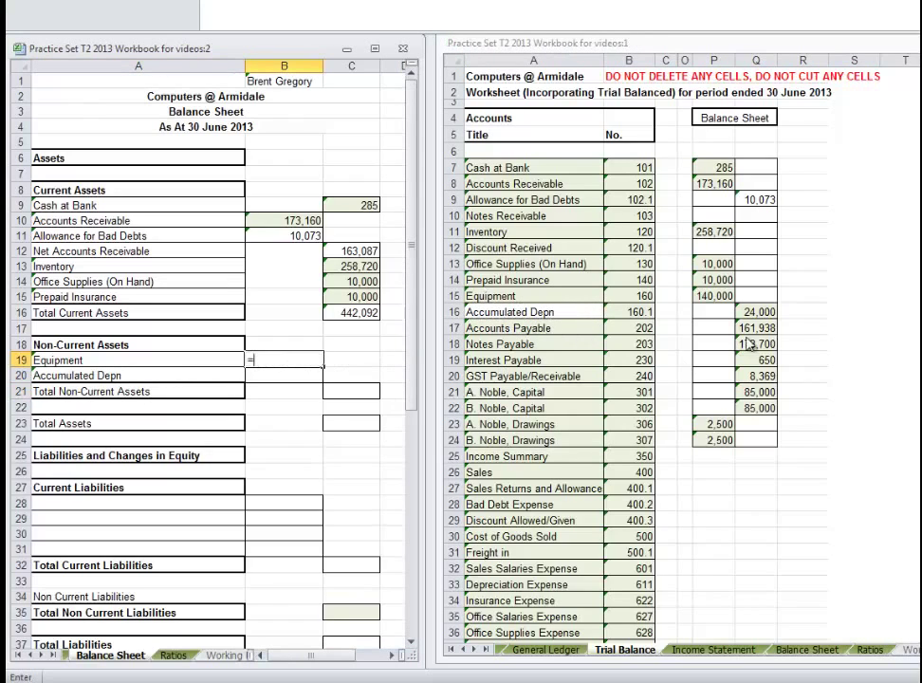
pyautogui.click(714, 296)
pyautogui.press('Return')
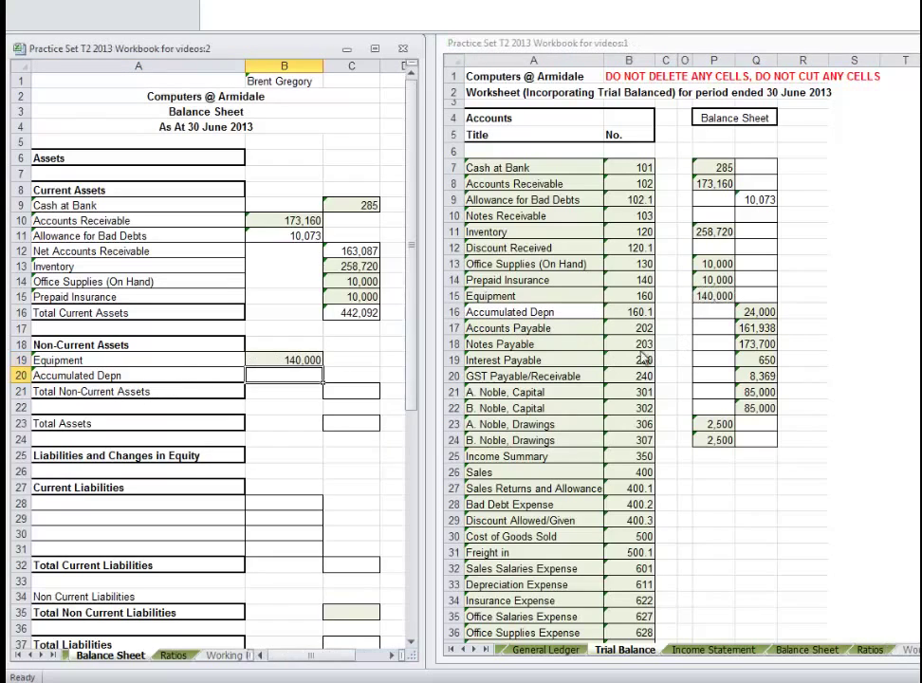
pyautogui.write('=')
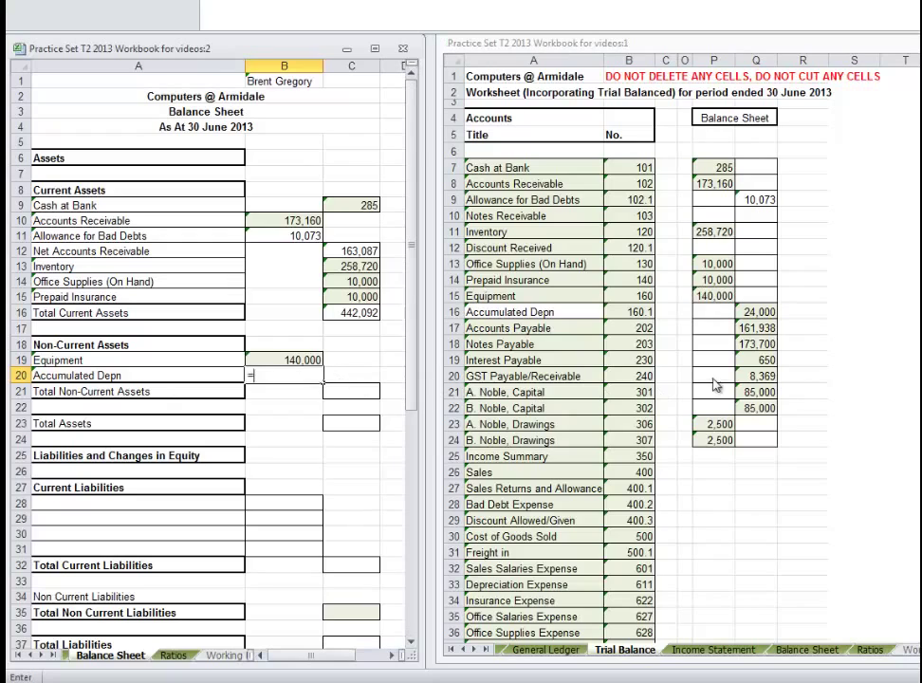
pyautogui.click(755, 311)
pyautogui.press('Return')
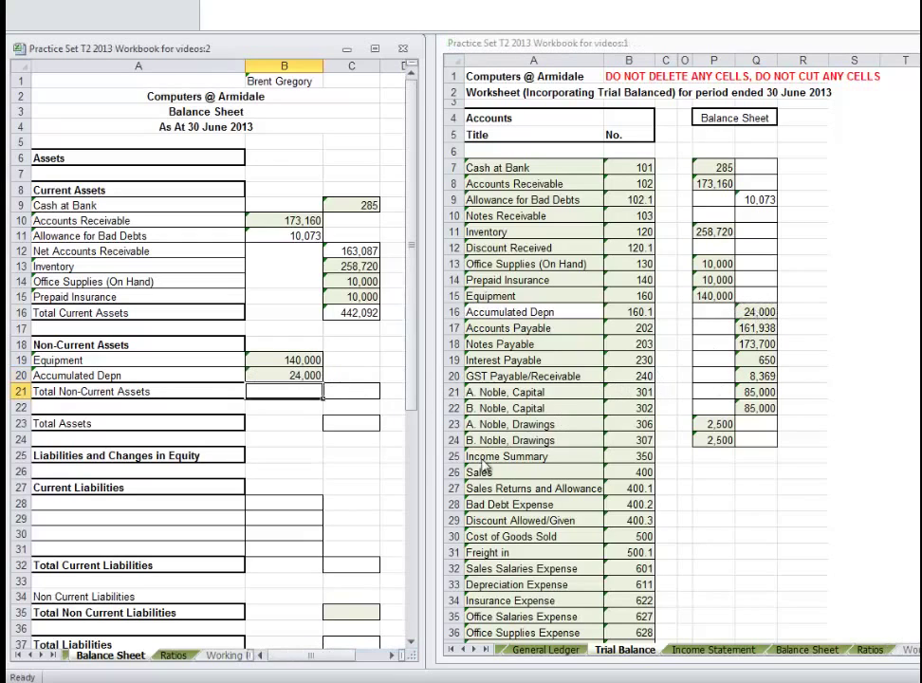
# Calculate Total Non-Current Assets in C21 with the formula =B19-B20, accepting the formula correction
pyautogui.click(368, 395)
pyautogui.write('==')
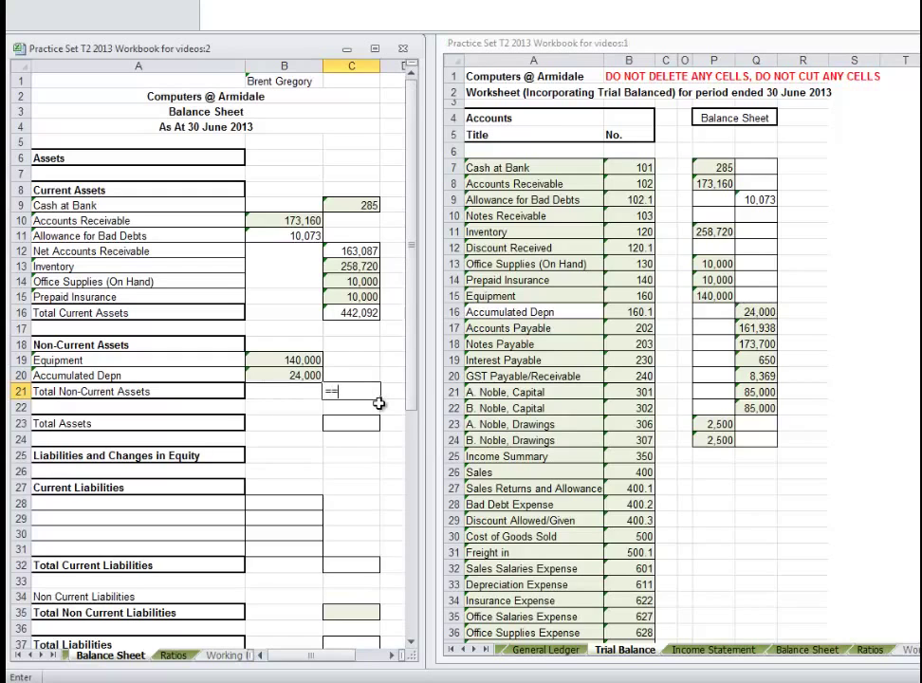
pyautogui.click(305, 361)
pyautogui.write('-')
pyautogui.click(305, 376)
pyautogui.press('Return')
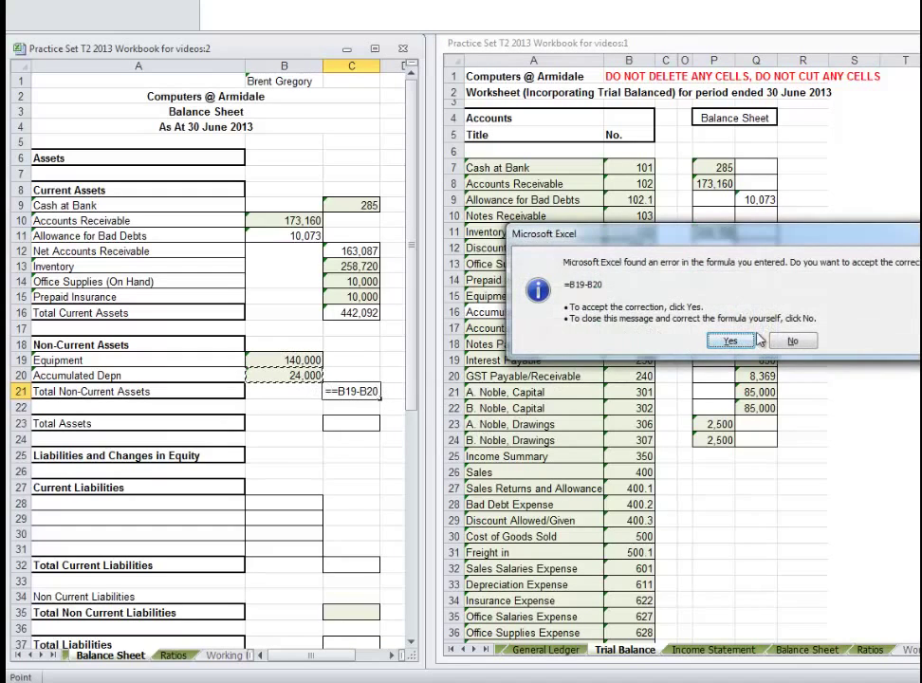
pyautogui.click(728, 341)
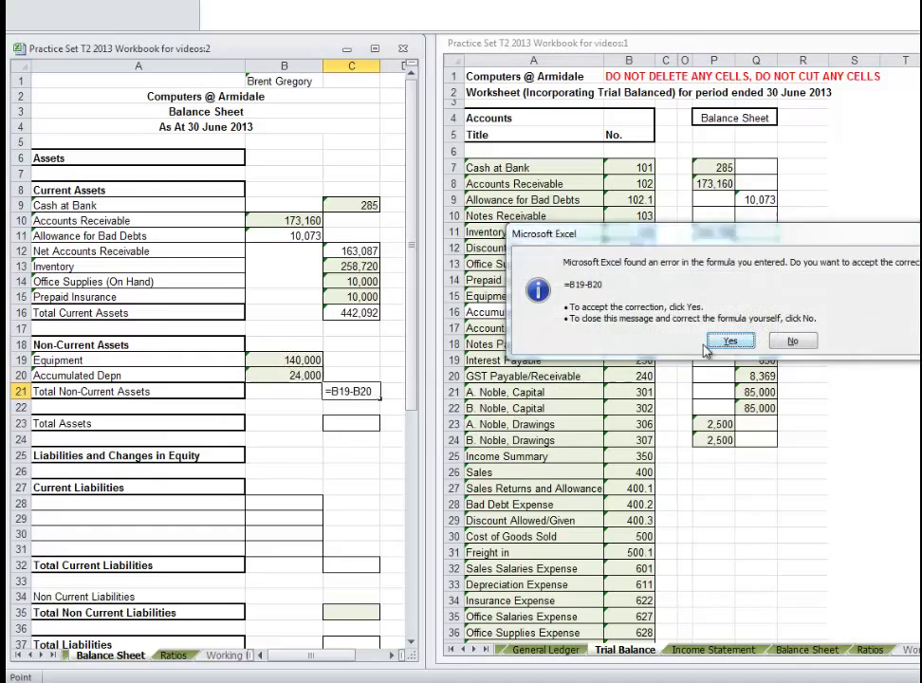
# Calculate Total Assets in C23 by adding Total Current Assets in C16 and Total Non-Current Assets in C21
pyautogui.click(356, 424)
pyautogui.write('=')
pyautogui.click(358, 313)
pyautogui.write('+')
pyautogui.click(360, 396)
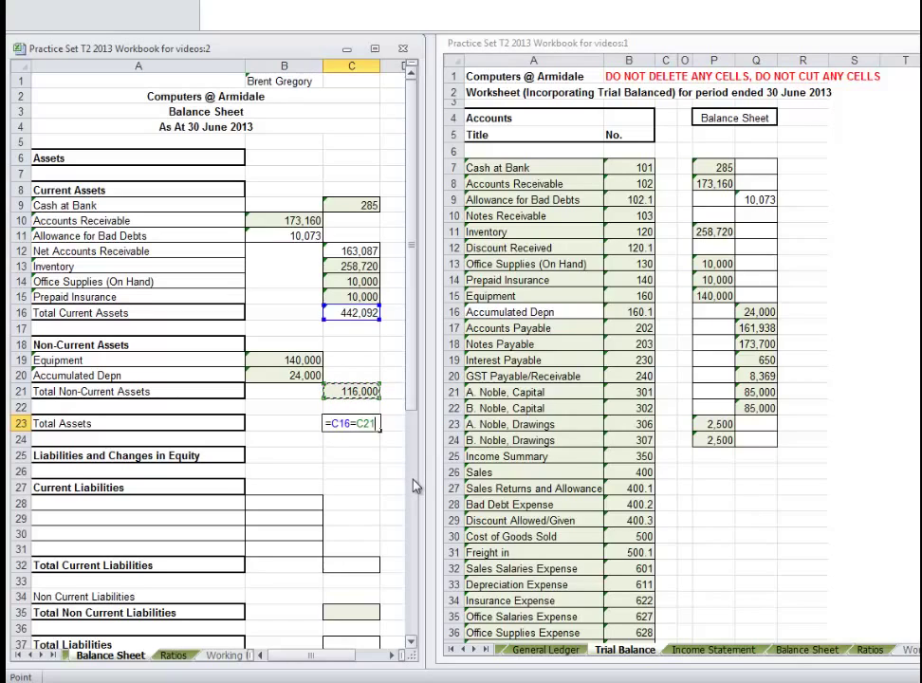
pyautogui.press('BackSpace')
pyautogui.press('BackSpace')
pyautogui.press('BackSpace')
pyautogui.press('BackSpace')
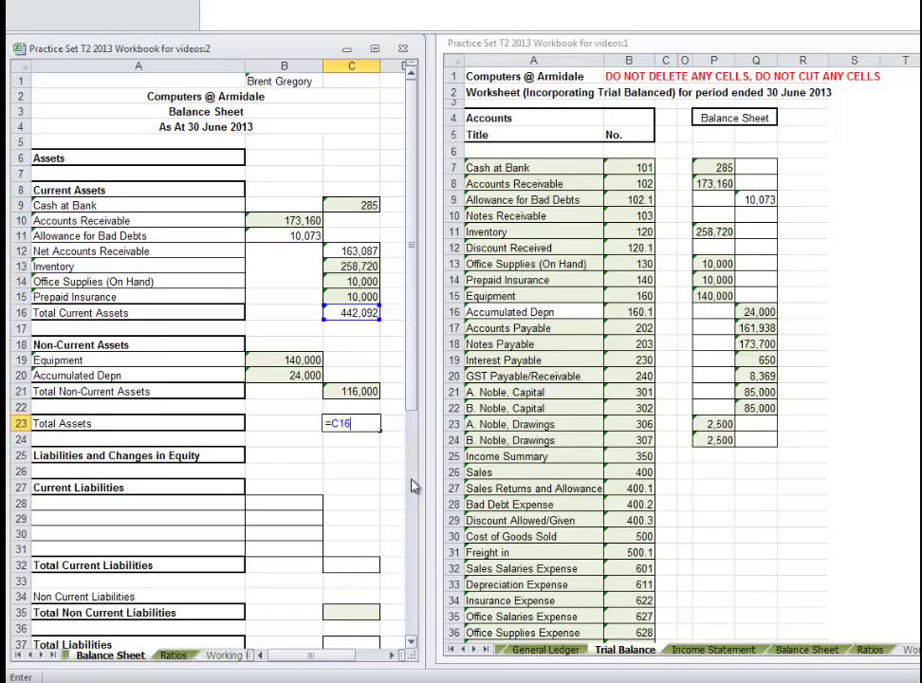
pyautogui.click(356, 393)
pyautogui.press('Return')
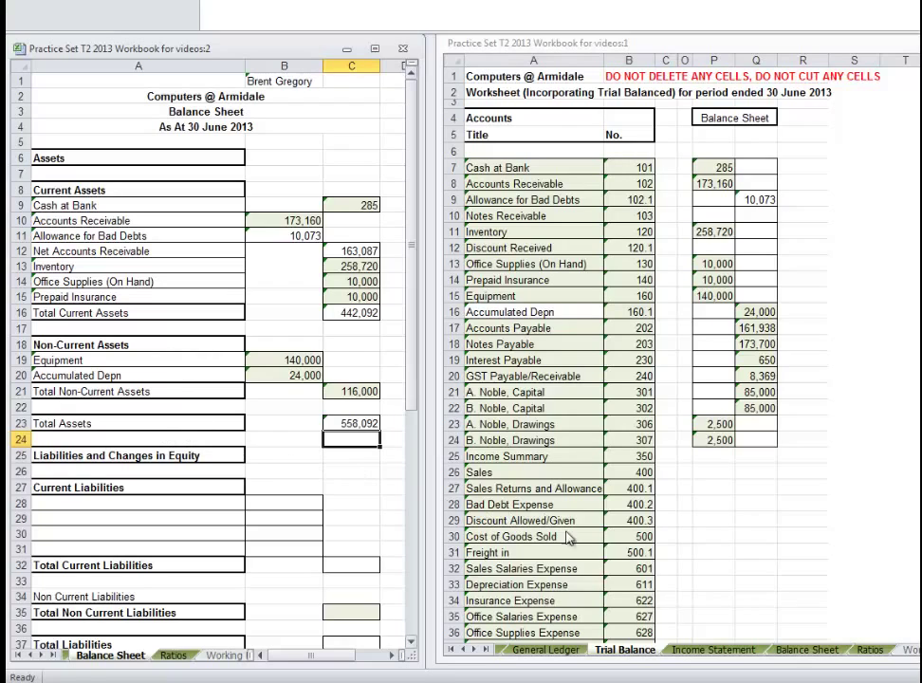
# Link Balance Sheet cells A28 and A29 to the Accounts Payable and Notes Payable titles in Trial Balance A17 and A18
pyautogui.click(87, 508)
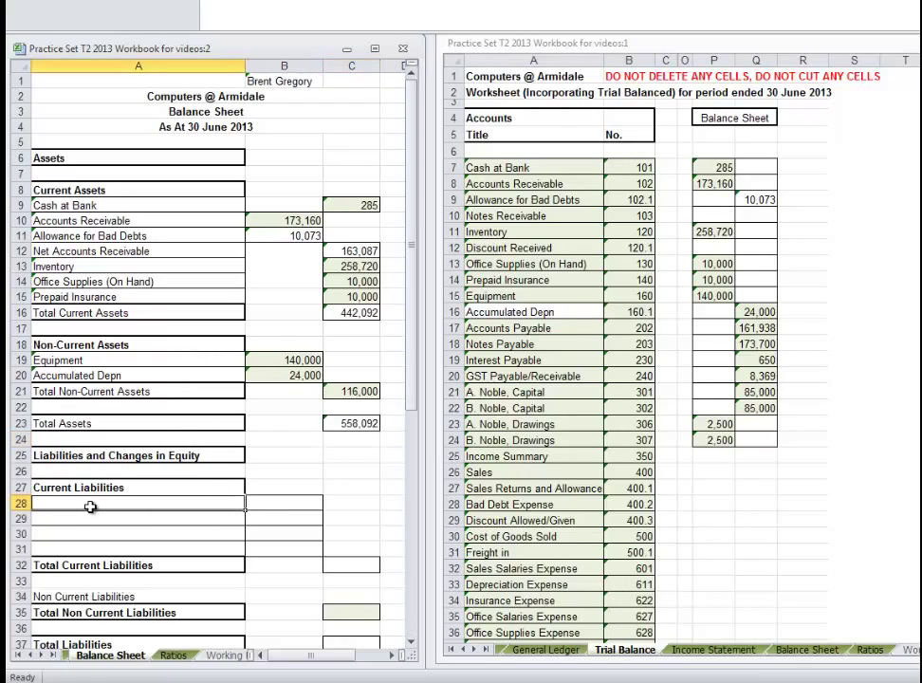
pyautogui.write('=')
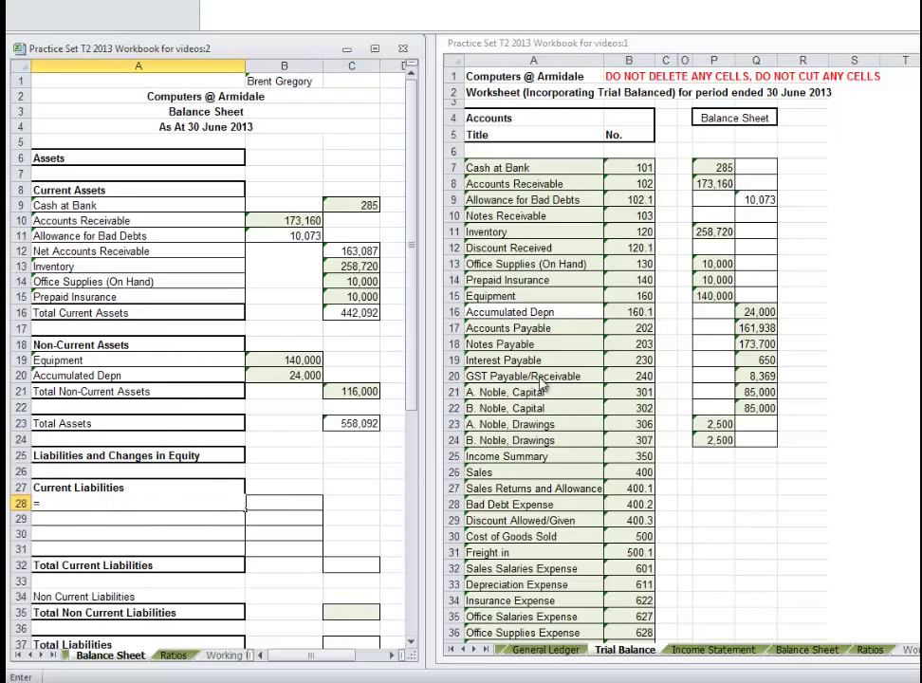
pyautogui.click(495, 327)
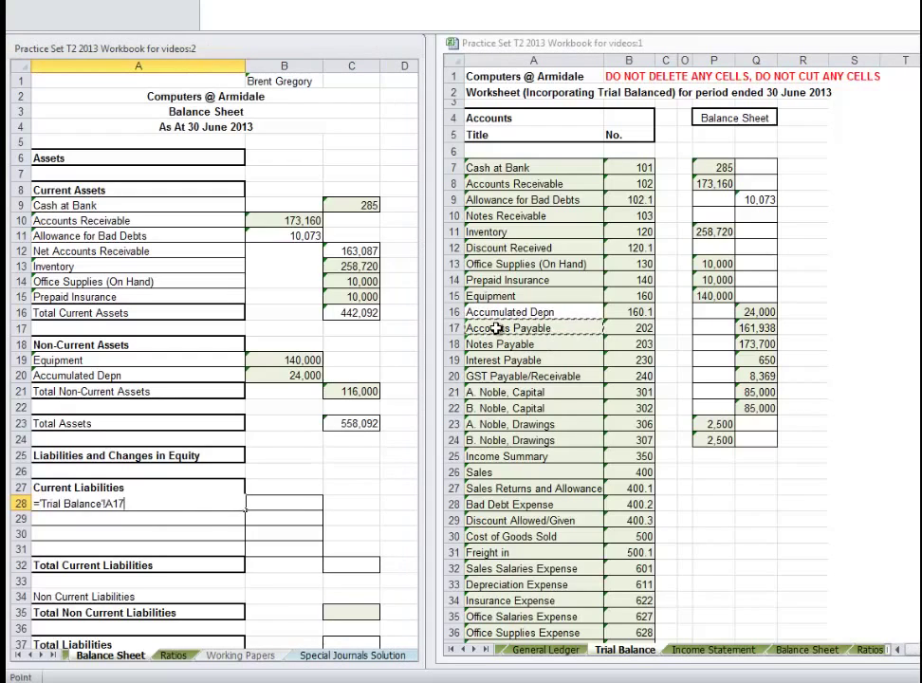
pyautogui.press('Return')
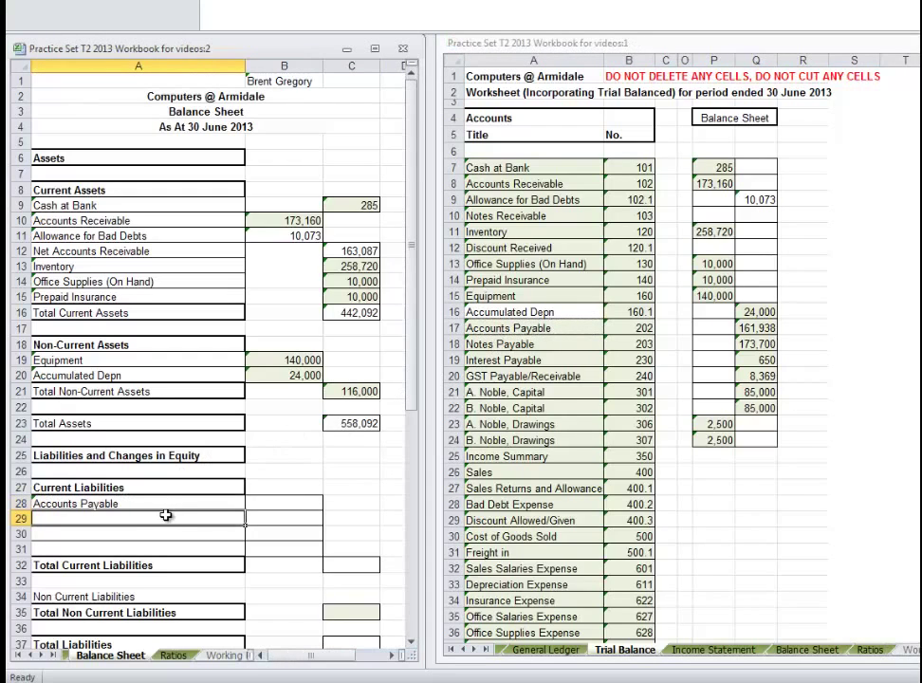
pyautogui.write('=')
pyautogui.click(497, 345)
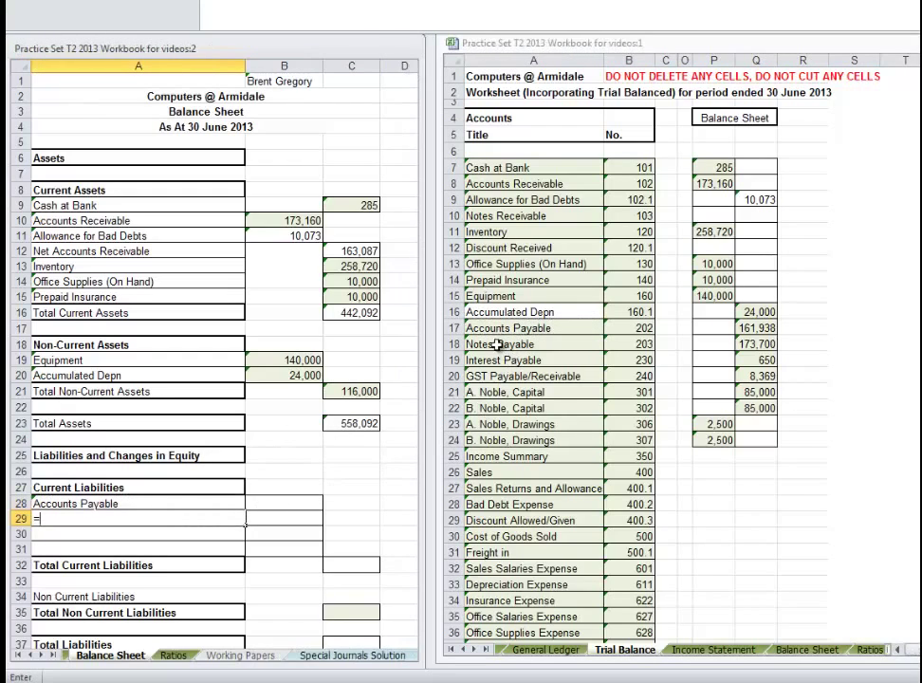
pyautogui.press('Return')
# Link Balance Sheet cells A30 and A31 to the Interest Payable and GST Payable/Receivable titles in Trial Balance A19 and A20
pyautogui.write('=')
pyautogui.click(500, 360)
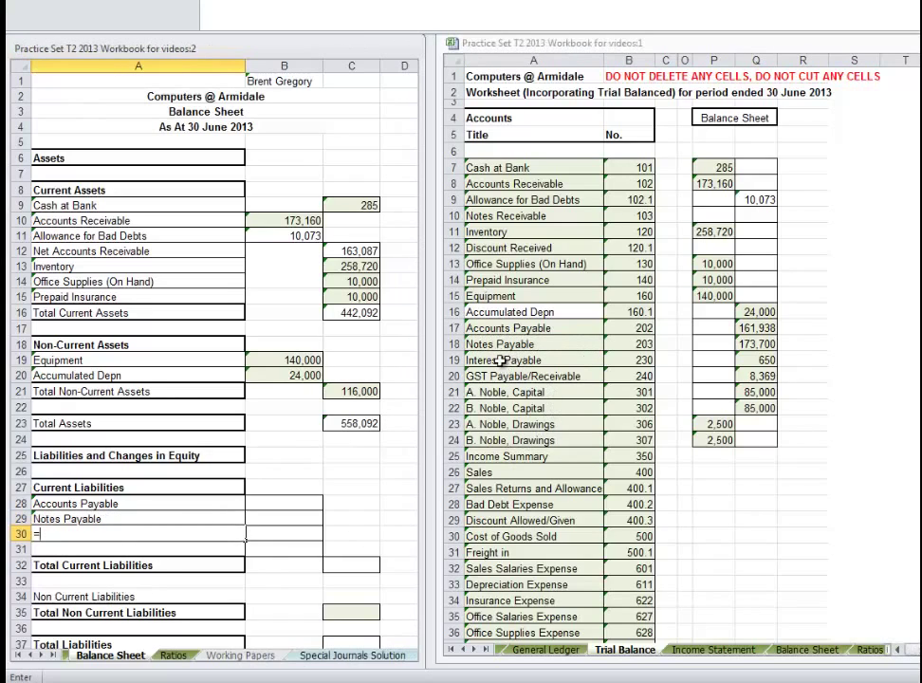
pyautogui.press('Return')
pyautogui.write('=')
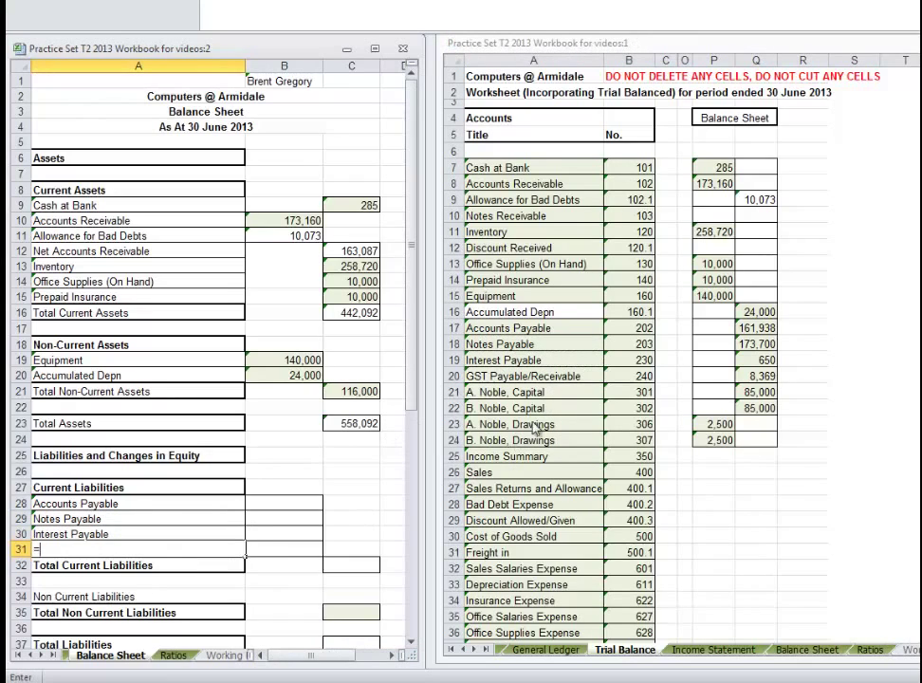
pyautogui.click(536, 377)
pyautogui.press('Return')
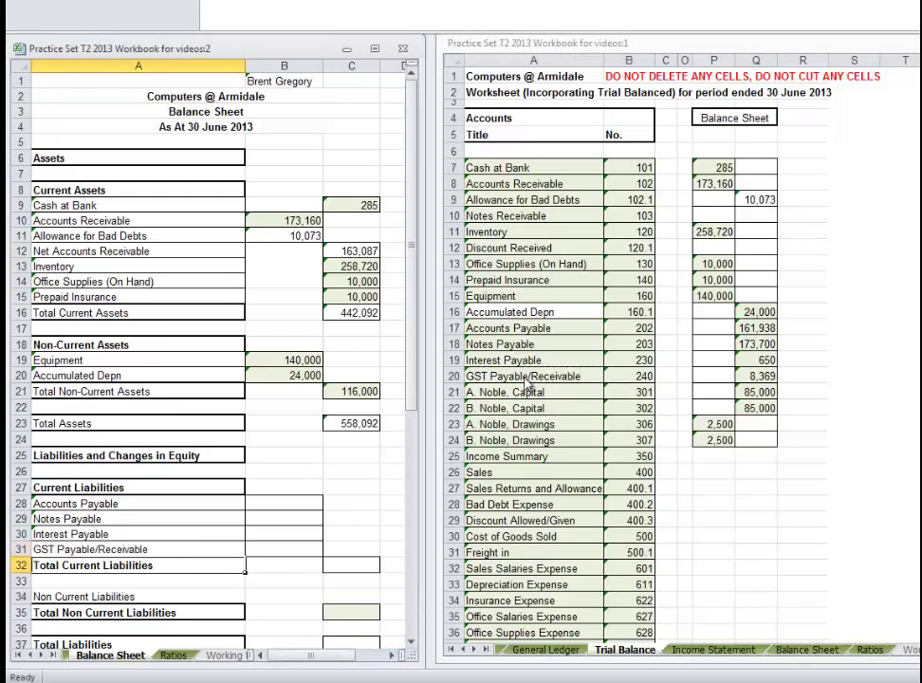
# Link the Accounts Payable amount in B28 to Trial Balance cell Q17 and fill the formula down to B31
pyautogui.click(286, 501)
pyautogui.write('=')
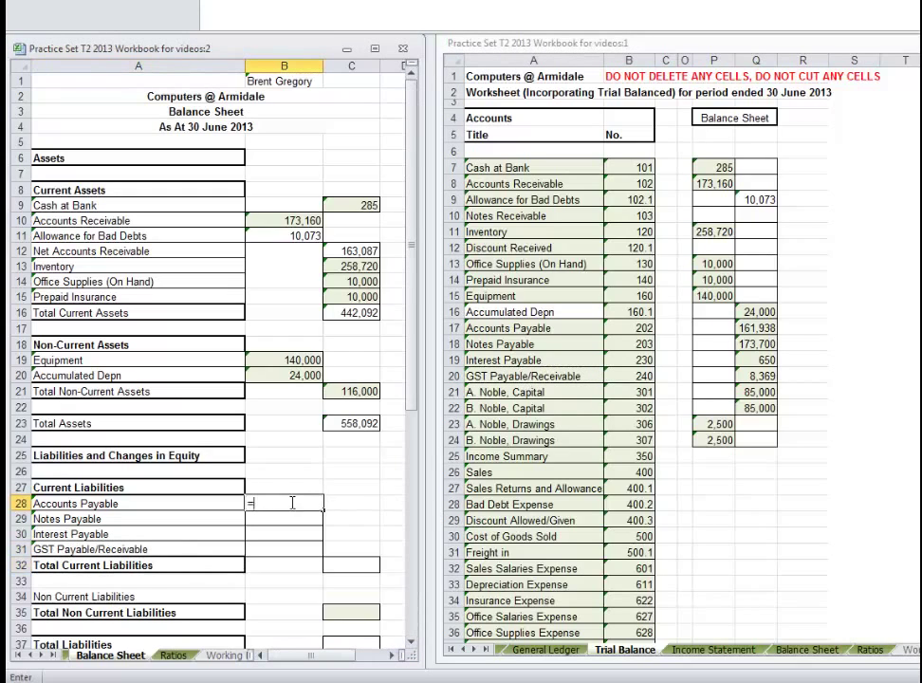
pyautogui.click(750, 345)
pyautogui.click(749, 329)
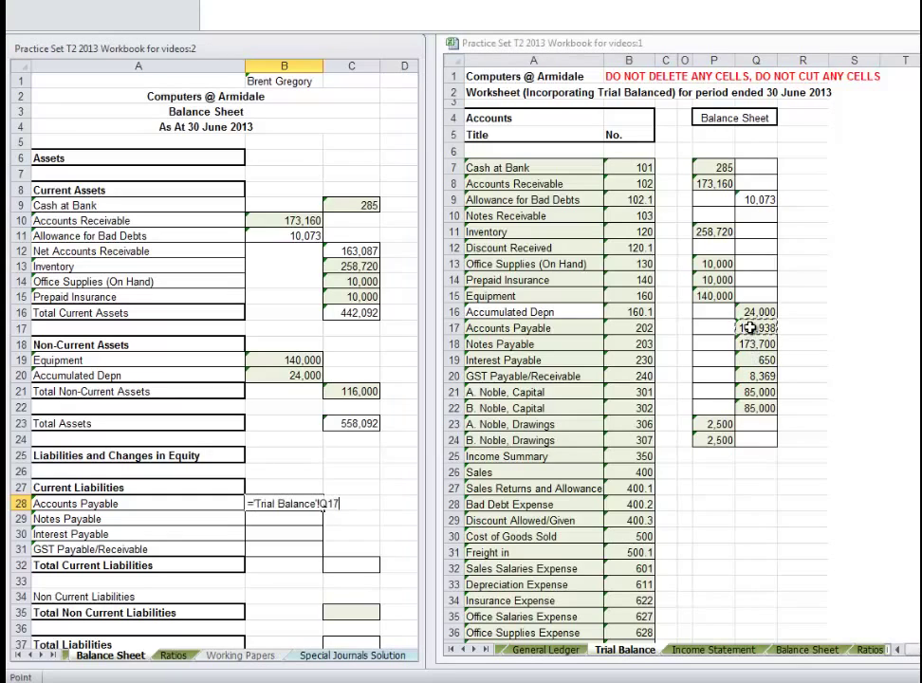
pyautogui.press('Return')
pyautogui.moveTo(305, 505); pyautogui.dragTo(297, 549)
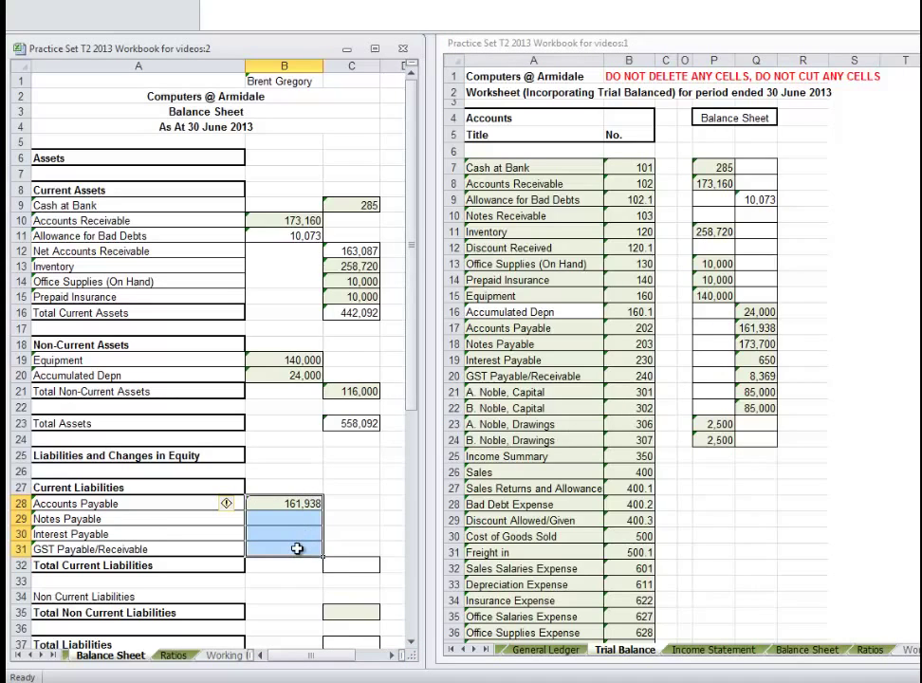
pyautogui.hotkey('ctrl', 'd')
# Calculate Total Current Liabilities in C32 with the formula =SUM(B28:B31)
pyautogui.click(361, 563)
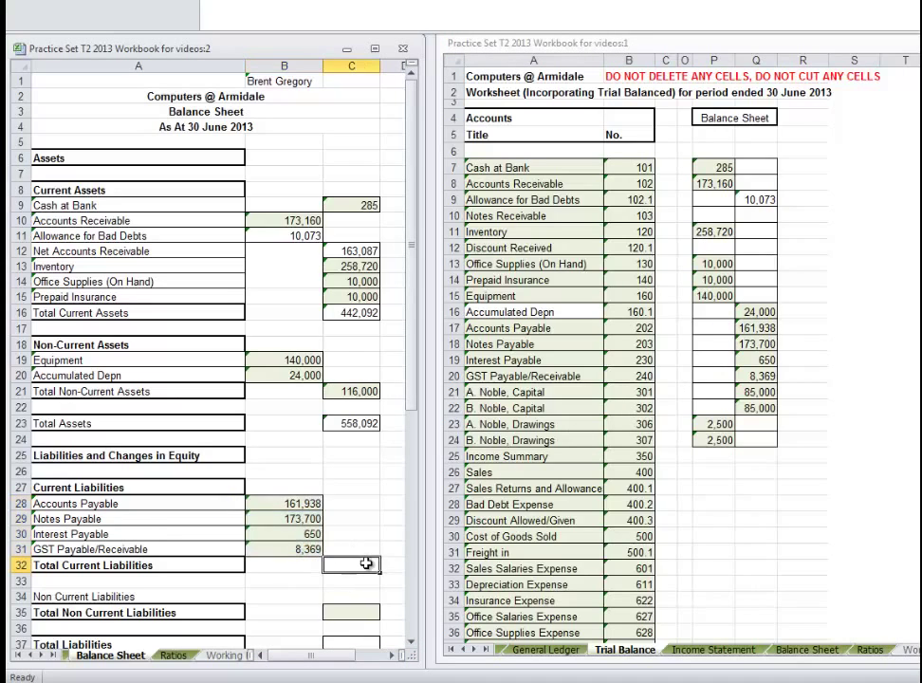
pyautogui.write('=su')
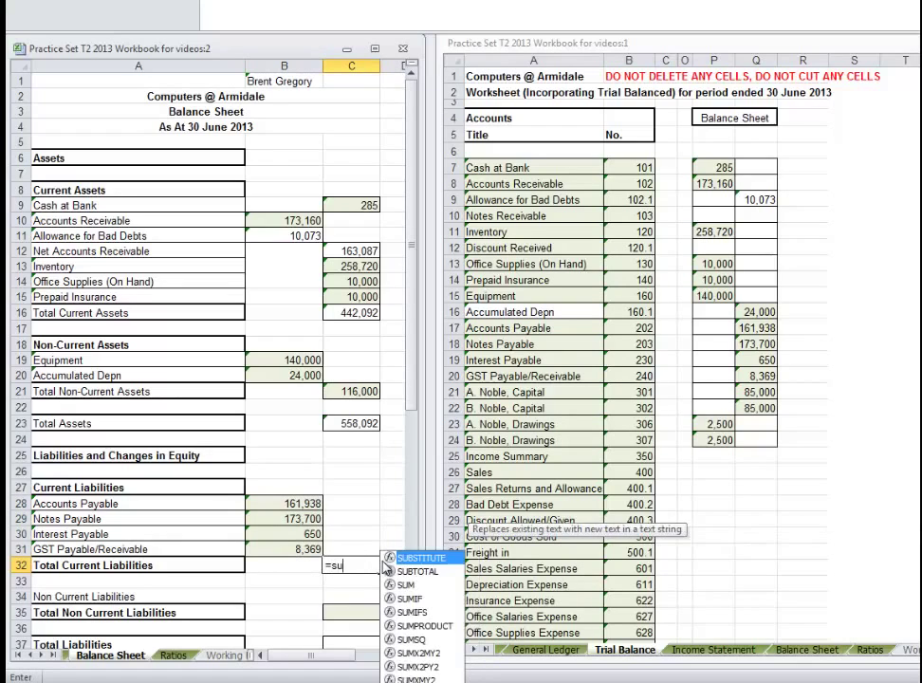
pyautogui.write('m(')
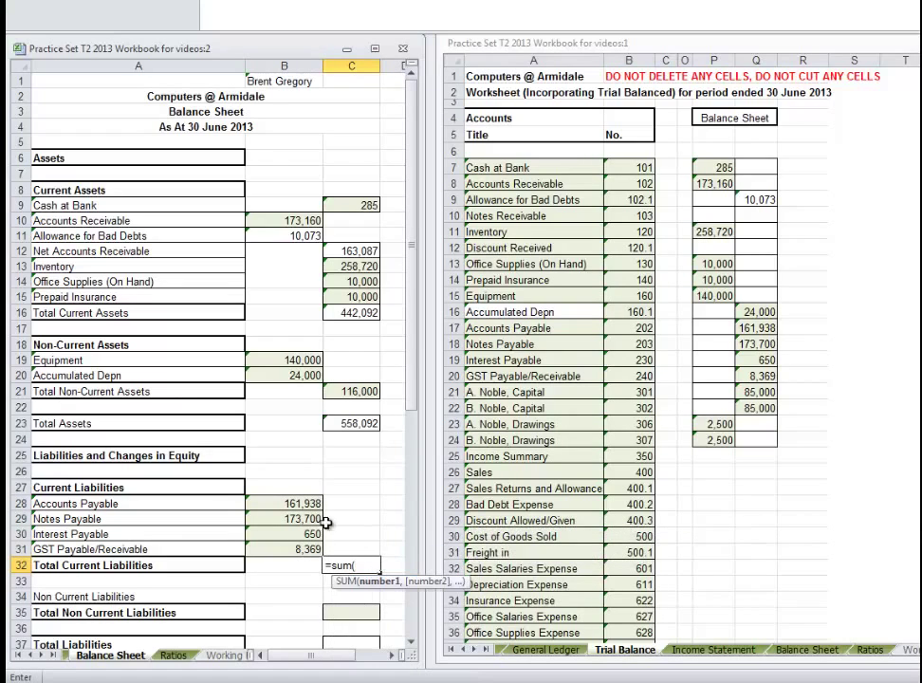
pyautogui.moveTo(304, 504); pyautogui.dragTo(299, 548)
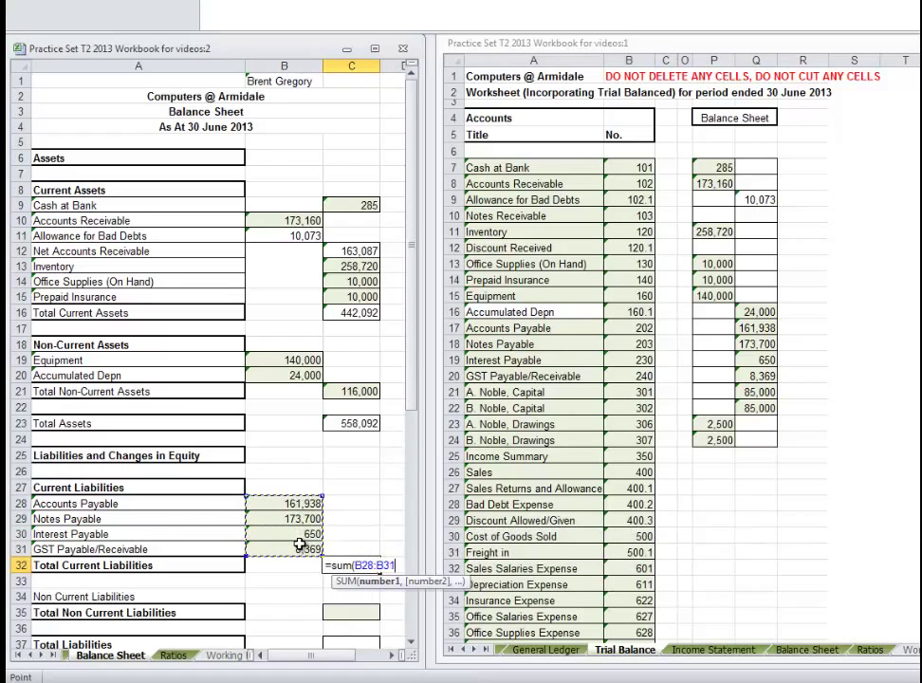
pyautogui.write(')')
pyautogui.press('Return')
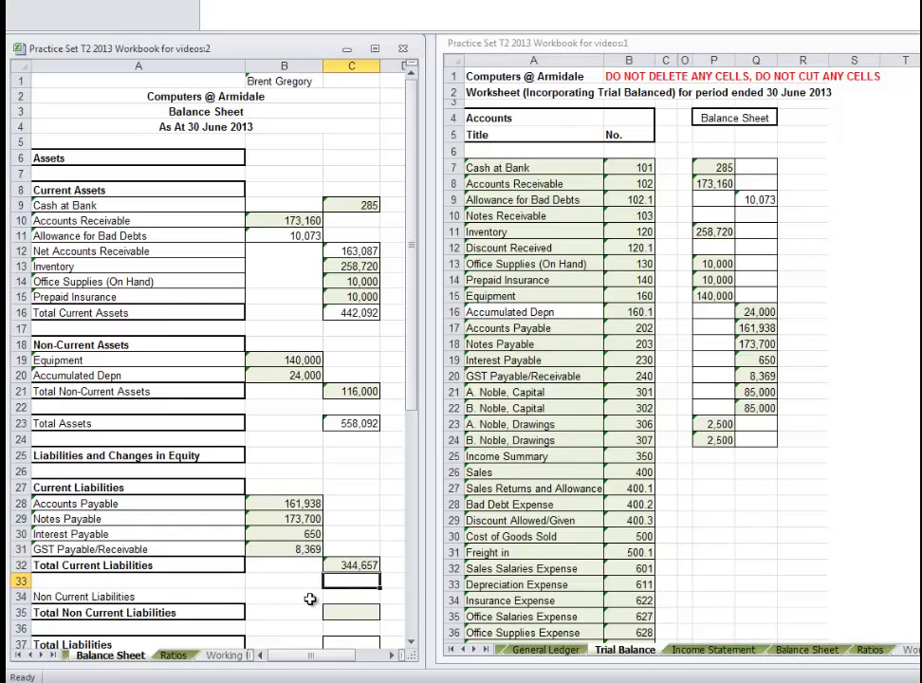
# Enter 0 for Total Non Current Liabilities in C35
pyautogui.scroll(-4, 310, 596)
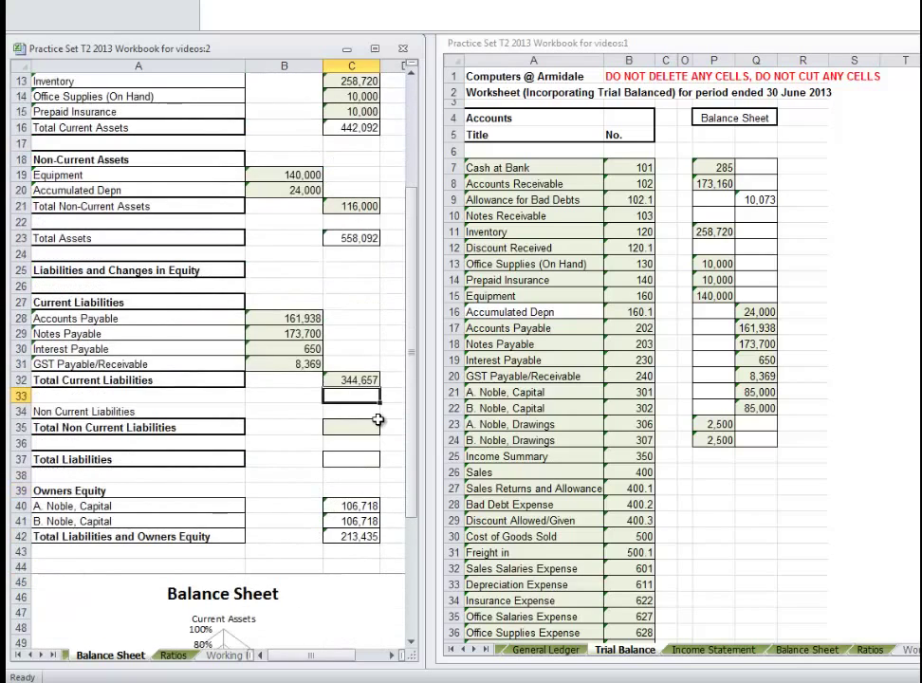
pyautogui.click(375, 427)
pyautogui.write('0')
pyautogui.press('Return')
# Calculate Total Liabilities in C37 with the formula =C32+C35
pyautogui.click(360, 459)
pyautogui.write('=')
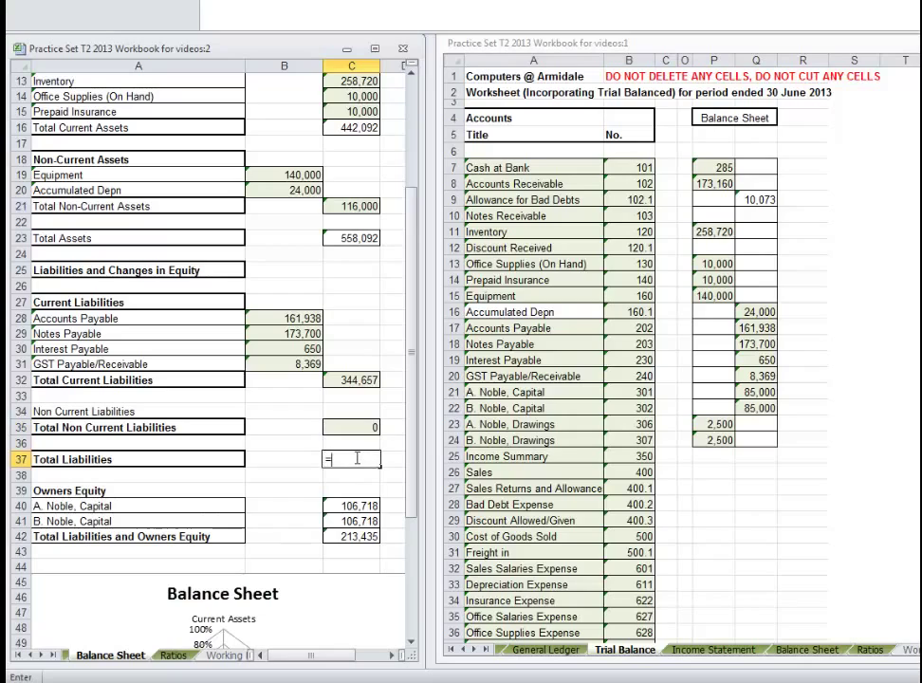
pyautogui.click(349, 380)
pyautogui.write('+')
pyautogui.click(345, 426)
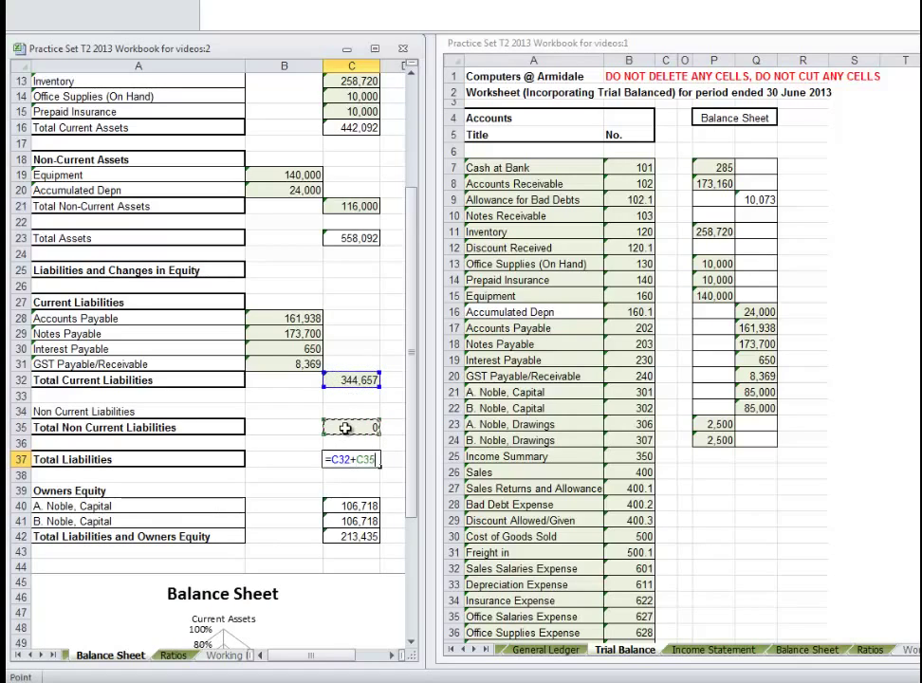
pyautogui.press('Return')
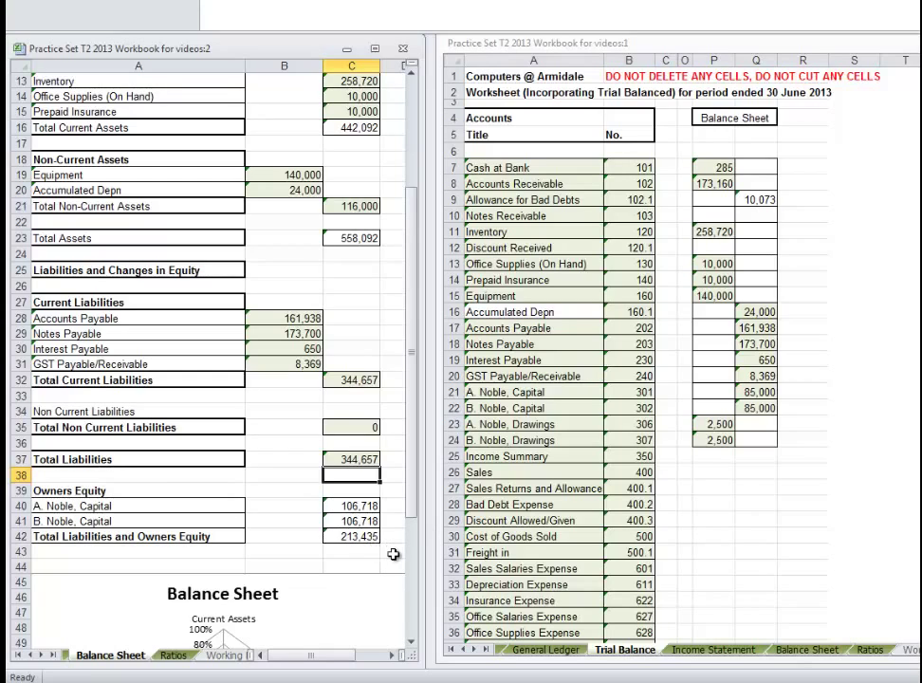
# Replace the Total Liabilities and Owners Equity formula in C42 with =C37+C40+C41, adding Total Liabilities and both owners' capital
pyautogui.click(362, 537)
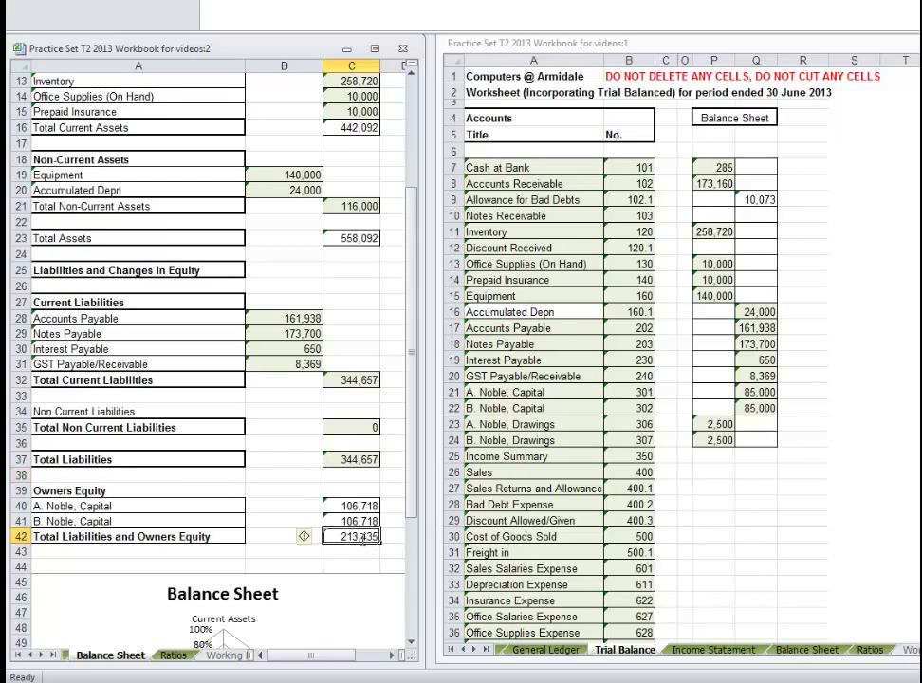
pyautogui.write('=')
pyautogui.click(348, 457)
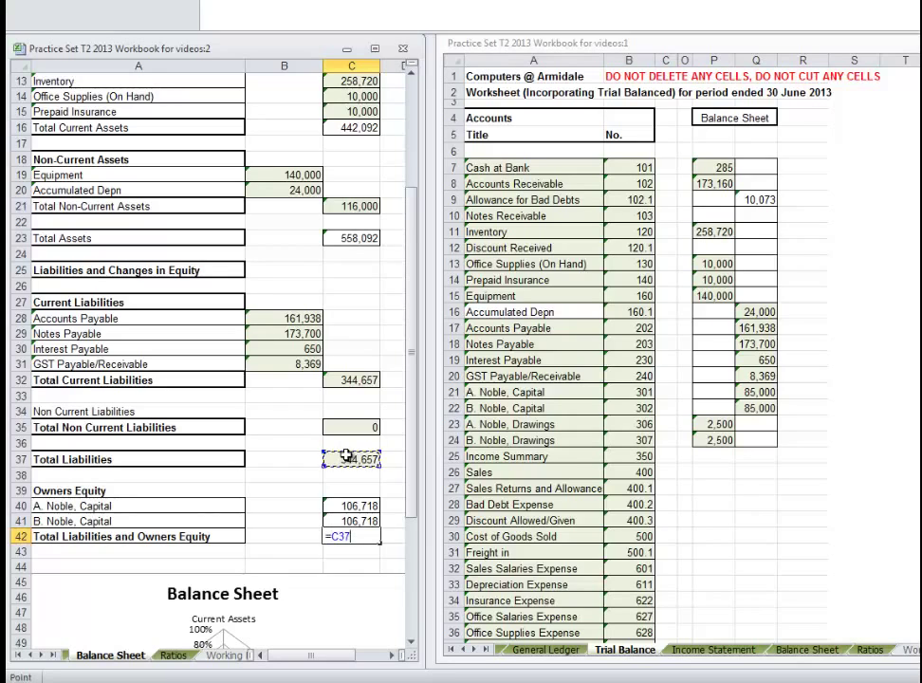
pyautogui.write('+')
pyautogui.click(356, 506)
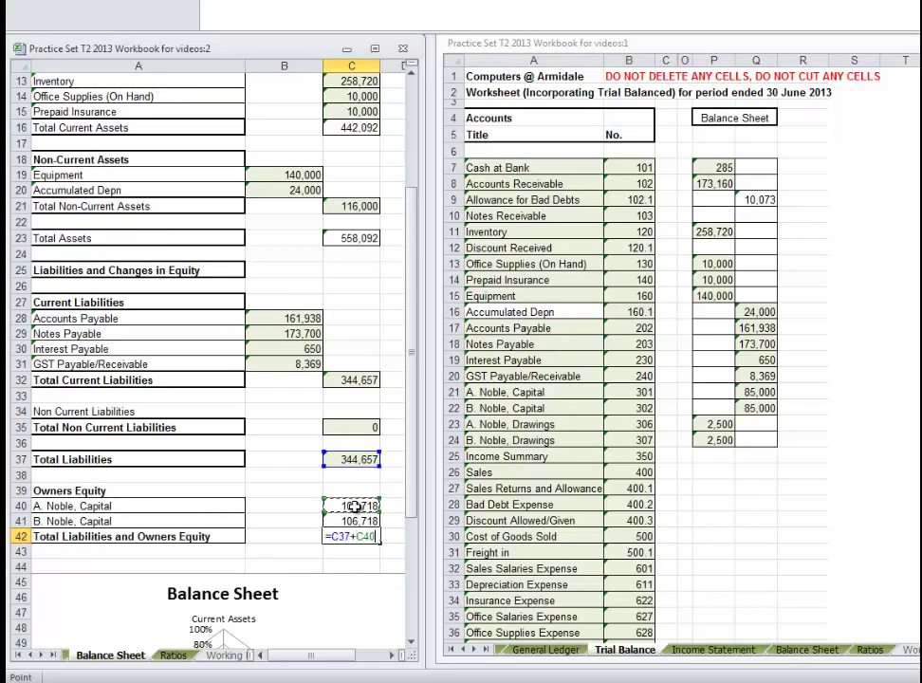
pyautogui.write('+')
pyautogui.click(353, 520)
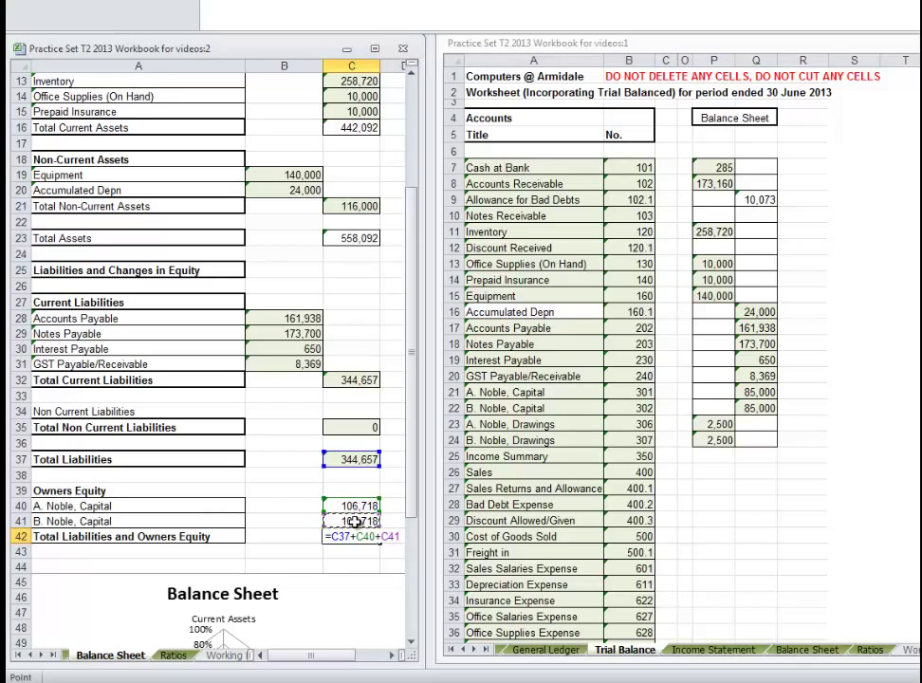
pyautogui.press('Return')
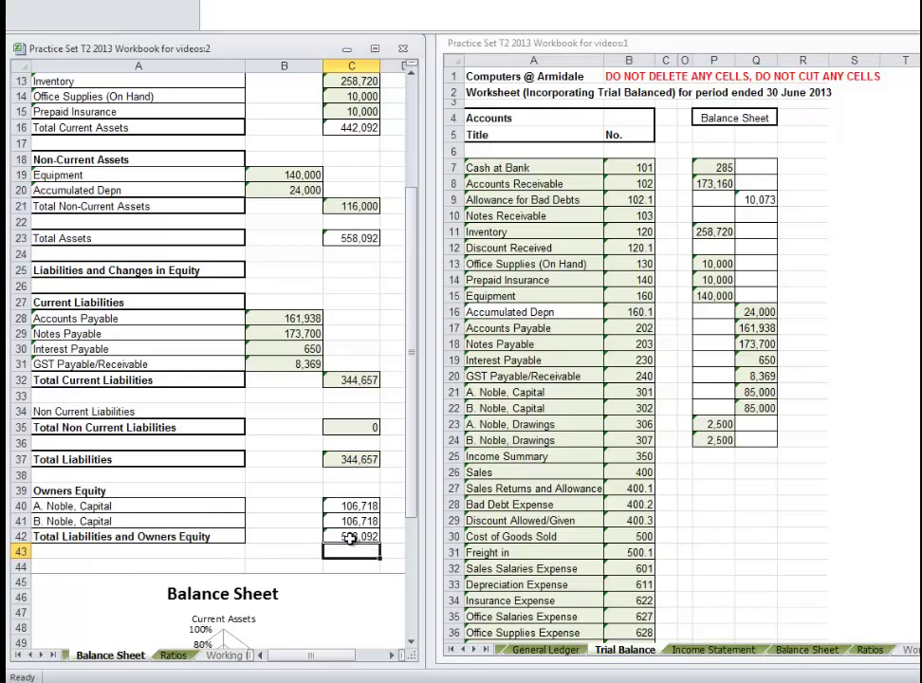
# Review the finished balance sheet and its radar chart, and browse back through the names of the workbook's earlier worksheets
pyautogui.moveTo(412, 492); pyautogui.dragTo(417, 610)
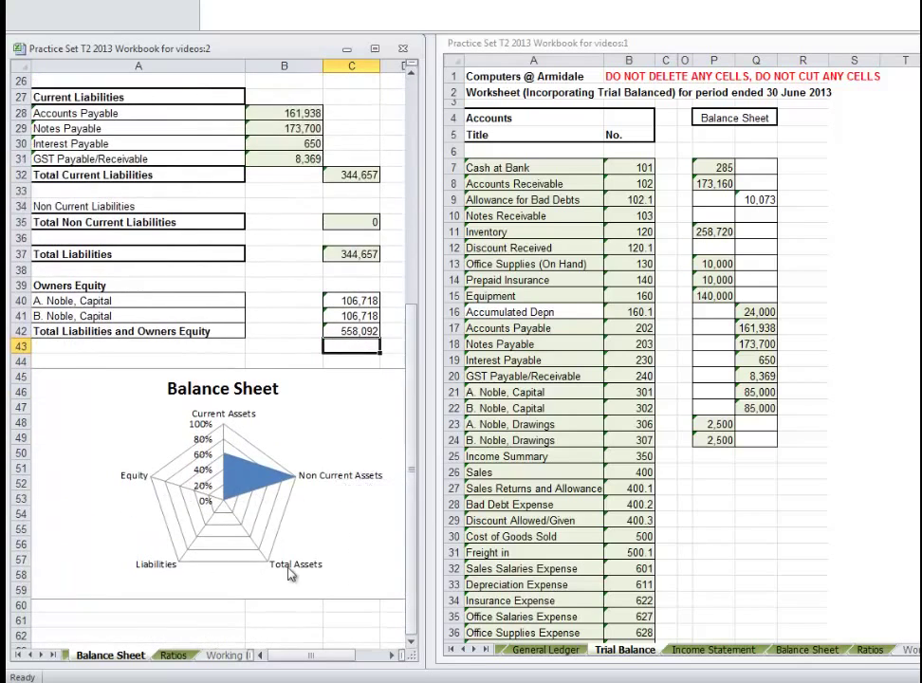
pyautogui.moveTo(412, 575); pyautogui.dragTo(412, 351)
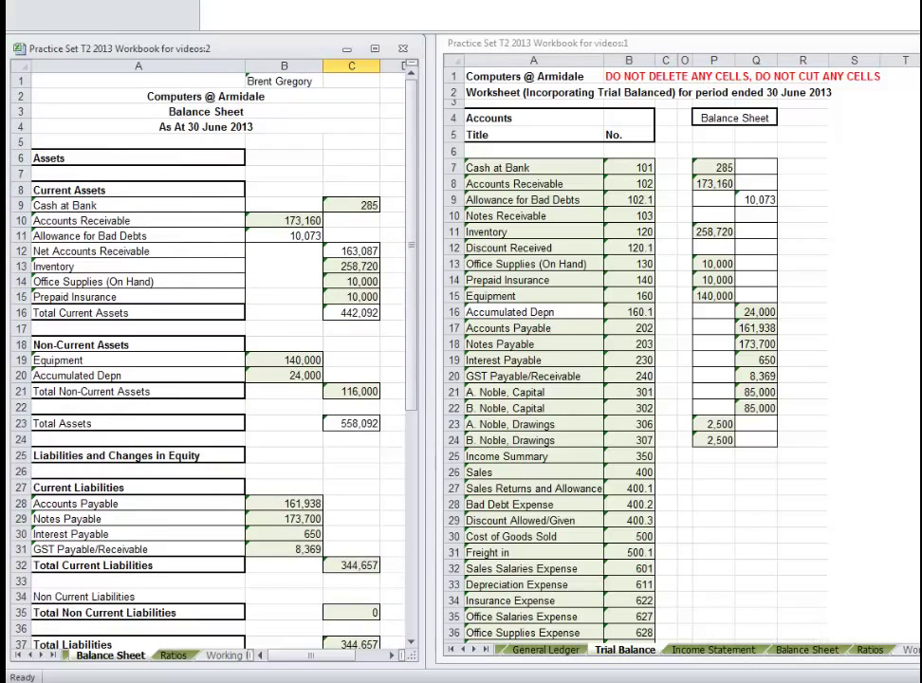
pyautogui.click(30, 655)
pyautogui.click(31, 654)
pyautogui.click(30, 655)
pyautogui.click(30, 654)
pyautogui.click(31, 655)
pyautogui.click(31, 654)
pyautogui.click(30, 655)
pyautogui.click(30, 654)
pyautogui.click(30, 655)
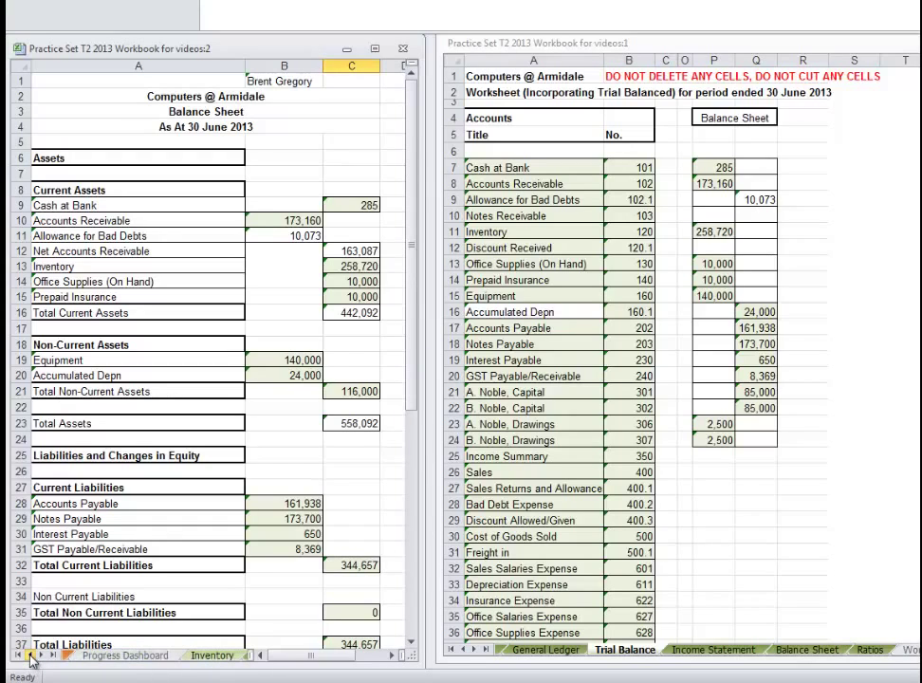
pyautogui.click(31, 655)
pyautogui.click(30, 655)
pyautogui.click(30, 654)
pyautogui.click(31, 654)
pyautogui.click(31, 655)
pyautogui.click(31, 654)
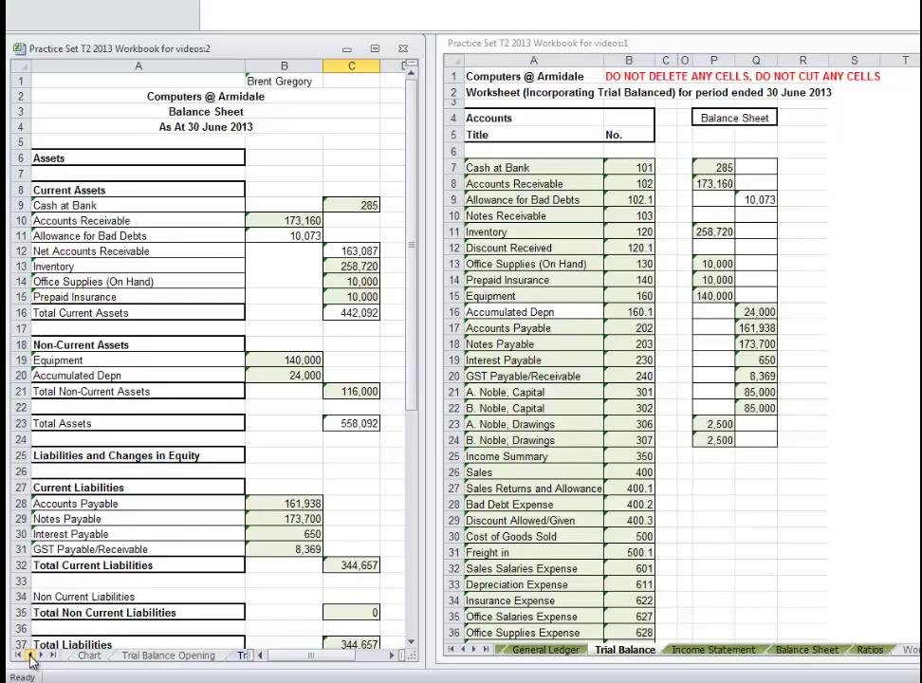
# Close the second workbook window showing the Balance Sheet and move the remaining window into the freed space
pyautogui.click(403, 49)
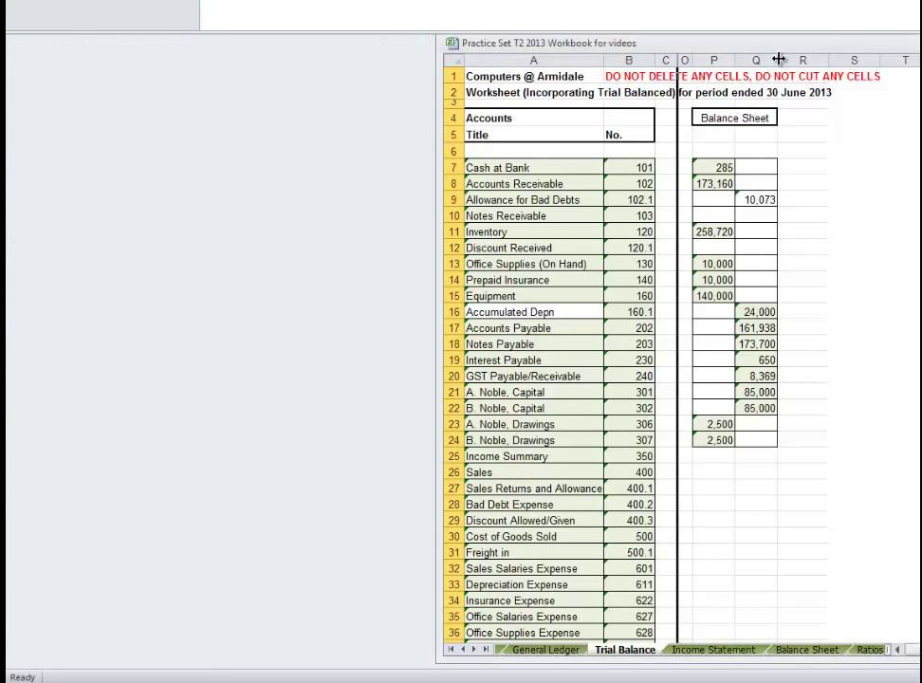
pyautogui.moveTo(811, 53); pyautogui.dragTo(374, 44)
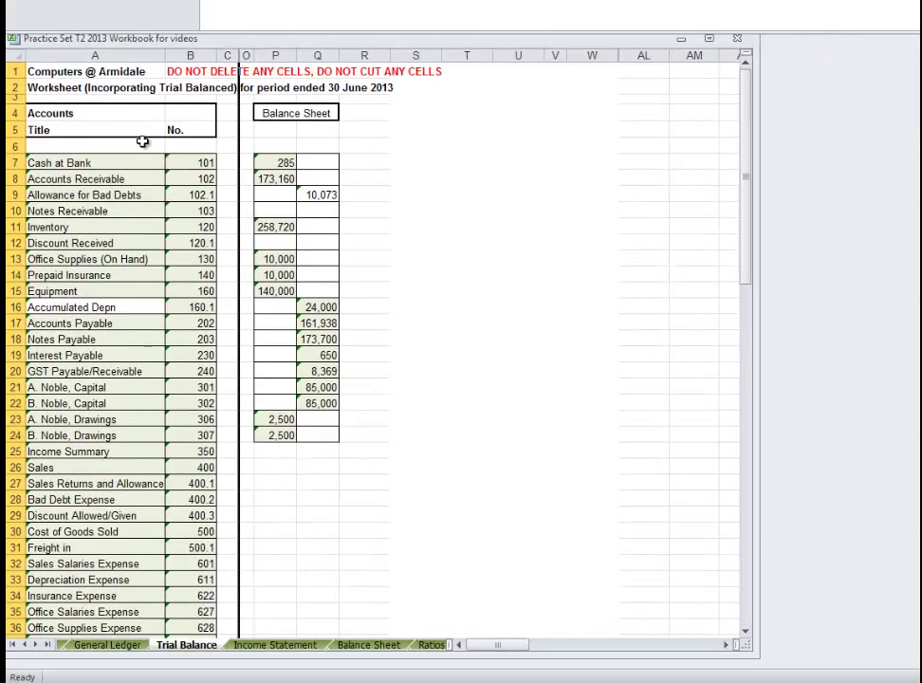
# Open the General Journal worksheet and go to the Closing Entries section below the adjusting entries
pyautogui.click(96, 646)
pyautogui.click(25, 646)
pyautogui.click(24, 646)
pyautogui.click(25, 647)
pyautogui.click(24, 646)
pyautogui.click(287, 646)
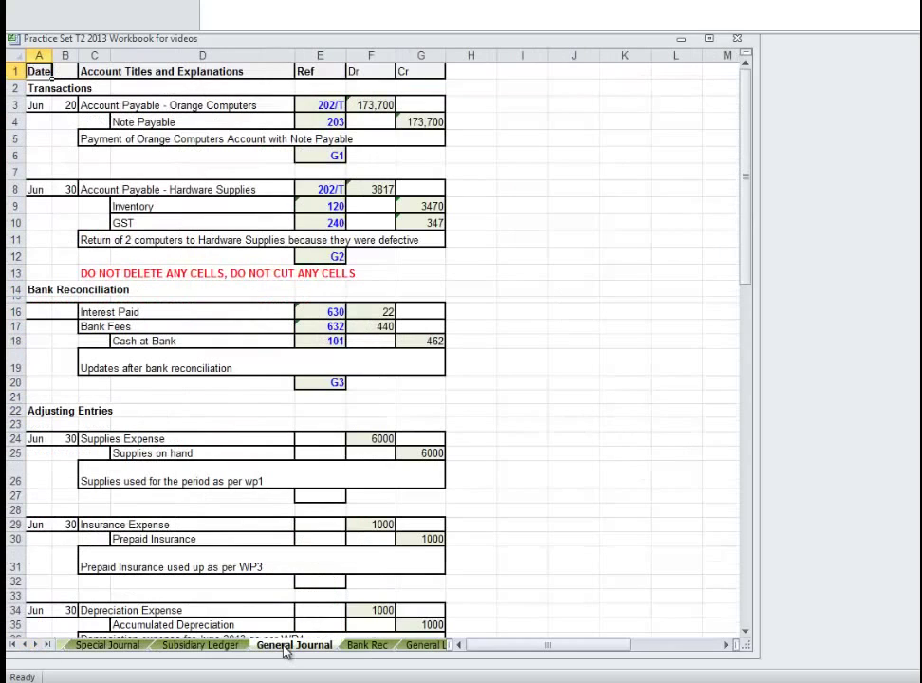
pyautogui.moveTo(745, 268); pyautogui.dragTo(745, 340)
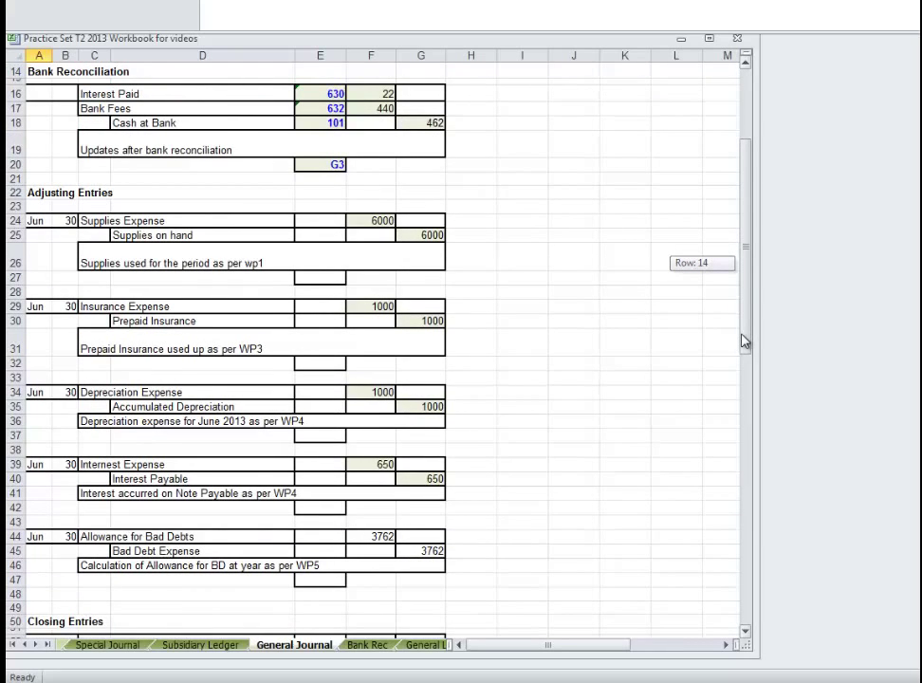
pyautogui.moveTo(745, 342); pyautogui.dragTo(745, 342)
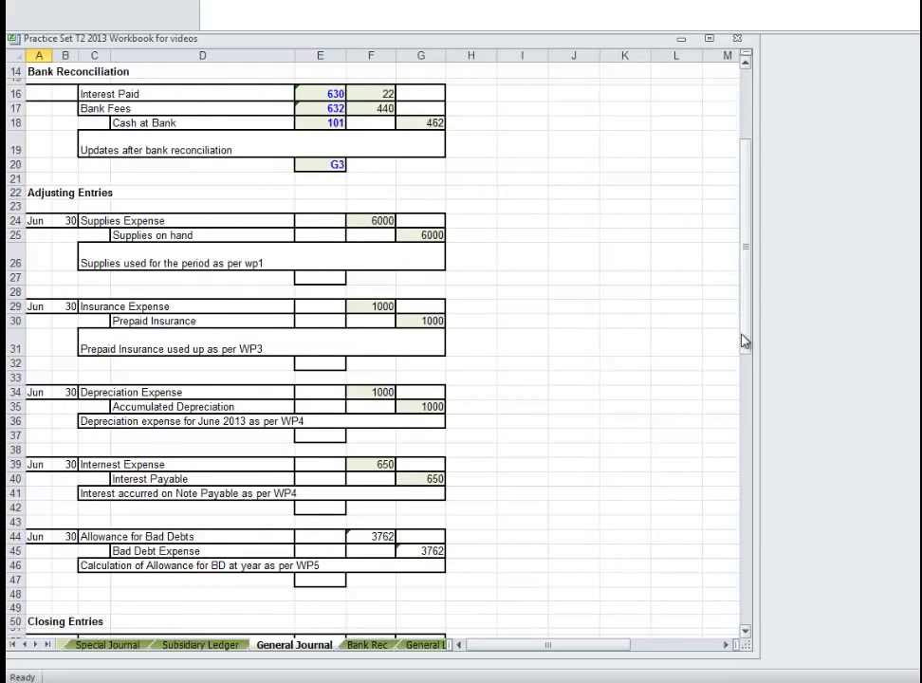
pyautogui.moveTo(745, 336); pyautogui.dragTo(744, 374)
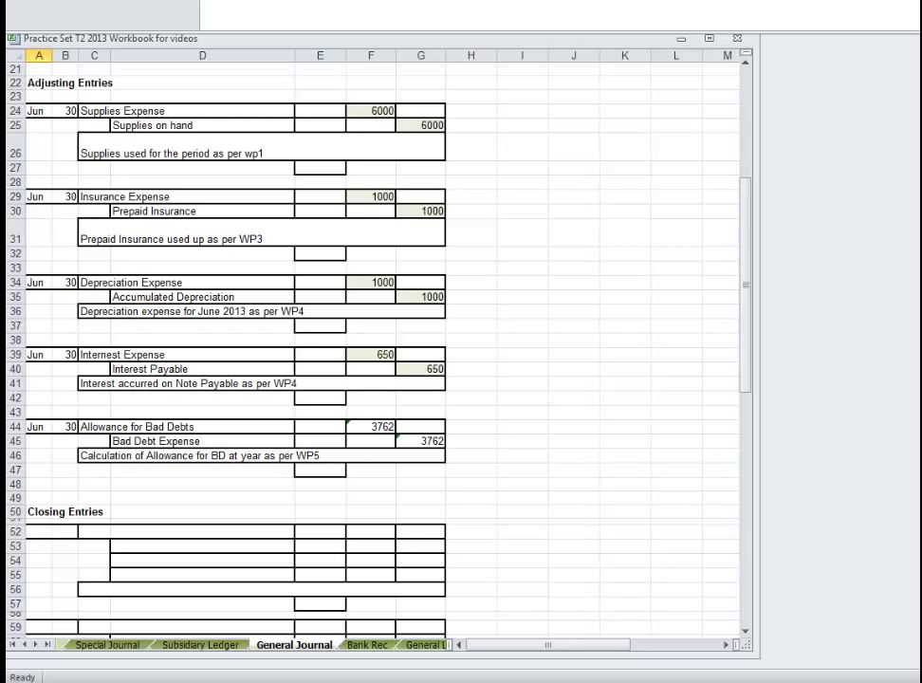
# Open a second window of the workbook, arrange both windows vertically, and resize them so they show side by side
pyautogui.hotkey('alt', 'w')
pyautogui.press('n')
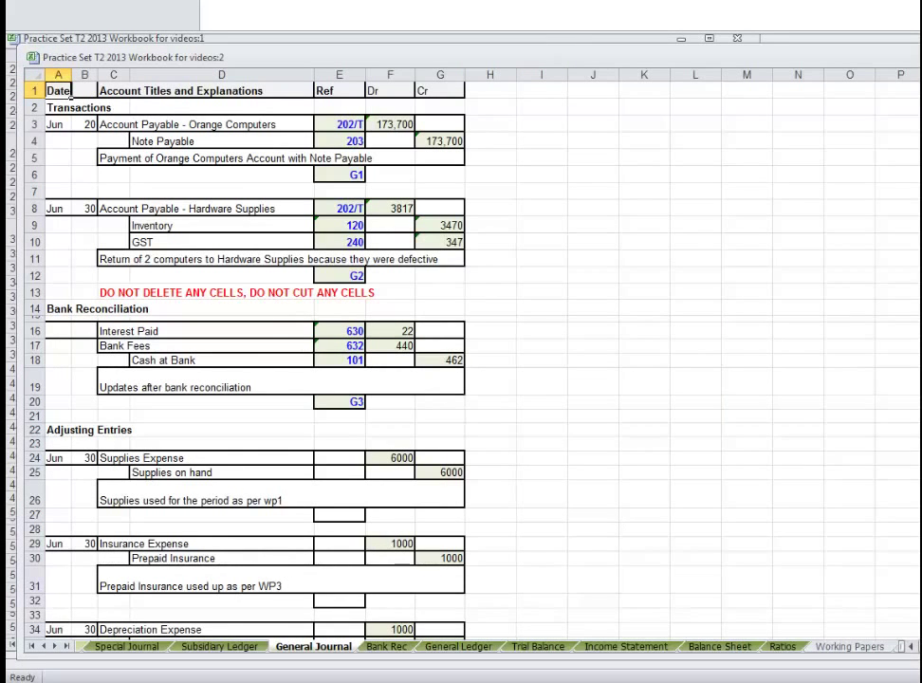
pyautogui.hotkey('alt', 'w')
pyautogui.press('a')
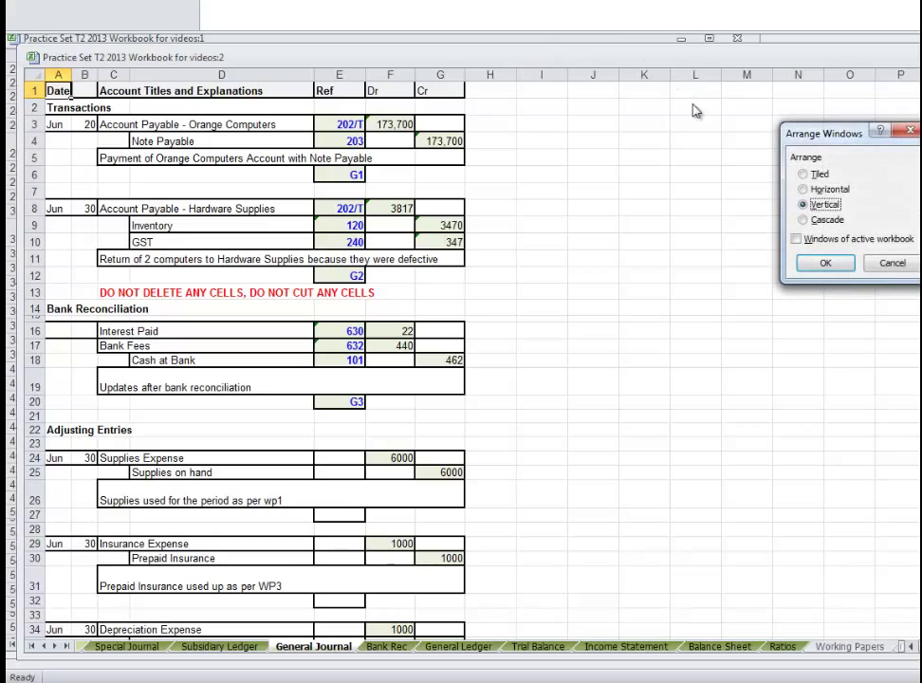
pyautogui.click(832, 265)
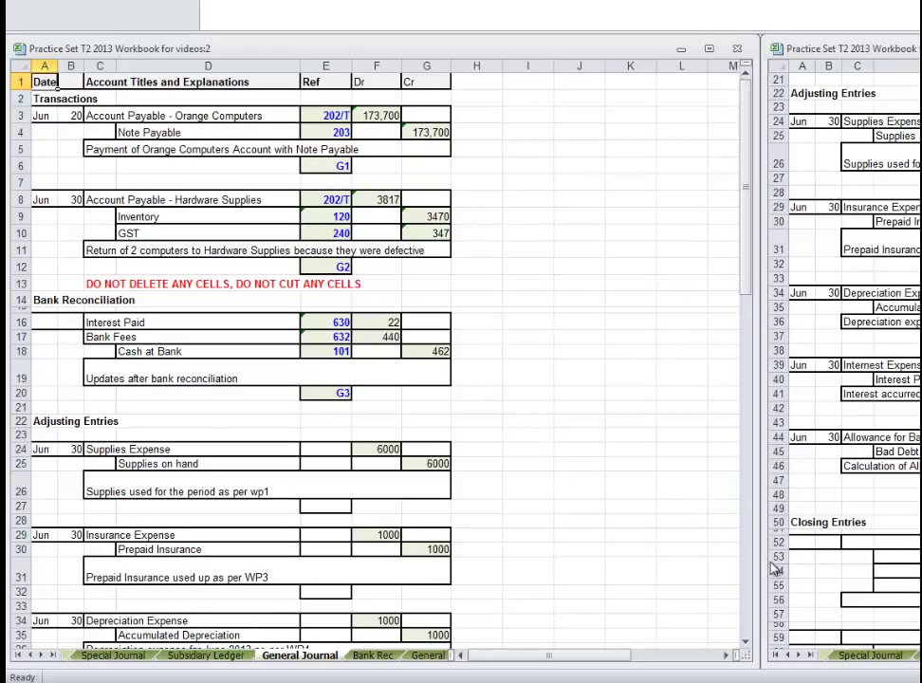
pyautogui.moveTo(757, 411); pyautogui.dragTo(524, 414)
pyautogui.moveTo(762, 359); pyautogui.dragTo(525, 366)
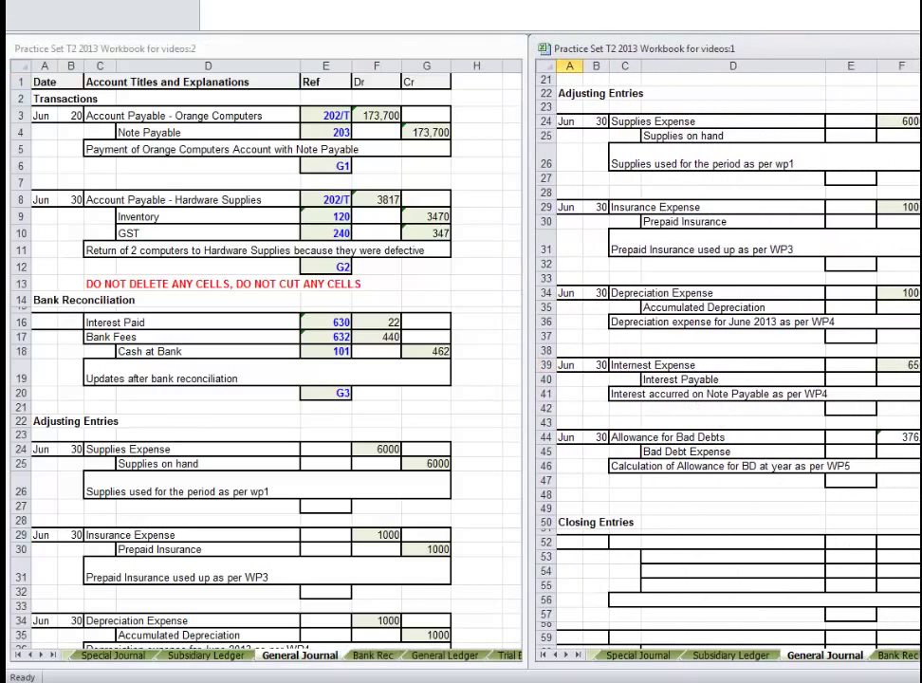
# Show the General Ledger beside the General Journal's adjusting entries and locate the Office Supplies Expense account
pyautogui.hotkey('ctrl', 'pagedown')
pyautogui.hotkey('ctrl', 'pagedown')
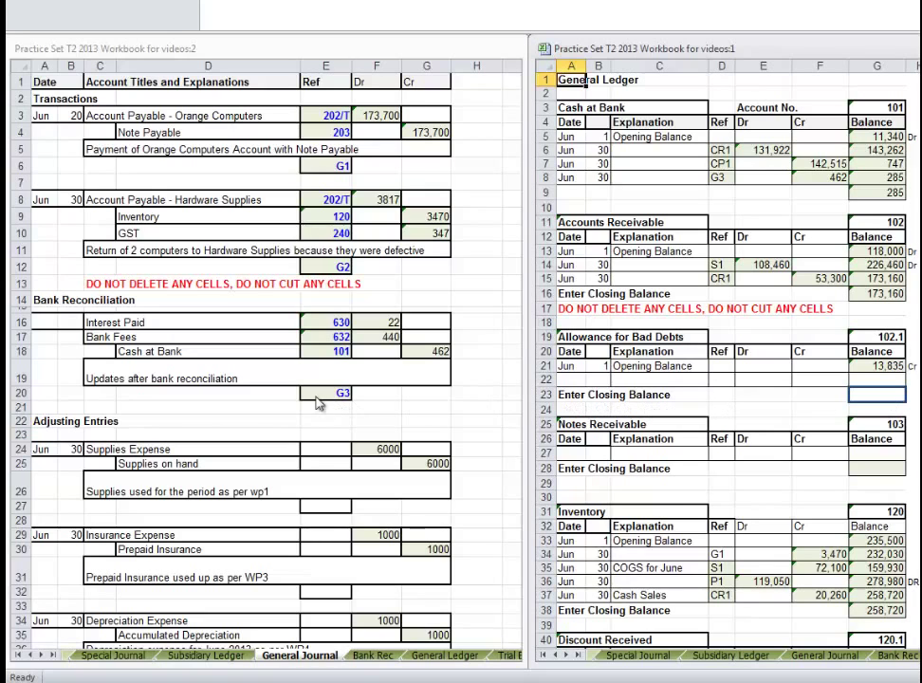
pyautogui.click(287, 345)
pyautogui.scroll(-3, 287, 345)
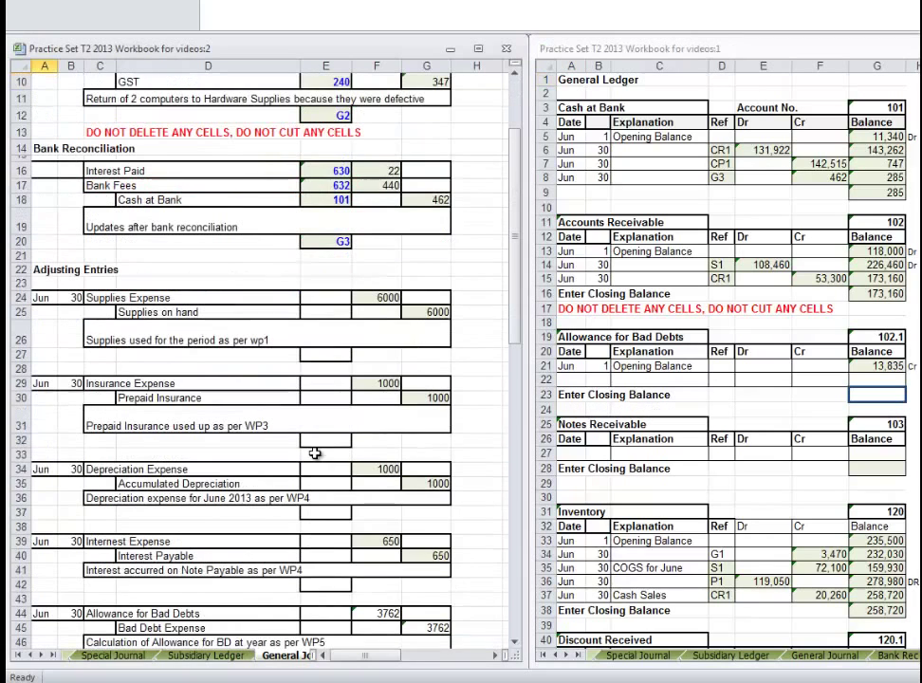
pyautogui.click(326, 298)
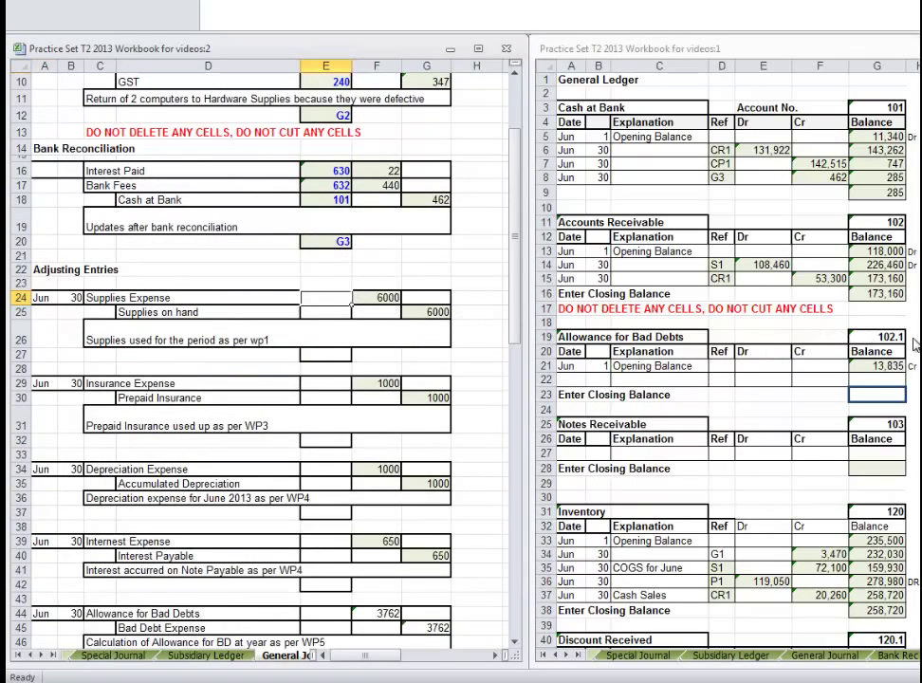
pyautogui.scroll(-4, 695, 261)
pyautogui.scroll(4, 615, 337)
pyautogui.click(663, 362)
pyautogui.scroll(-8, 662, 361)
pyautogui.scroll(-20, 726, 360)
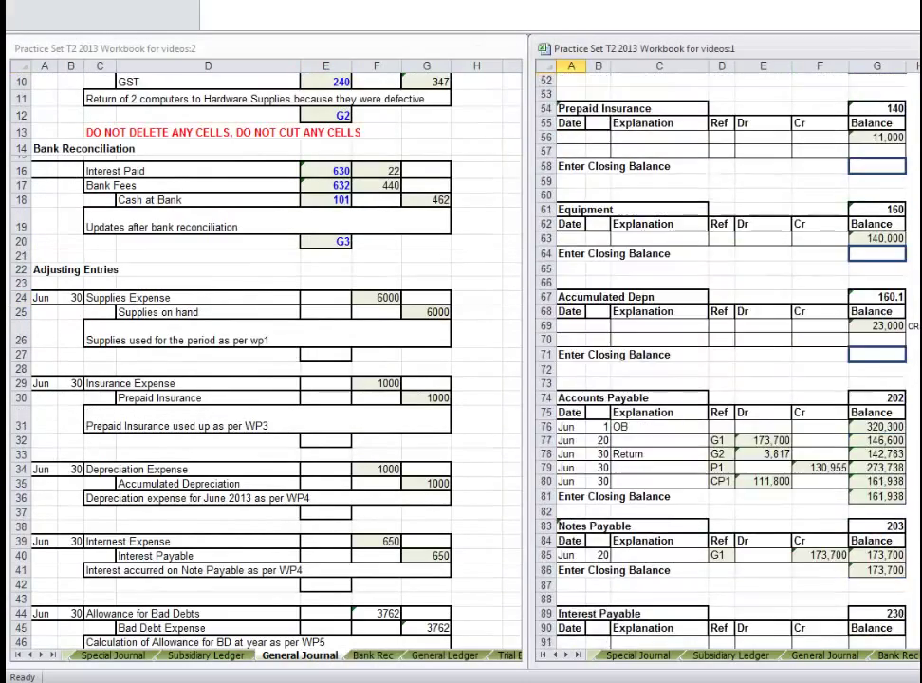
pyautogui.scroll(-17, 725, 360)
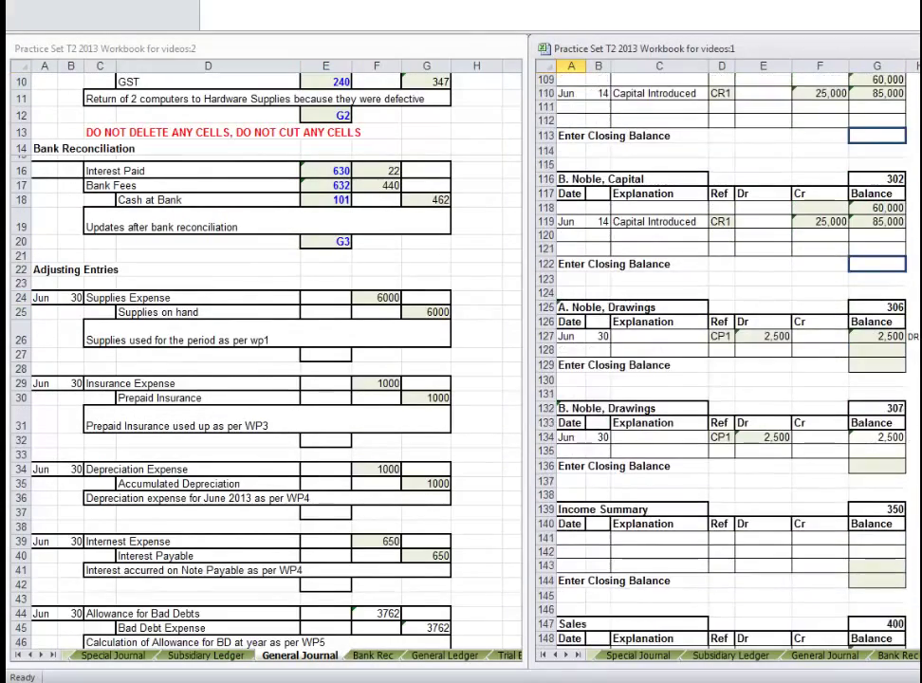
pyautogui.scroll(-16, 726, 360)
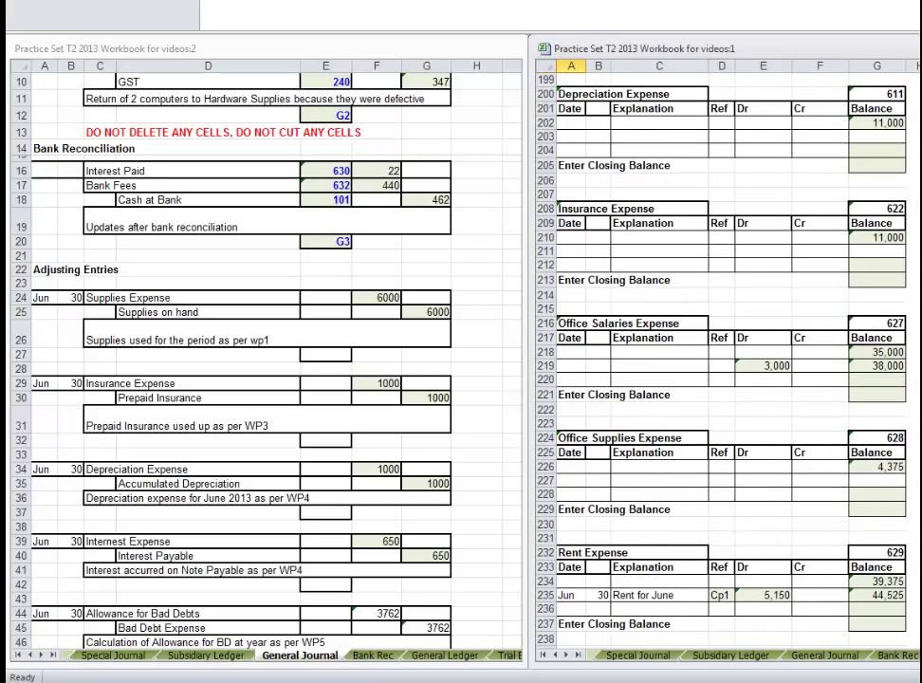
pyautogui.scroll(-1, 725, 360)
# Enter the date Jun 30 and the explanation Adjustment in row 227 of the Office Supplies Expense account
pyautogui.click(567, 437)
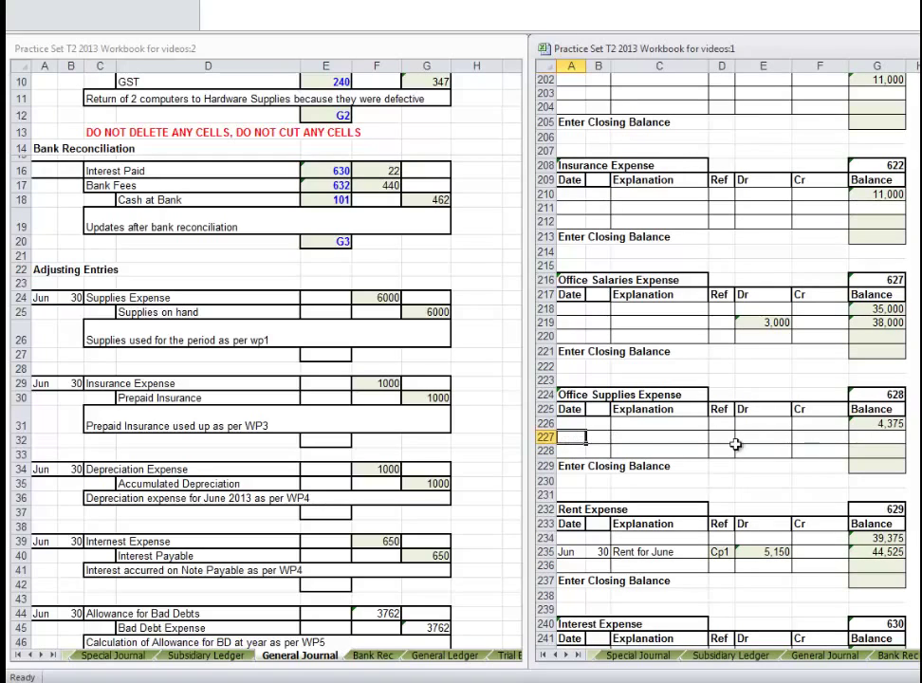
pyautogui.write('Jun')
pyautogui.press('Tab')
pyautogui.write('30')
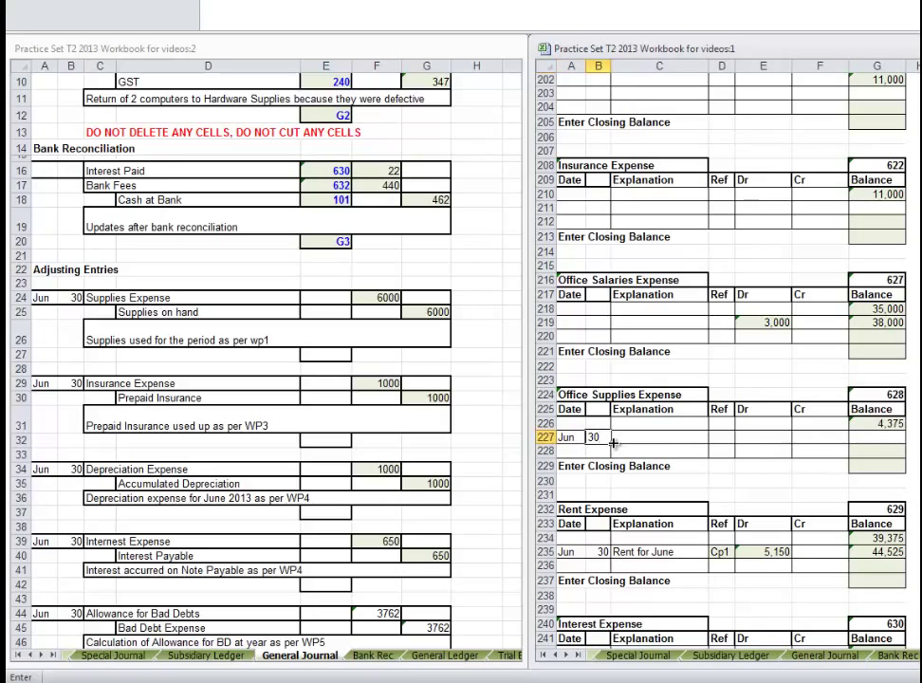
pyautogui.press('Tab')
pyautogui.write('A')
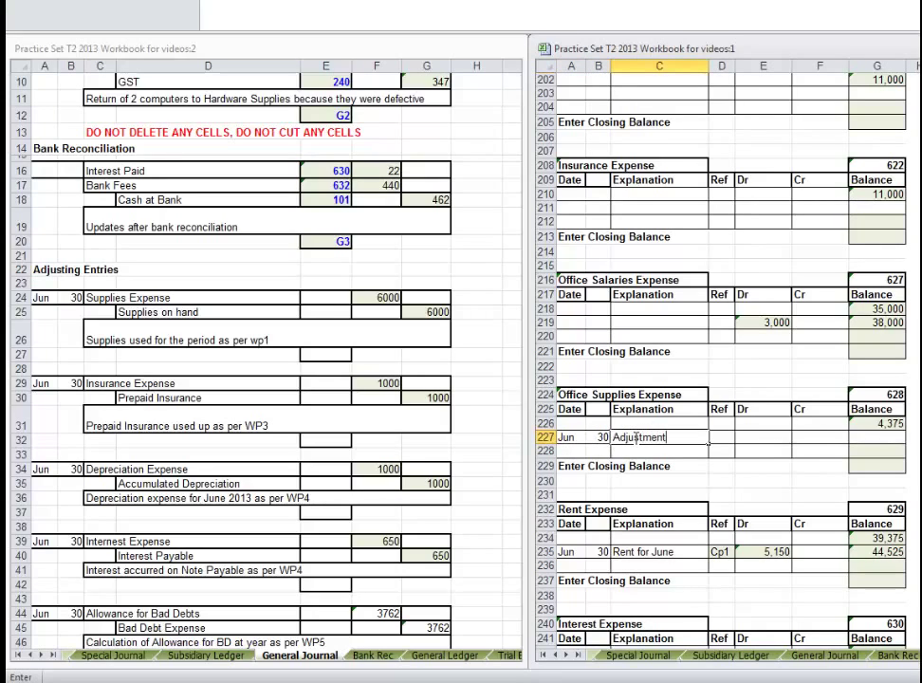
pyautogui.press('Tab')
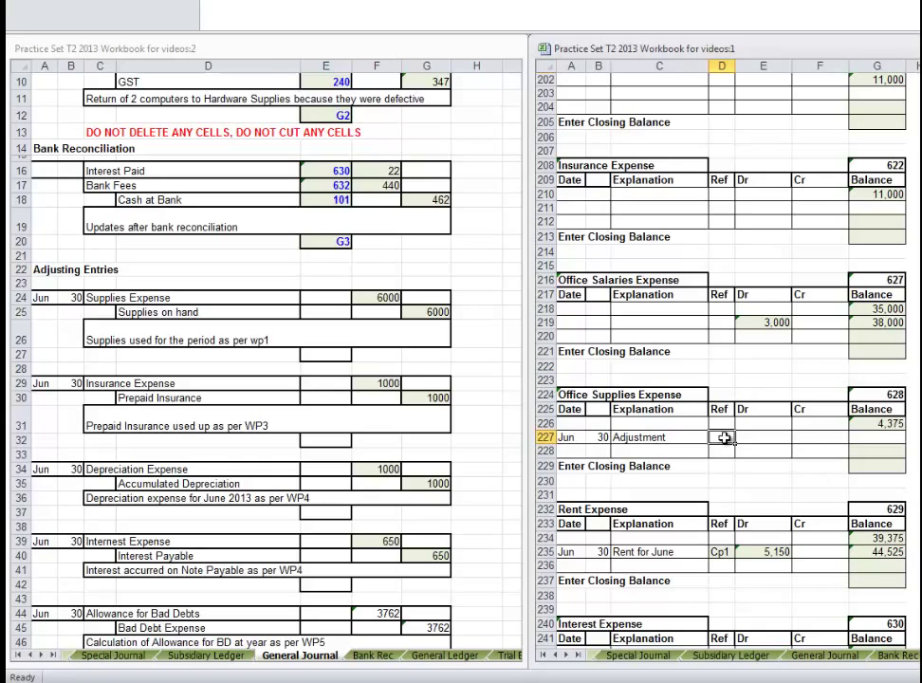
# Link the Office Supplies Expense adjustment's Ref in D227 to General Journal cell E27 and its Dr amount in E227 to ='General Journal'!F24
pyautogui.write('=')
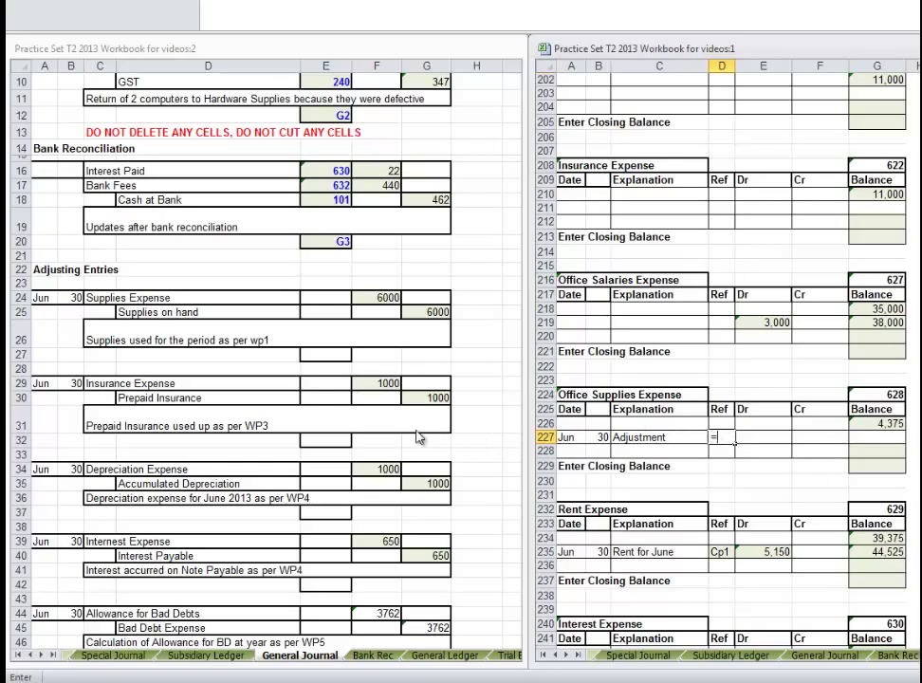
pyautogui.click(315, 355)
pyautogui.press('Return')
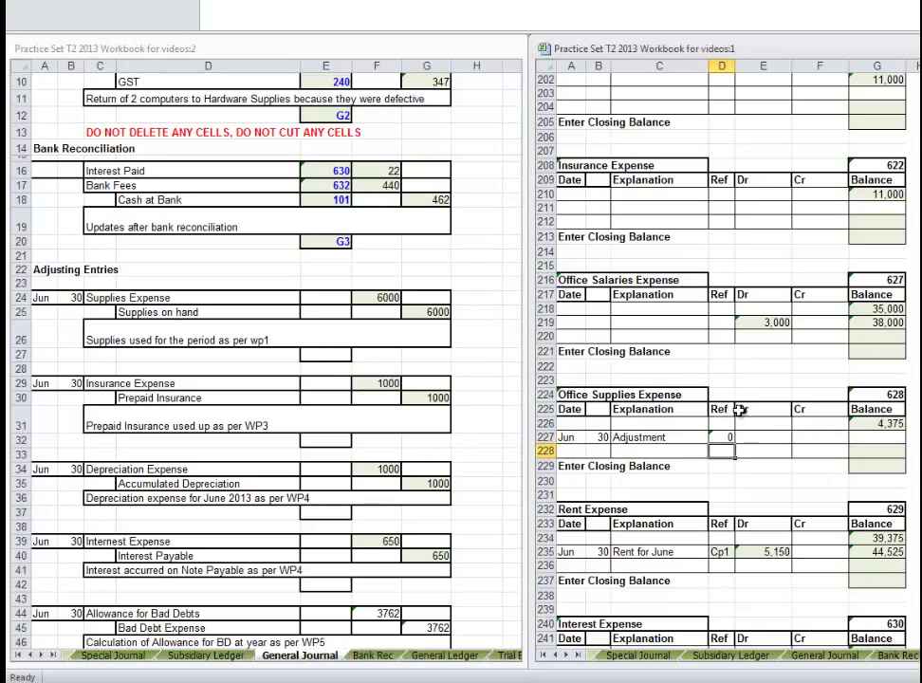
pyautogui.click(763, 437)
pyautogui.write('=')
pyautogui.click(377, 298)
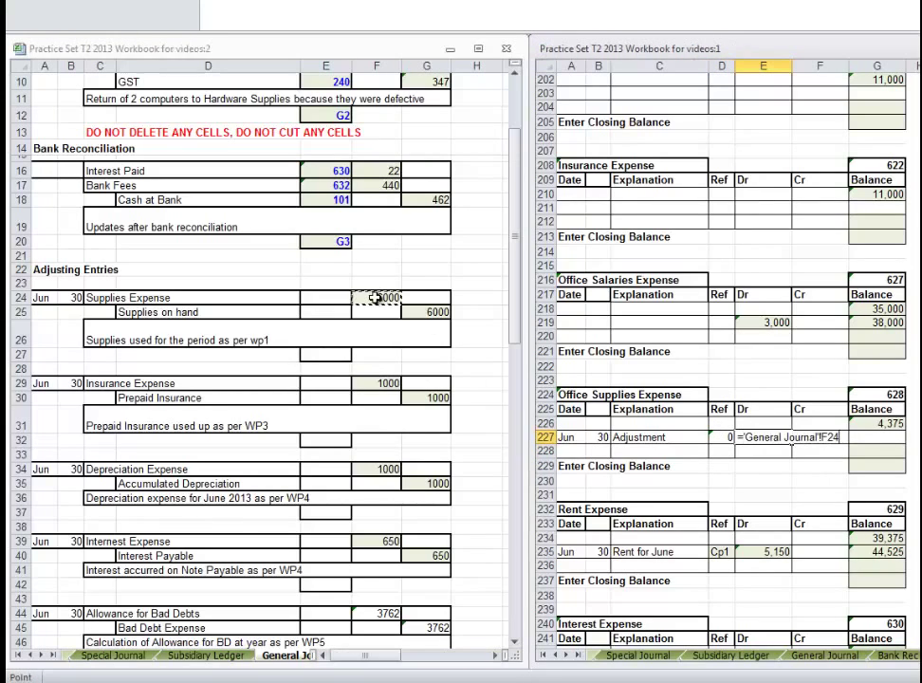
pyautogui.press('Return')
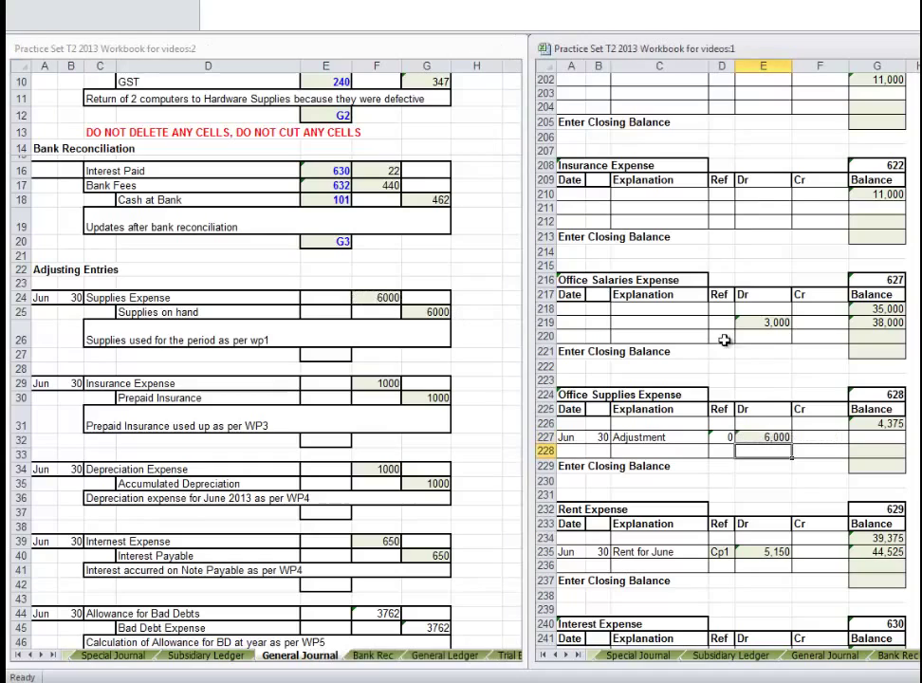
# Calculate the Office Supplies Expense balance in G227 with =G226+E227
pyautogui.click(889, 437)
pyautogui.write('=')
pyautogui.click(883, 424)
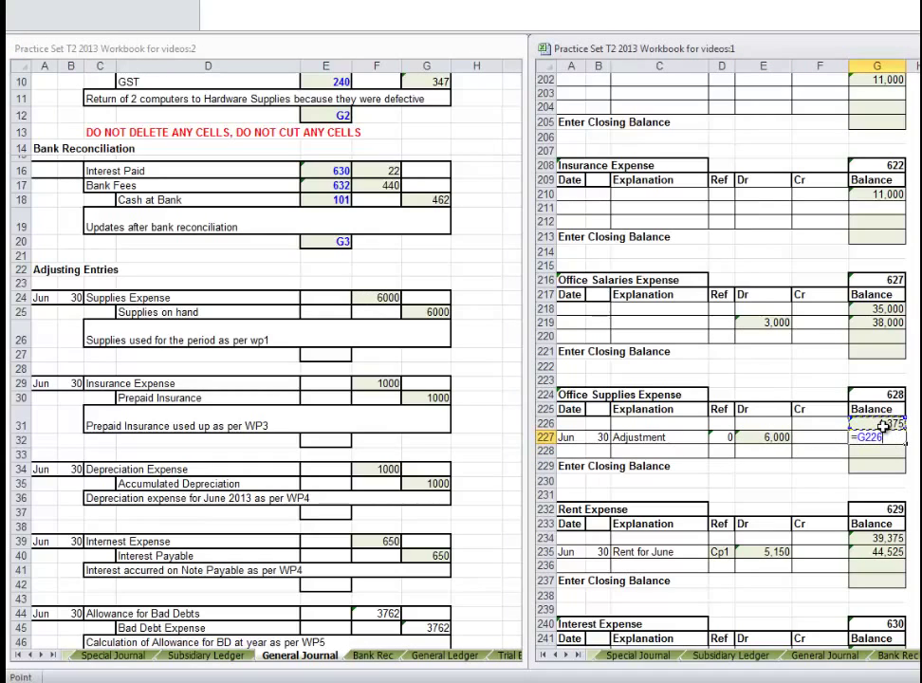
pyautogui.write('+')
pyautogui.click(768, 437)
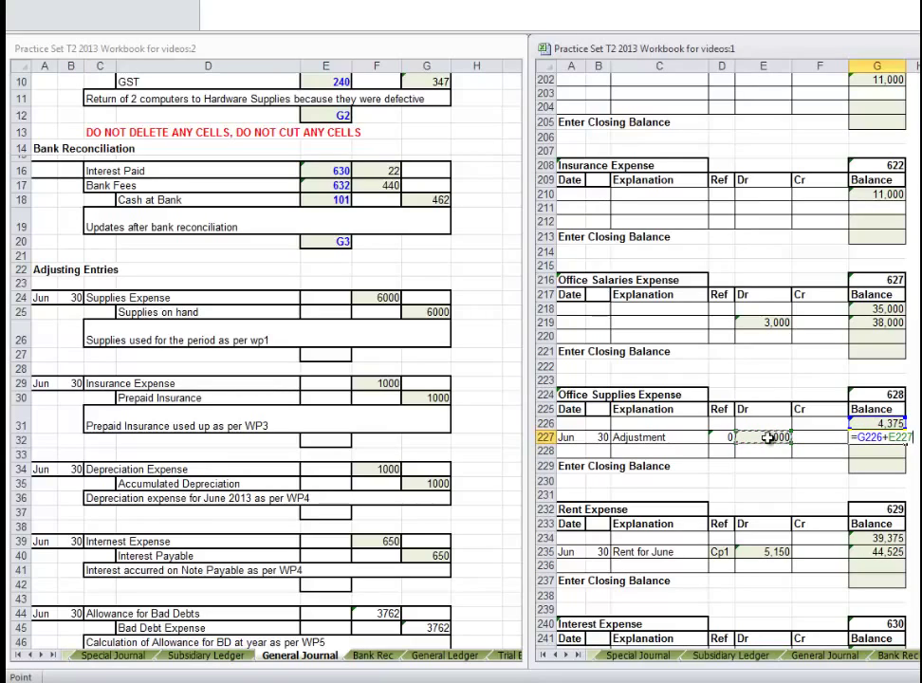
pyautogui.press('Return')
pyautogui.click(881, 466)
pyautogui.write('=')
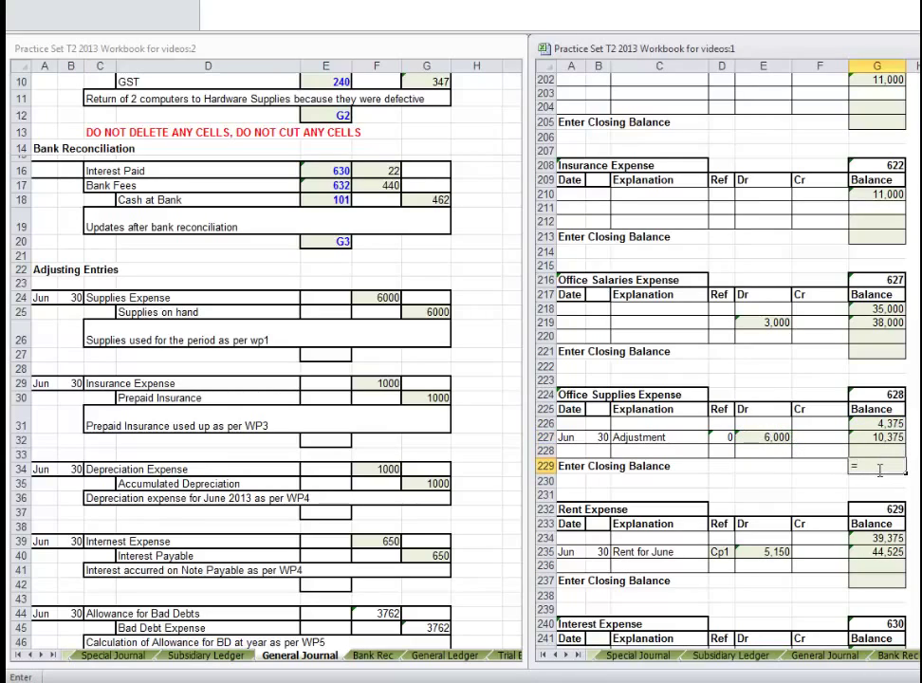
# In the General Journal, link the Supplies Expense Ref in E24 to ='General Ledger'!G224 and enter G4 as the entry's reference in E27
pyautogui.click(323, 300)
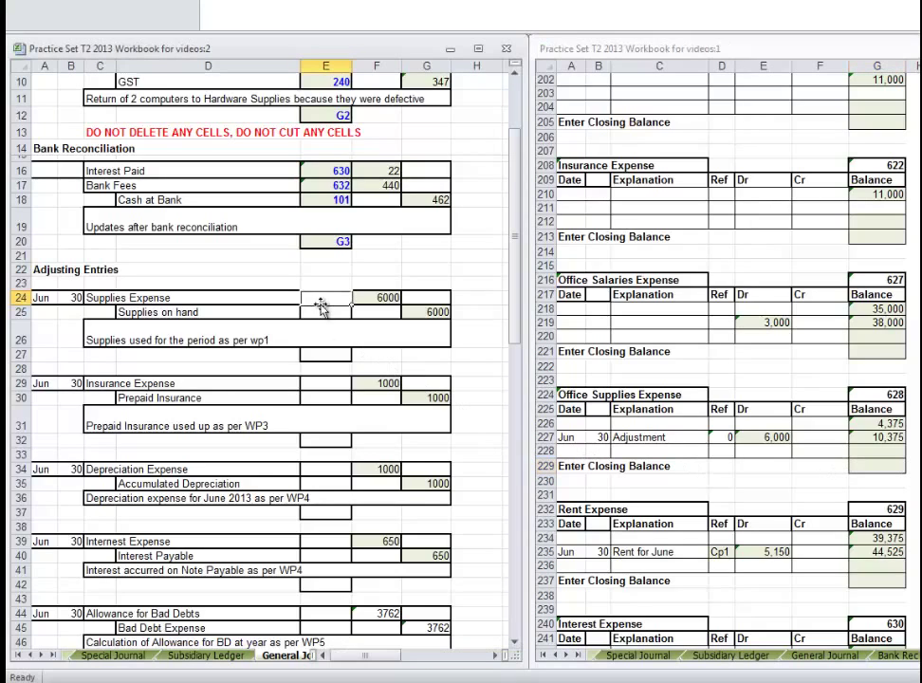
pyautogui.write('=')
pyautogui.click(881, 394)
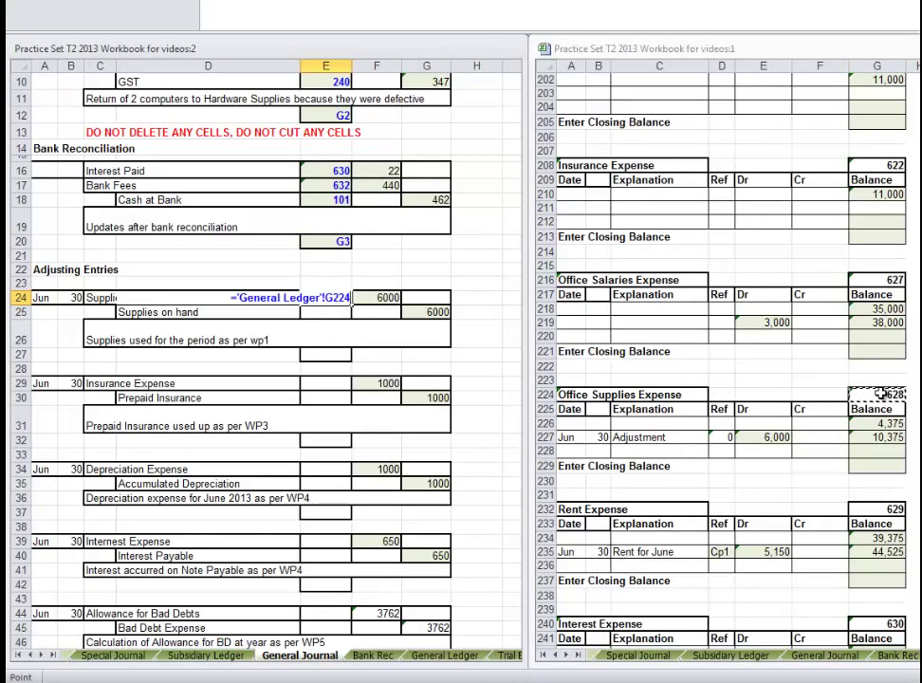
pyautogui.press('Return')
pyautogui.click(334, 351)
pyautogui.write('G')
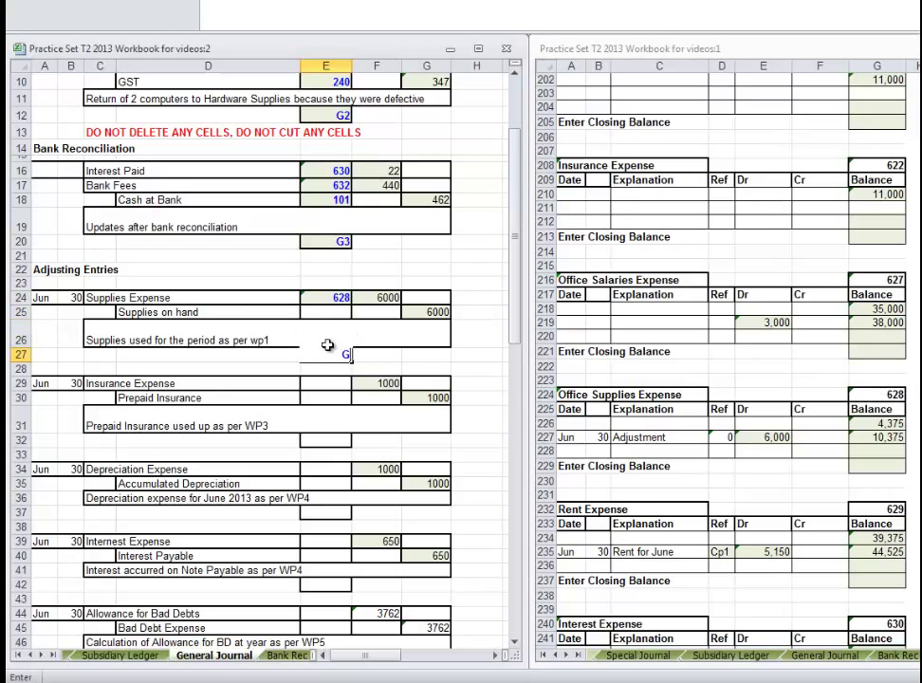
pyautogui.write('4')
pyautogui.press('Return')
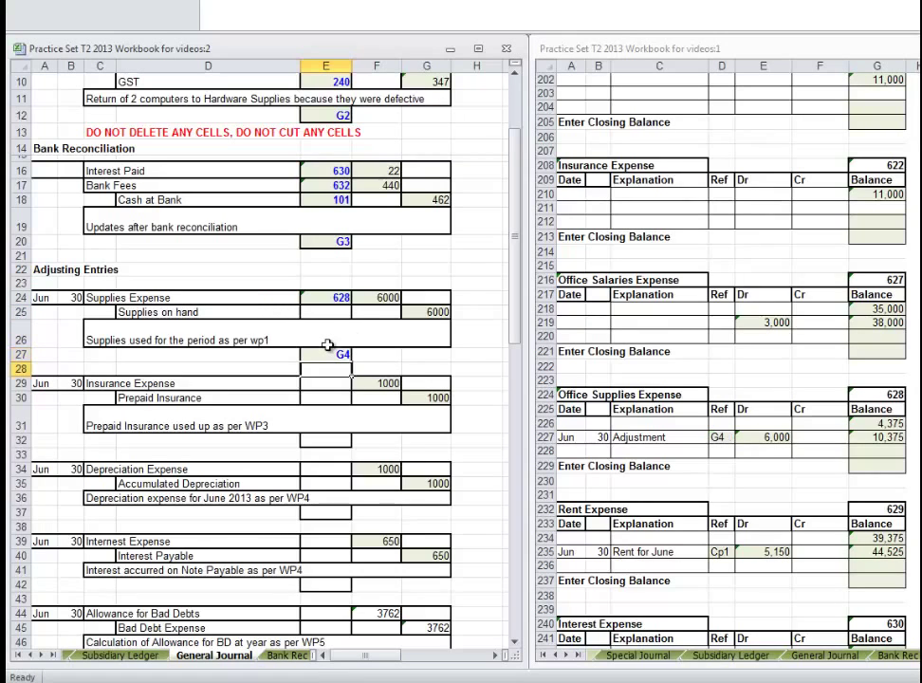
pyautogui.click(337, 401)
pyautogui.write('G')
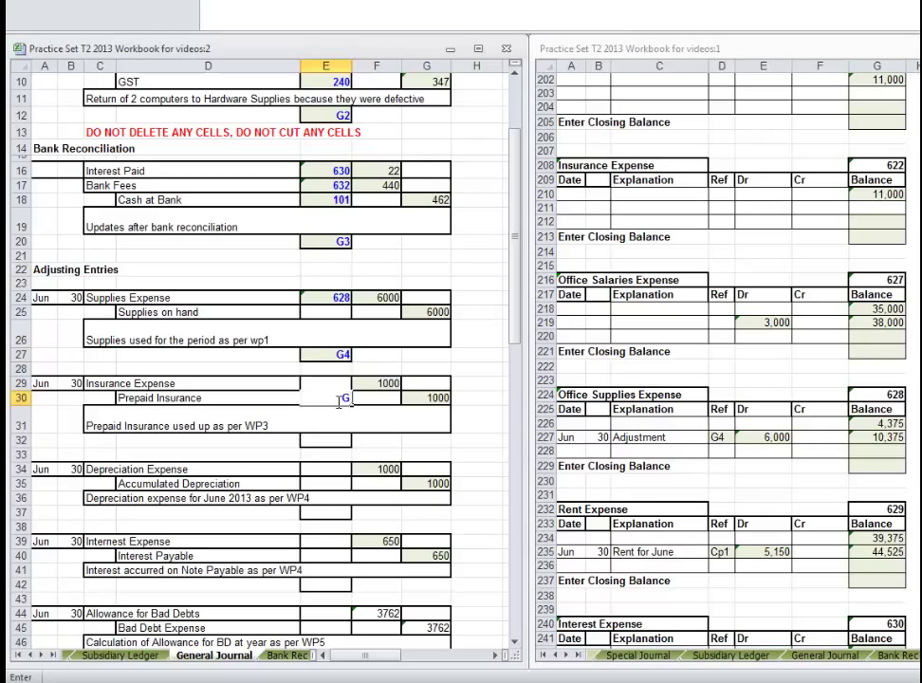
pyautogui.press('Escape')
# Number the remaining adjusting entries in the General Journal with G5 in E32, G6 in E37, G7 in E42 and G8 in E47
pyautogui.click(330, 439)
pyautogui.write('G')
pyautogui.click(325, 513)
pyautogui.write('G')
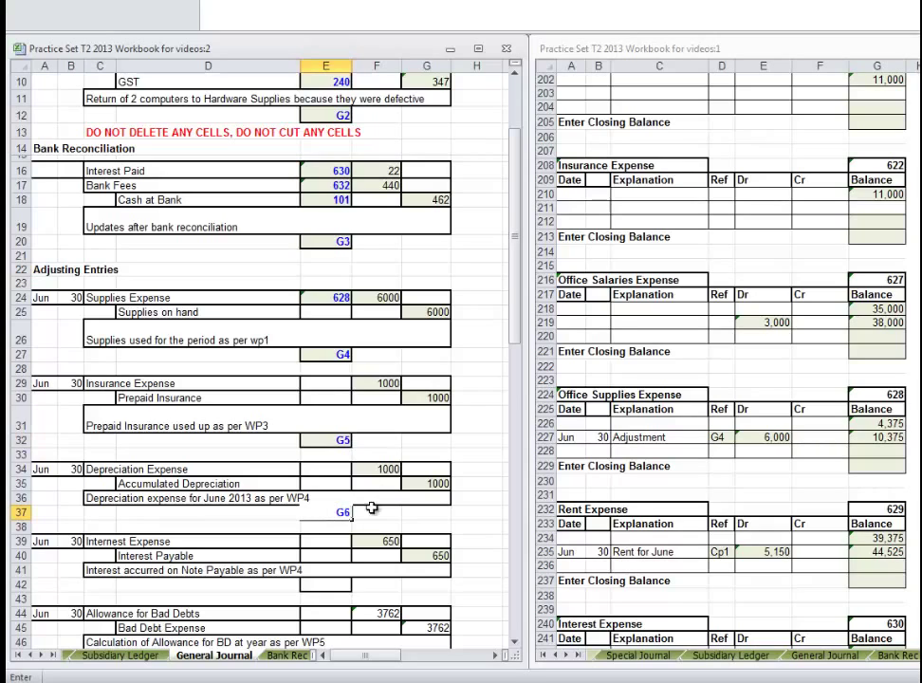
pyautogui.click(326, 586)
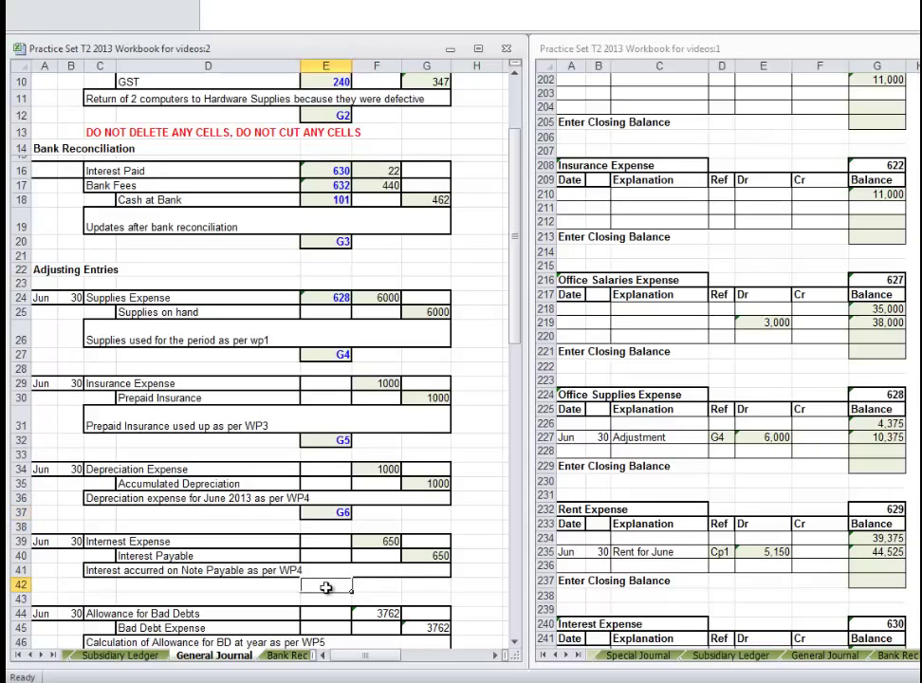
pyautogui.write('G7')
pyautogui.press('Return')
pyautogui.scroll(-3, 332, 578)
pyautogui.click(324, 522)
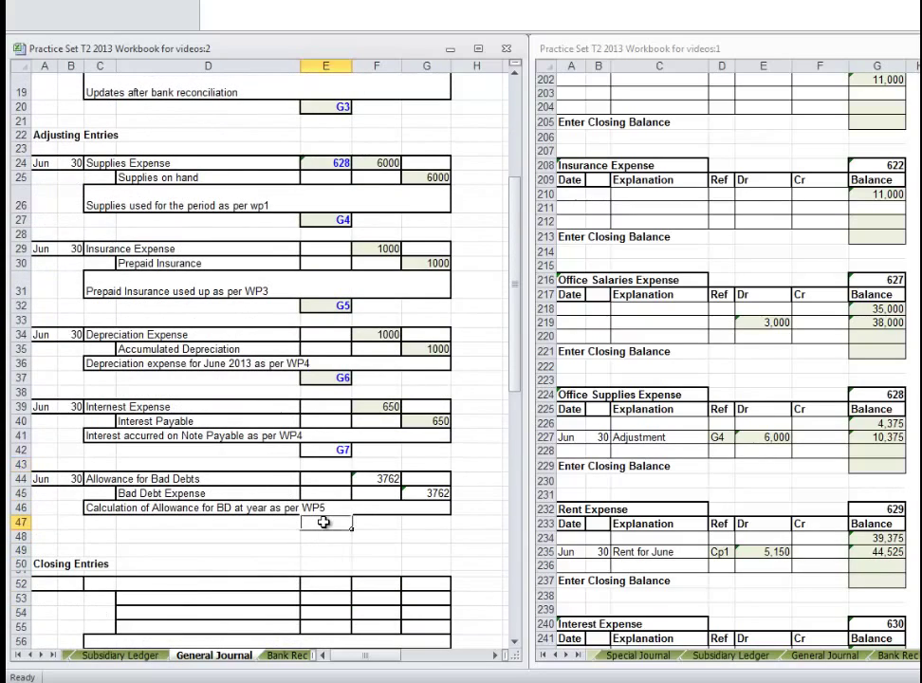
pyautogui.write('G8')
pyautogui.click(209, 451)
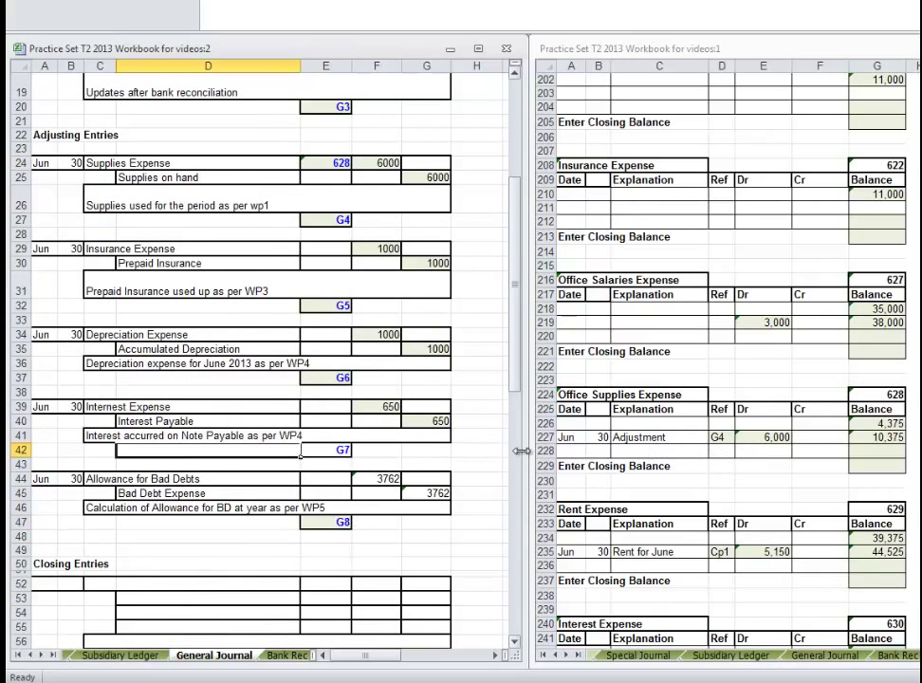
pyautogui.moveTo(515, 373)
pyautogui.mouseDown()
pyautogui.moveTo(522, 289)
pyautogui.moveTo(521, 356)
pyautogui.mouseUp()
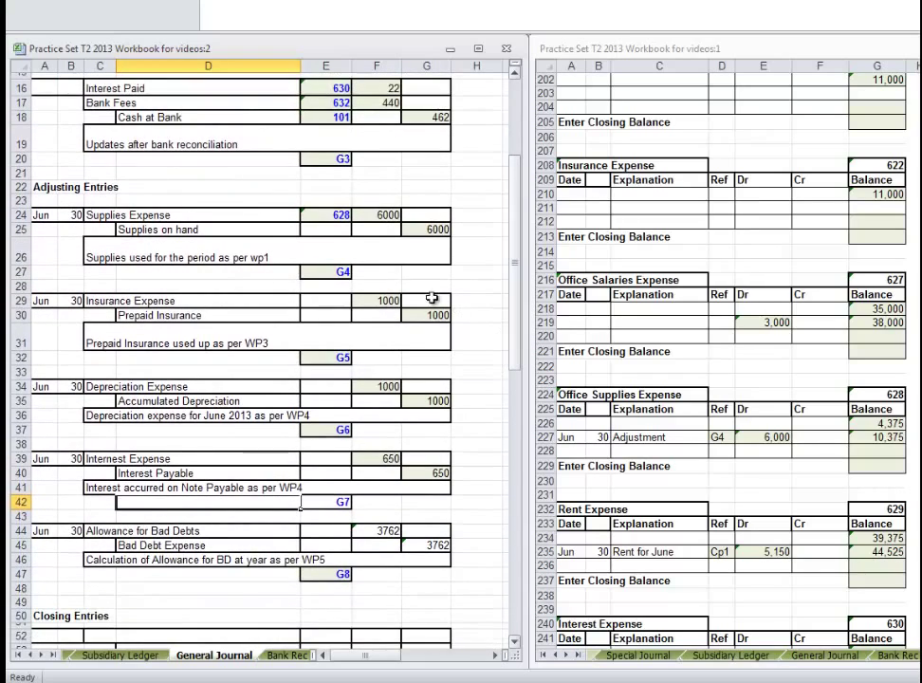
pyautogui.click(324, 231)
pyautogui.click(327, 301)
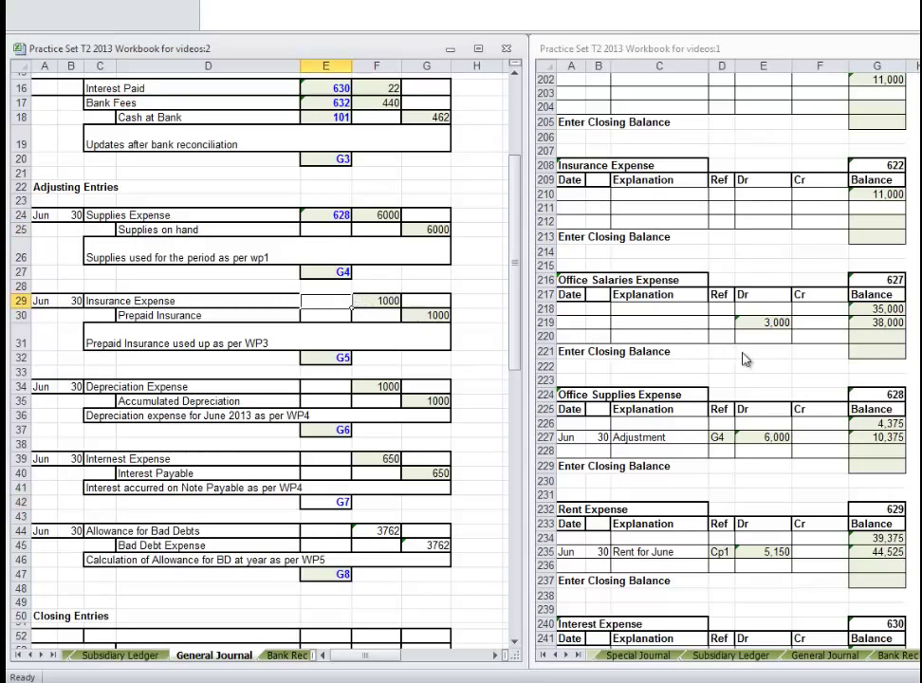
pyautogui.click(570, 196)
pyautogui.write('H')
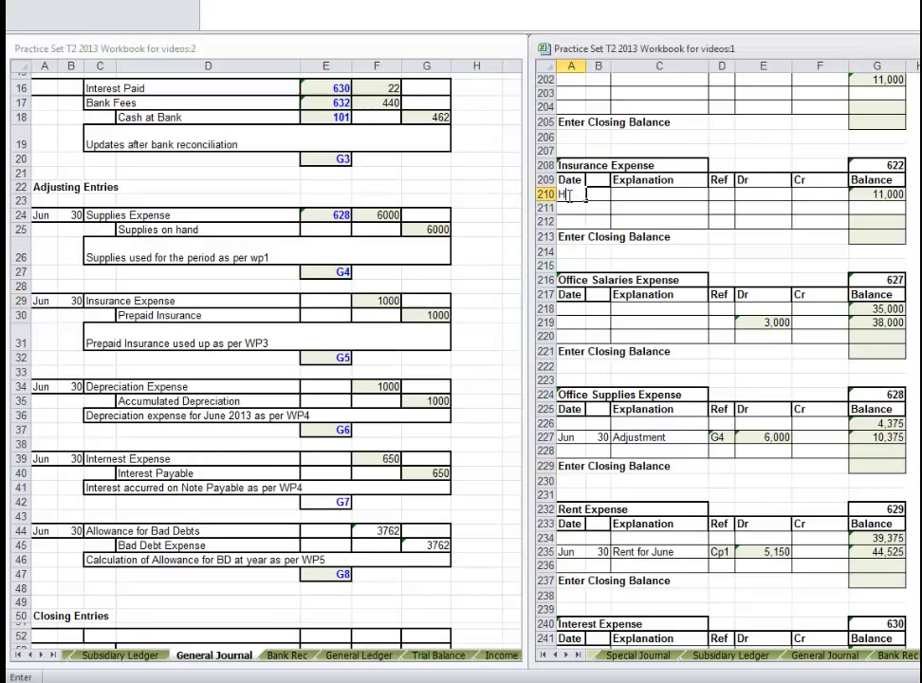
pyautogui.write('une')
pyautogui.press('Tab')
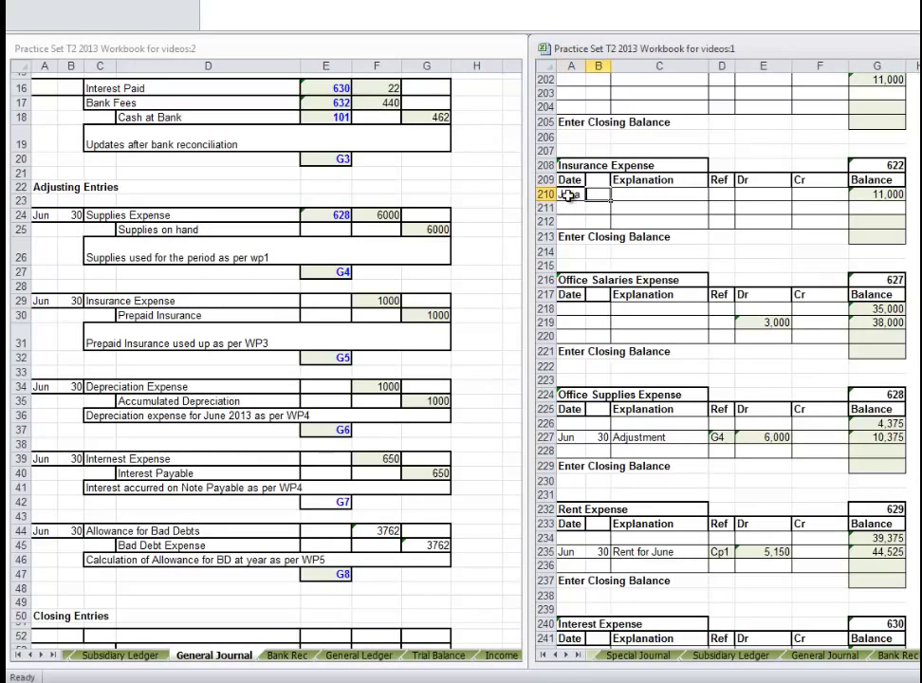
# Label the opening balance line in row 210 of the Insurance Expense account with the date Jun 1 and the explanation OB
pyautogui.click(570, 194)
pyautogui.write('Jun')
pyautogui.press('Tab')
pyautogui.write('1')
pyautogui.press('Tab')
pyautogui.write('OB')
pyautogui.press('Return')
# Start the adjustment line in row 211 of the Insurance Expense account with the date Jun 30 and the explanation Adjustments
pyautogui.press('Left')
pyautogui.write('Jun')
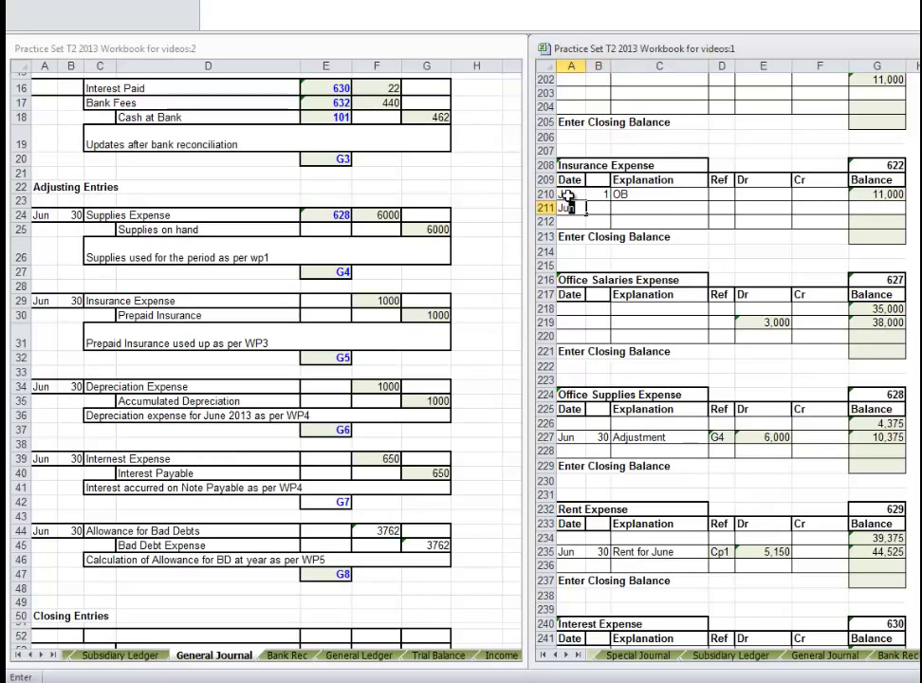
pyautogui.press('Tab')
pyautogui.write('30')
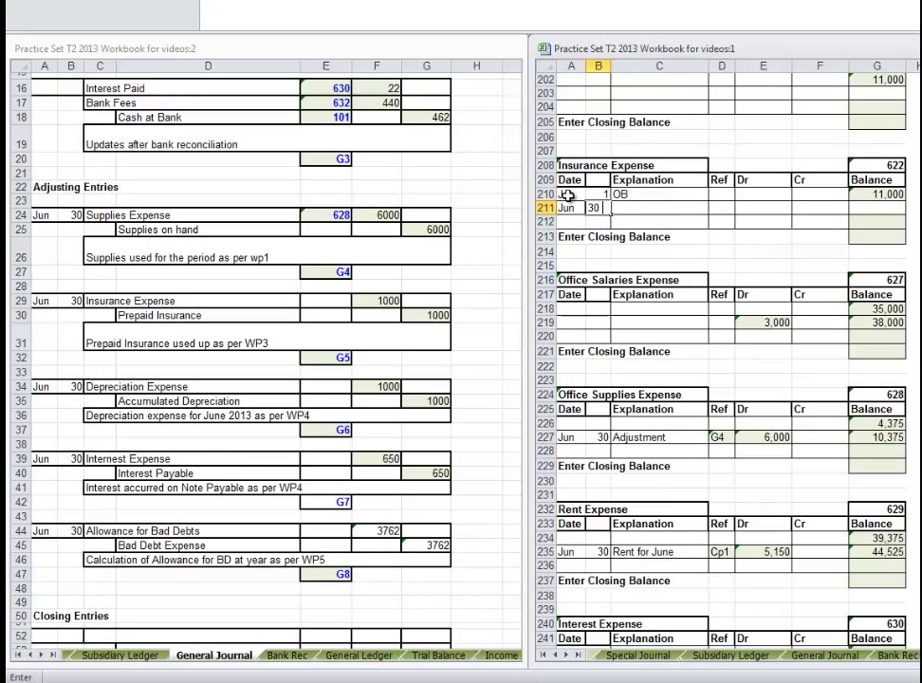
pyautogui.press('Down')
pyautogui.write('A')
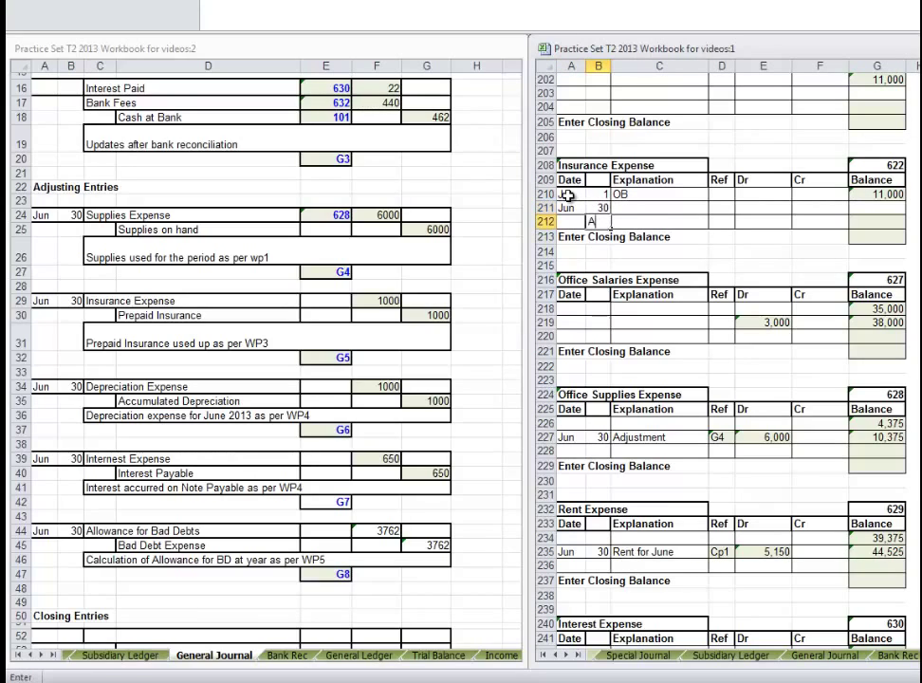
pyautogui.press('Up')
pyautogui.press('Right')
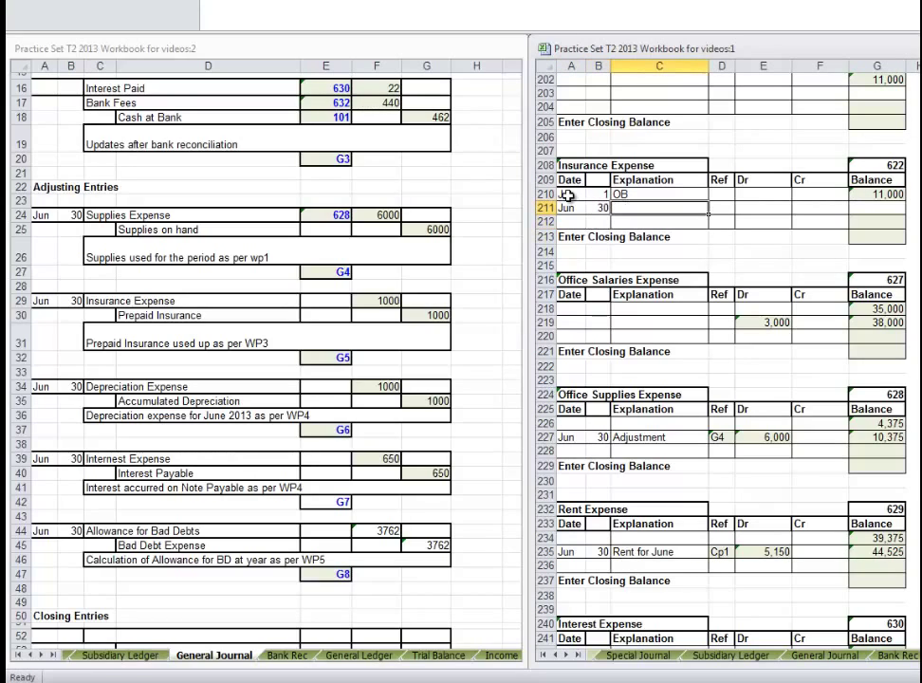
pyautogui.write('A')
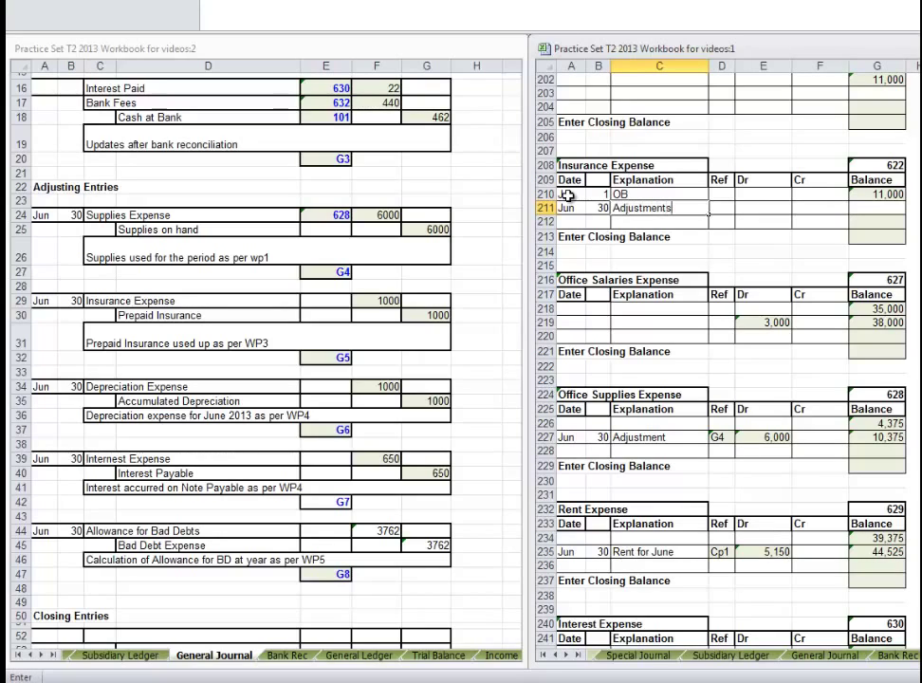
pyautogui.write('djustments')
# Link the Insurance Expense Ref in D211 to ='General Journal'!E32 and the debit in E211 to the journal's Insurance Expense amount in F29
pyautogui.click(721, 210)
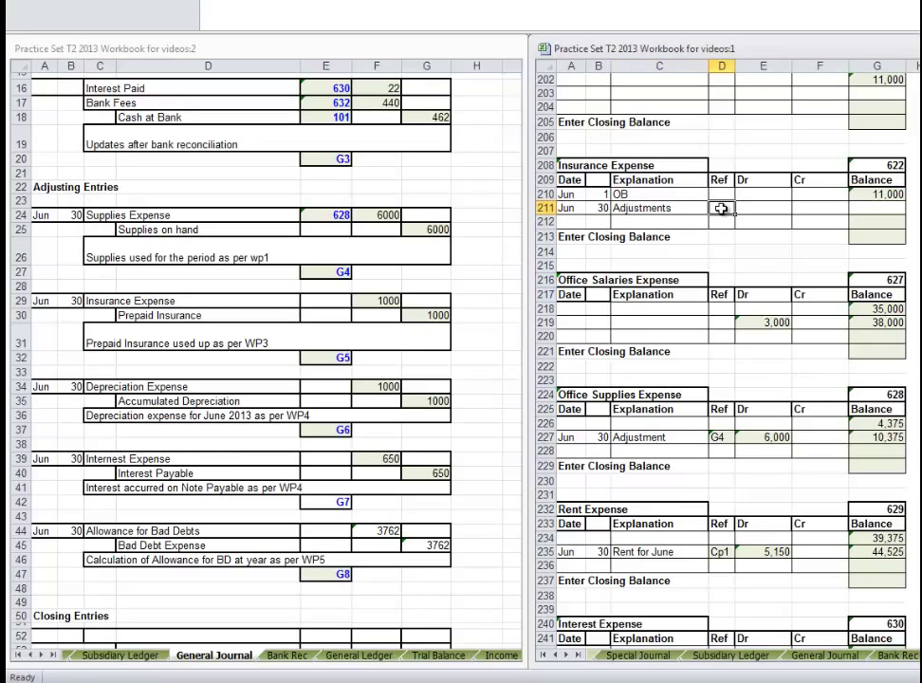
pyautogui.write('=')
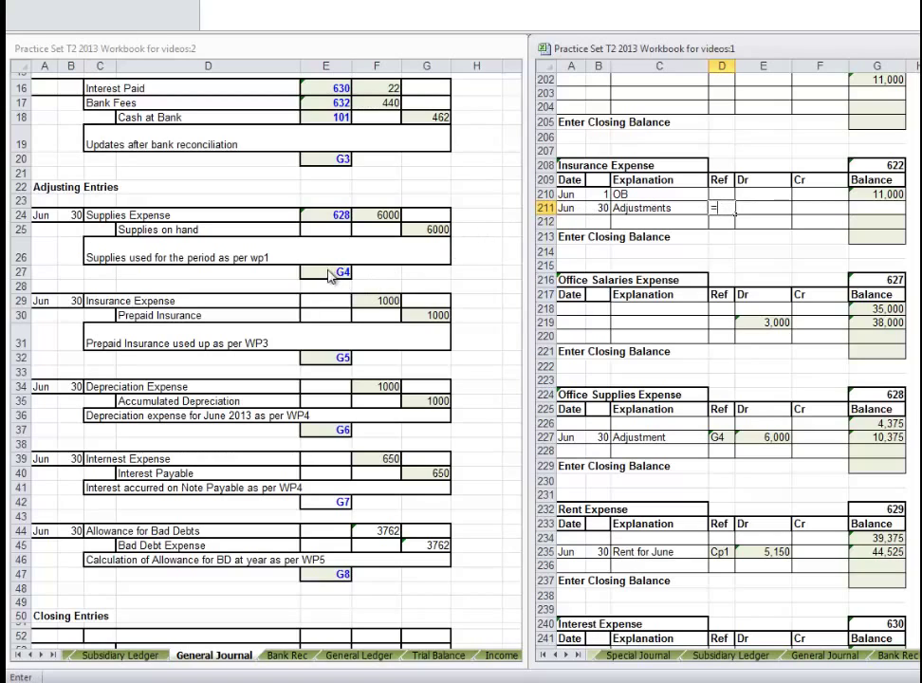
pyautogui.click(334, 358)
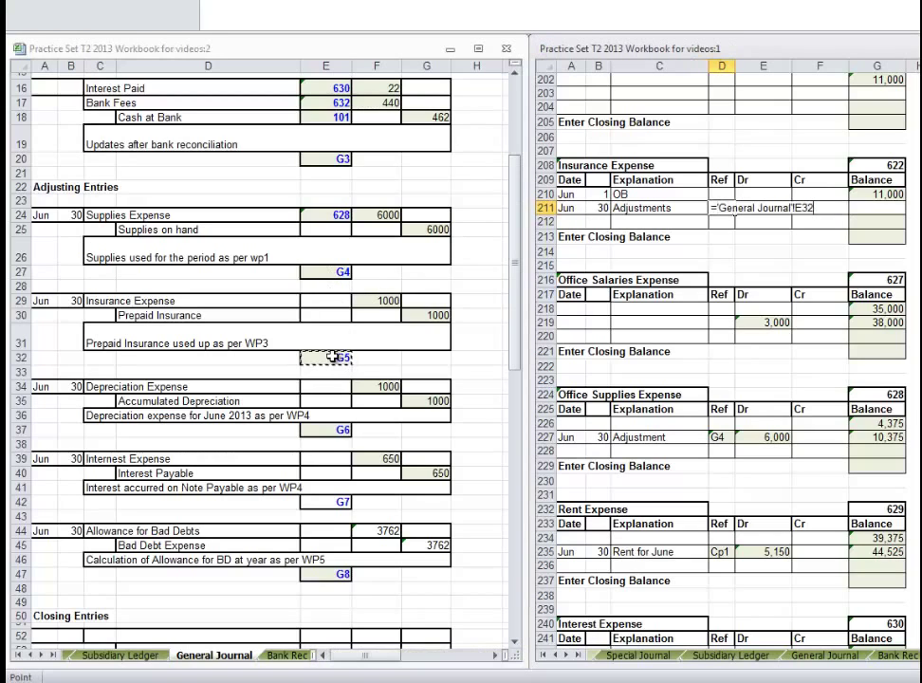
pyautogui.press('Return')
pyautogui.click(764, 207)
pyautogui.write('=')
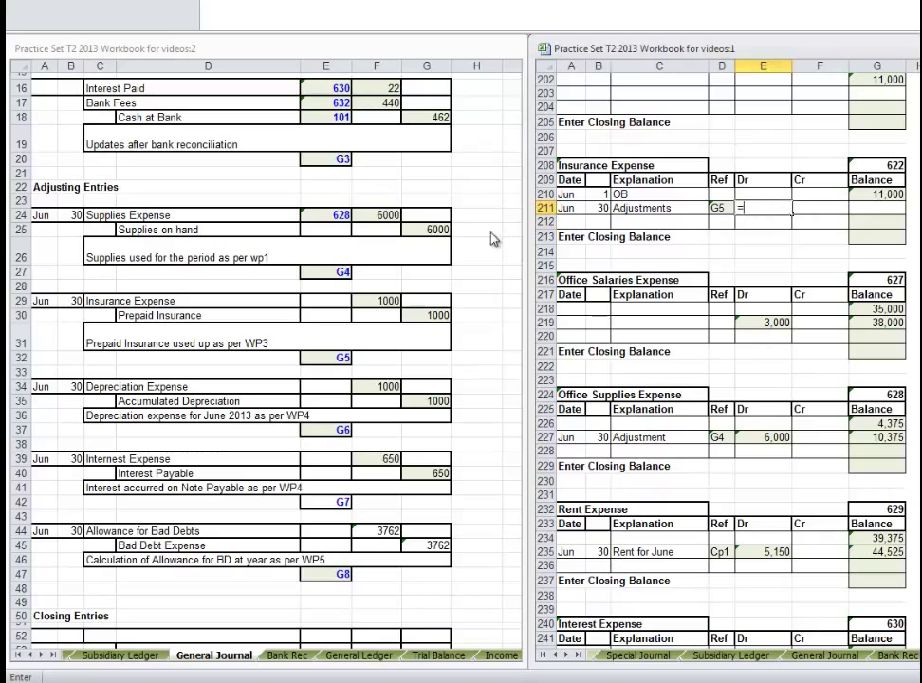
pyautogui.click(373, 299)
pyautogui.press('Return')
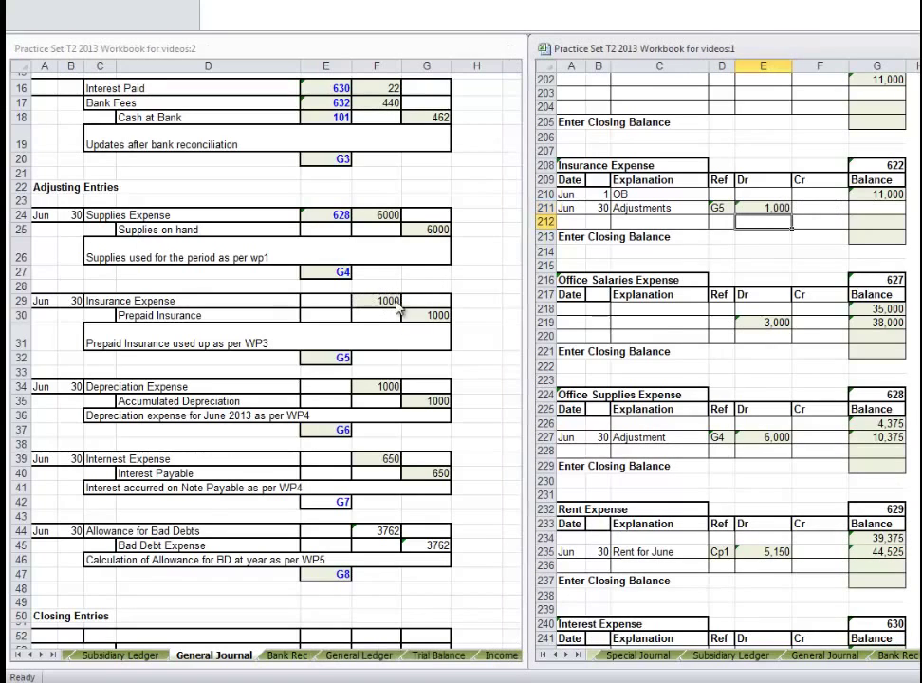
# Calculate the Insurance Expense balance in G211 with =G210+E211
pyautogui.click(885, 210)
pyautogui.write('=')
pyautogui.click(883, 194)
pyautogui.write('+')
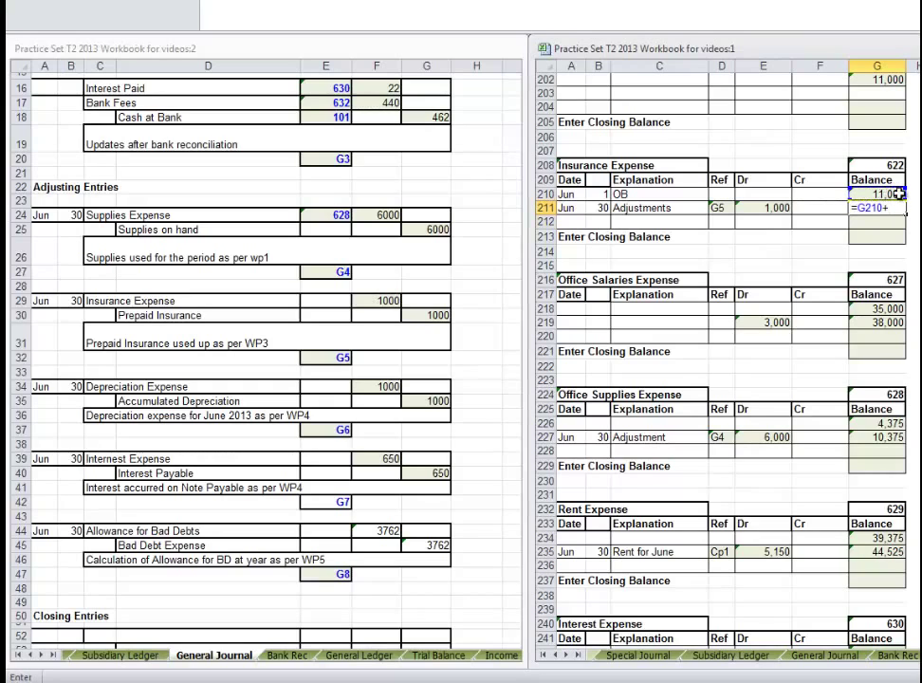
pyautogui.click(765, 209)
pyautogui.press('Return')
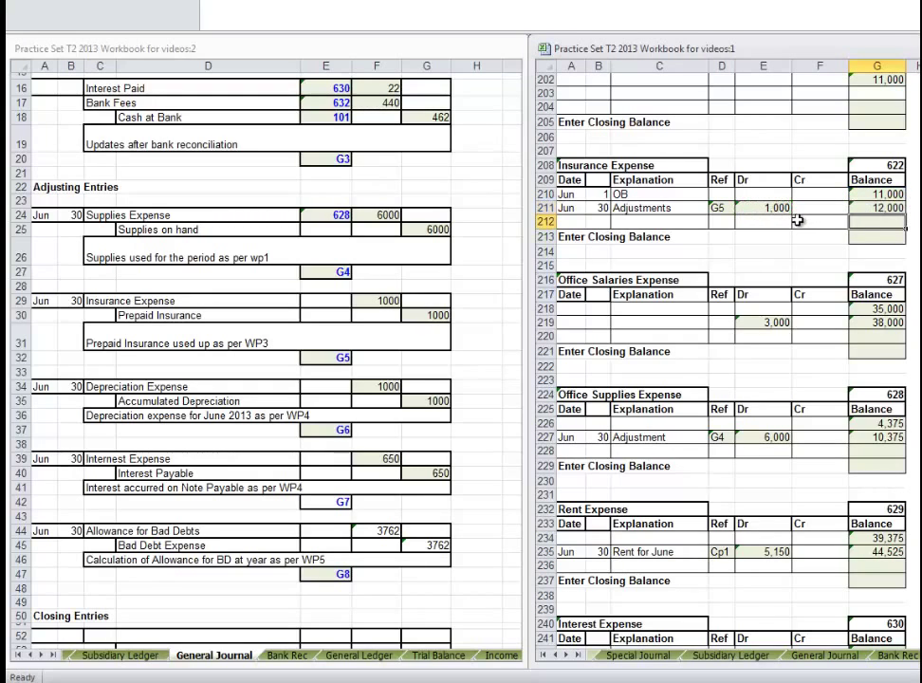
# In the General Journal, link the Insurance Expense Ref in E29 to ='General Ledger'!G208
pyautogui.click(331, 300)
pyautogui.write('=')
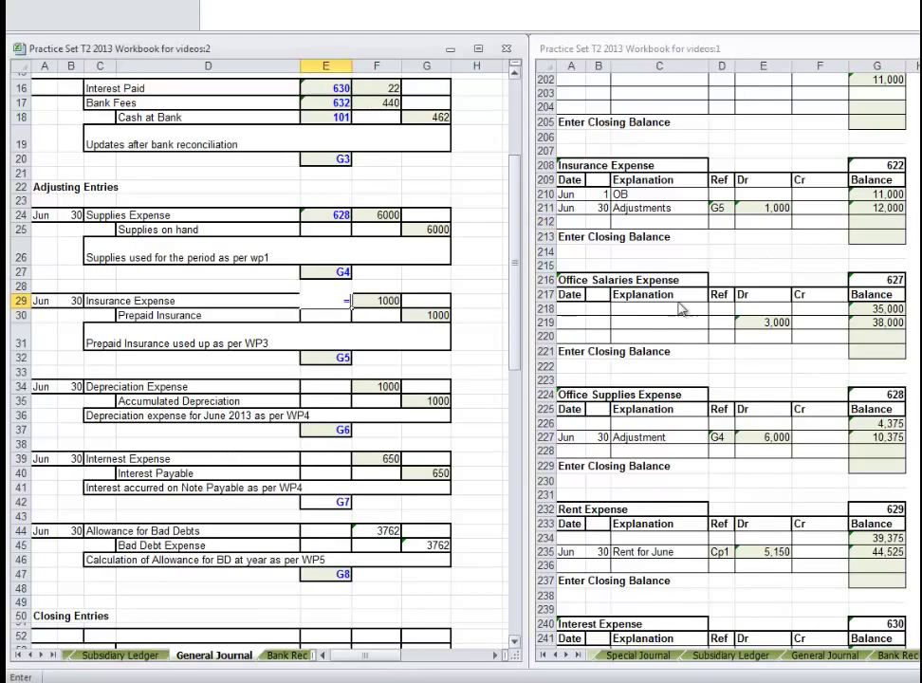
pyautogui.click(885, 281)
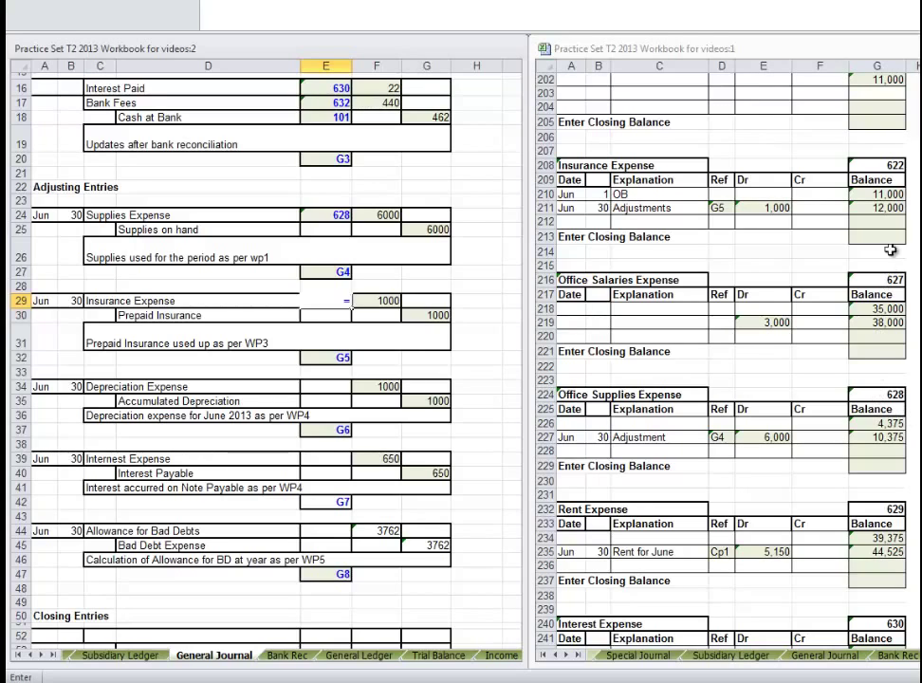
pyautogui.click(885, 166)
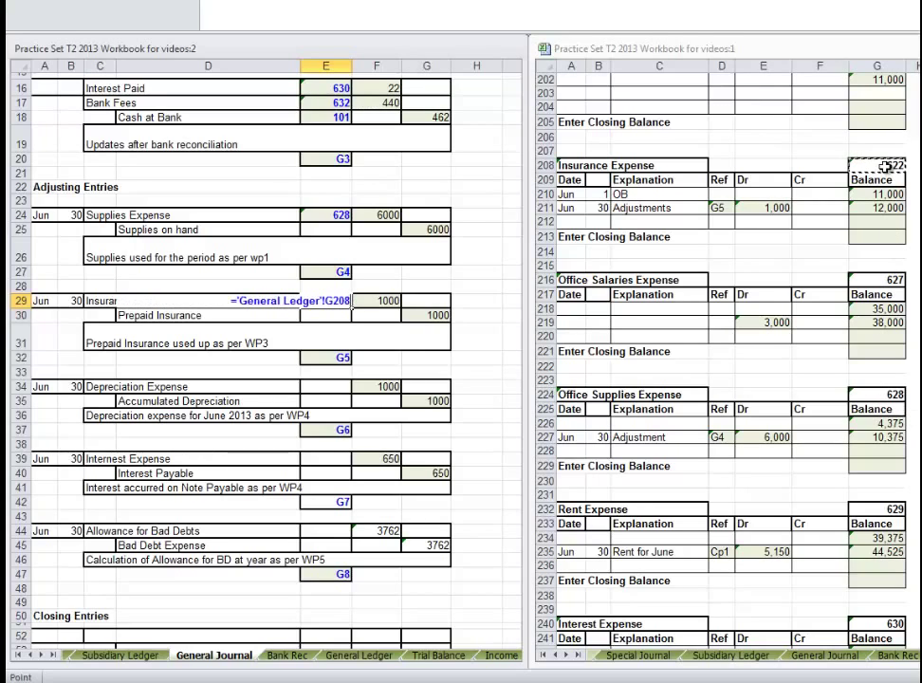
pyautogui.press('Return')
pyautogui.click(451, 177)
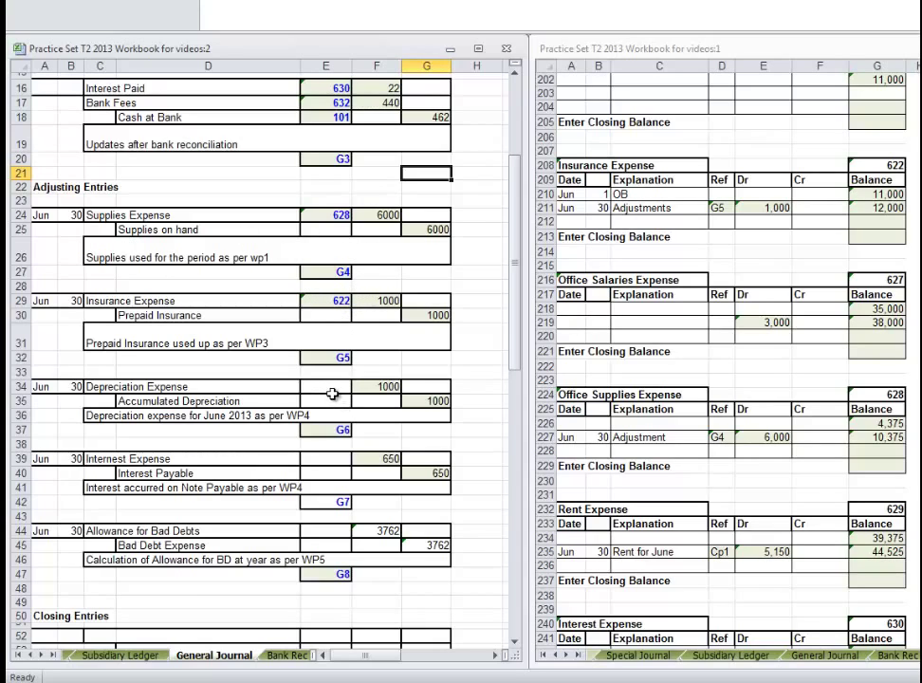
# Label the opening balance line in row 202 of the Depreciation Expense account with the date Jun 1 and the explanation OB
pyautogui.click(694, 368)
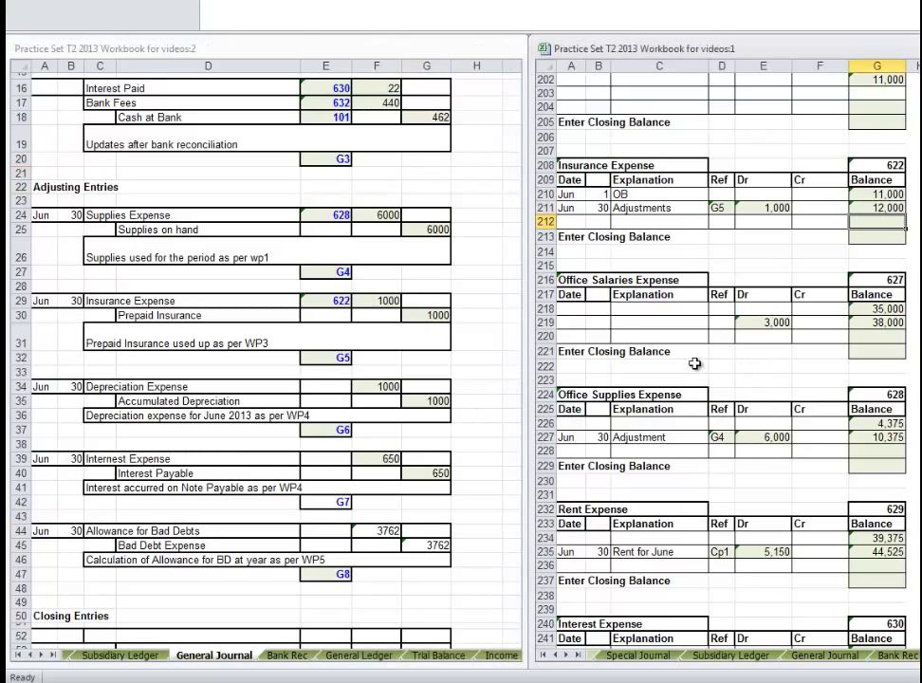
pyautogui.scroll(3, 704, 328)
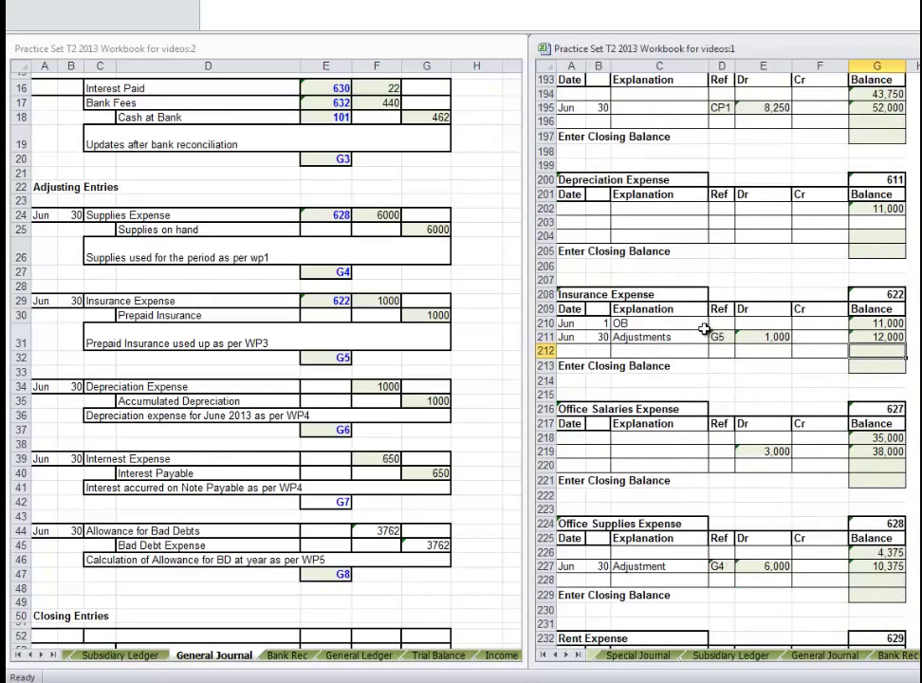
pyautogui.click(572, 210)
pyautogui.write('Jun')
pyautogui.press('Tab')
pyautogui.write('1')
pyautogui.press('Tab')
pyautogui.write('O')
pyautogui.press('Return')
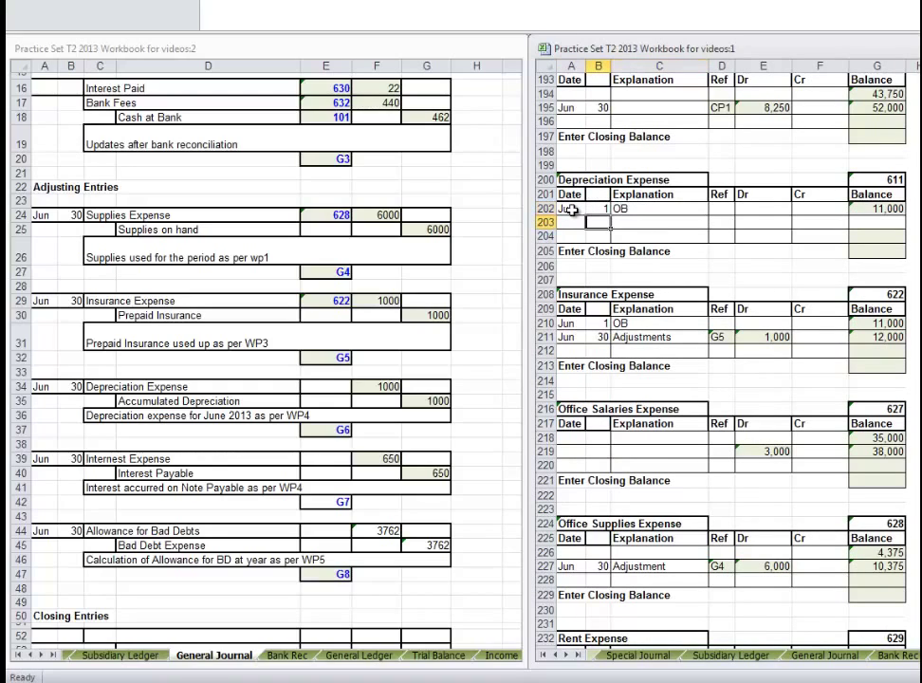
# Start the adjustment line in row 203 of the Depreciation Expense account with the date Jun 30 and the explanation Adjust
pyautogui.click(573, 218)
pyautogui.write('Jun')
pyautogui.press('Tab')
pyautogui.write('30')
pyautogui.press('Tab')
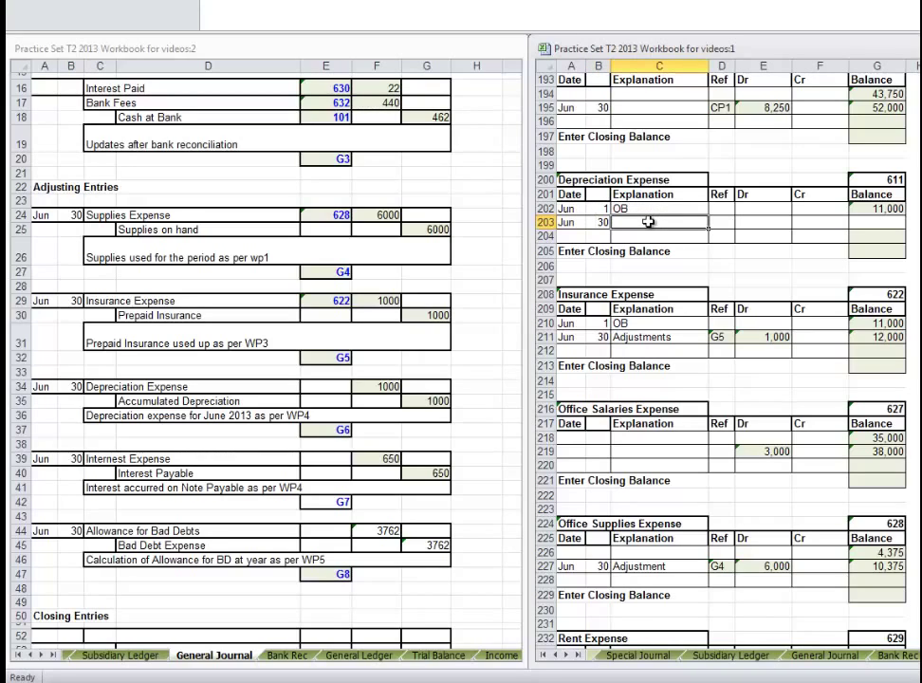
pyautogui.write('Adjust')
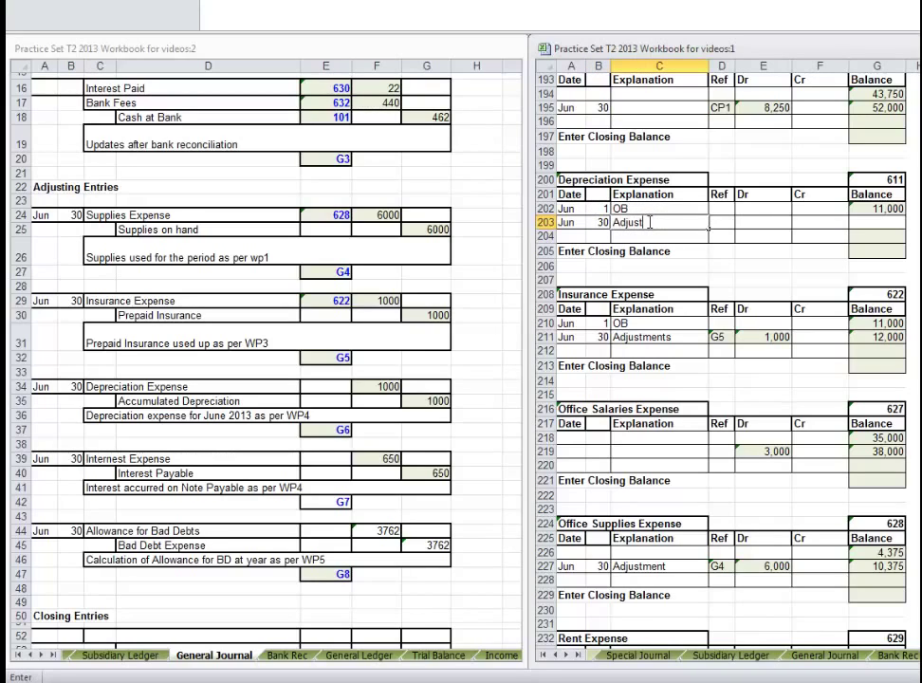
# Link the Depreciation Expense Ref in D203 to ='General Journal'!E37 and the debit in E203 to the journal's Depreciation Expense amount in F34
pyautogui.press('Tab')
pyautogui.write('=')
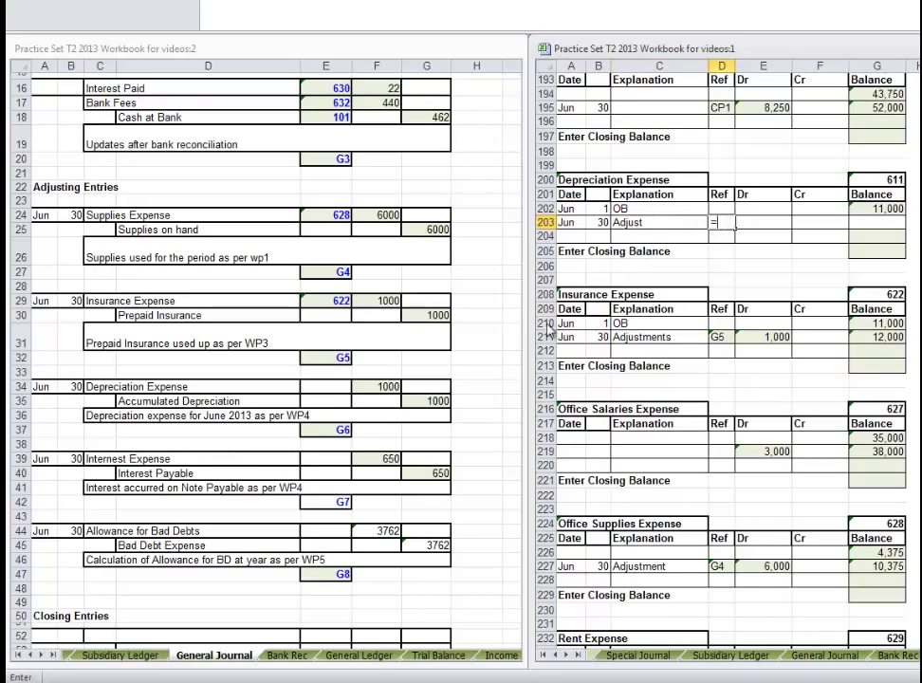
pyautogui.click(329, 429)
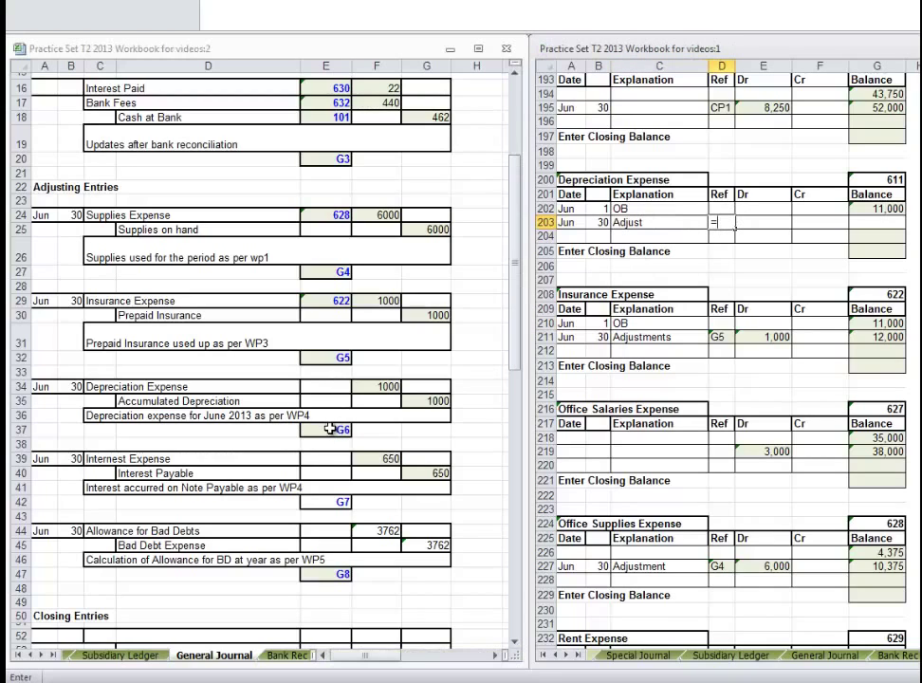
pyautogui.click(329, 429)
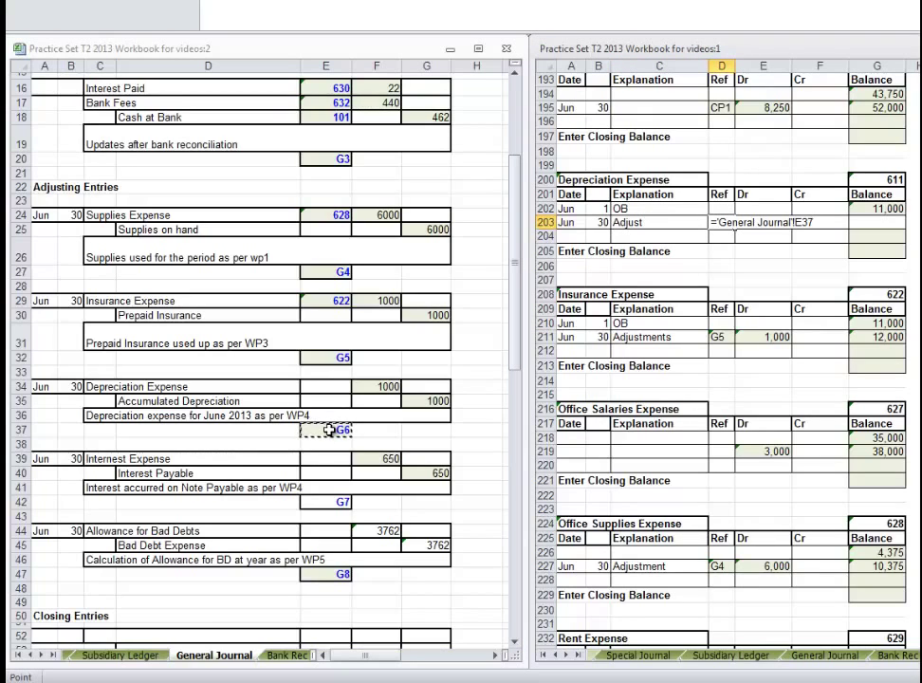
pyautogui.press('Return')
pyautogui.click(758, 224)
pyautogui.write('=')
pyautogui.click(377, 386)
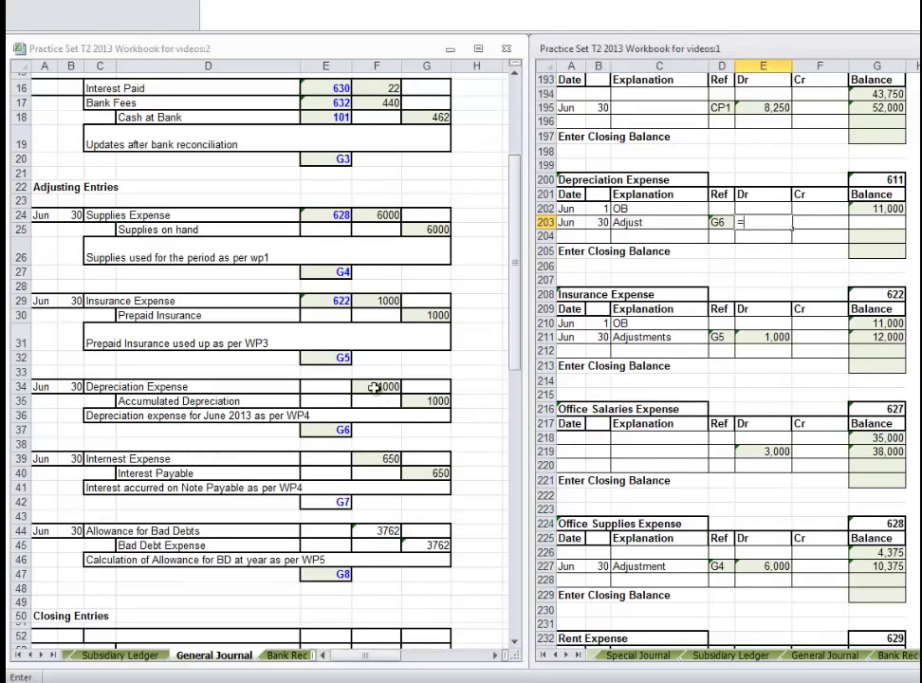
pyautogui.press('Return')
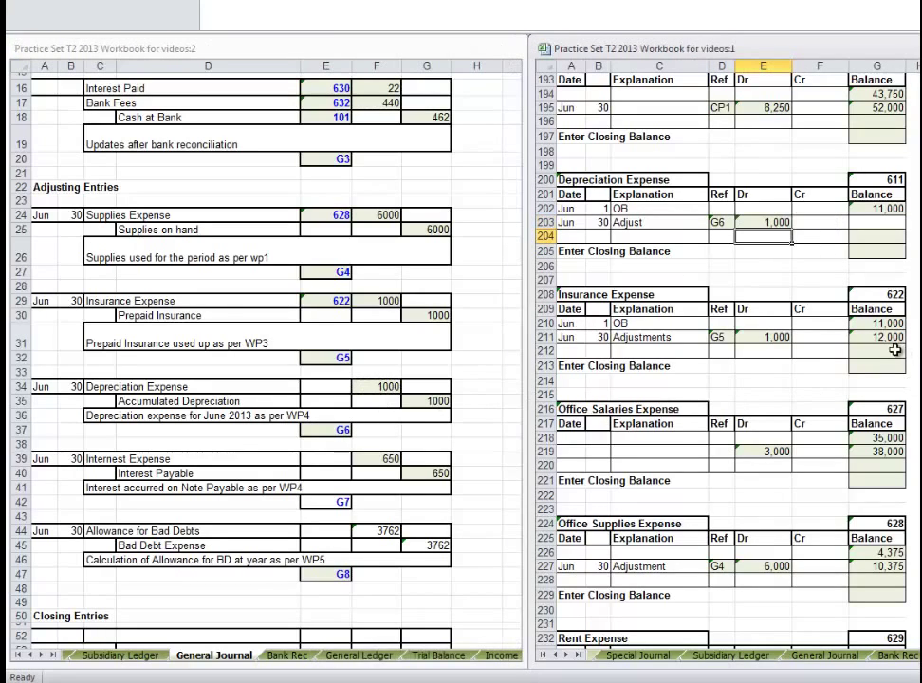
# In the General Journal, link the Depreciation Expense Ref in E34 to ='General Ledger'!G200
pyautogui.click(327, 386)
pyautogui.write('=')
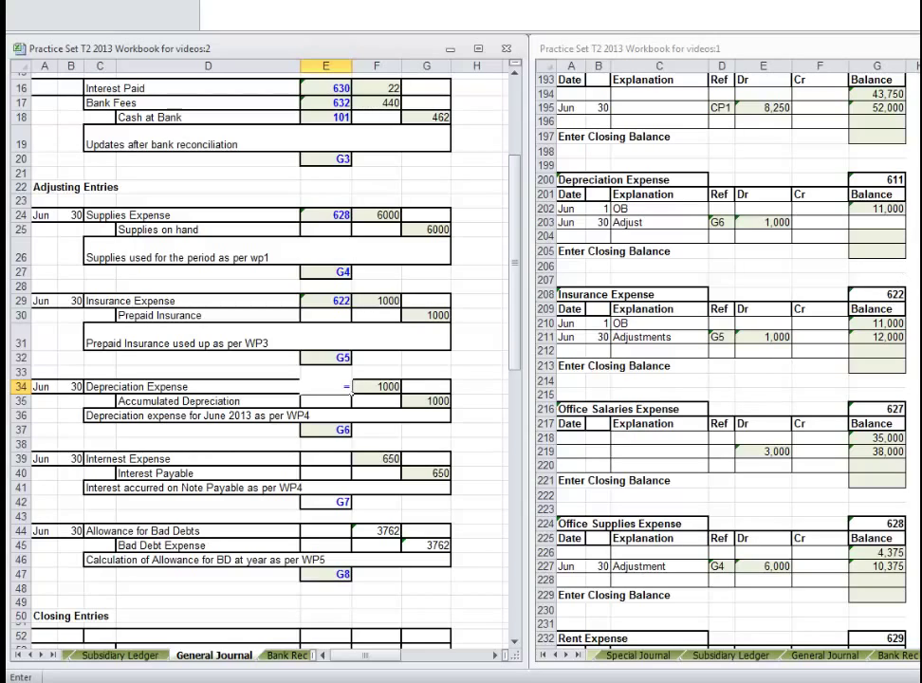
pyautogui.click(878, 179)
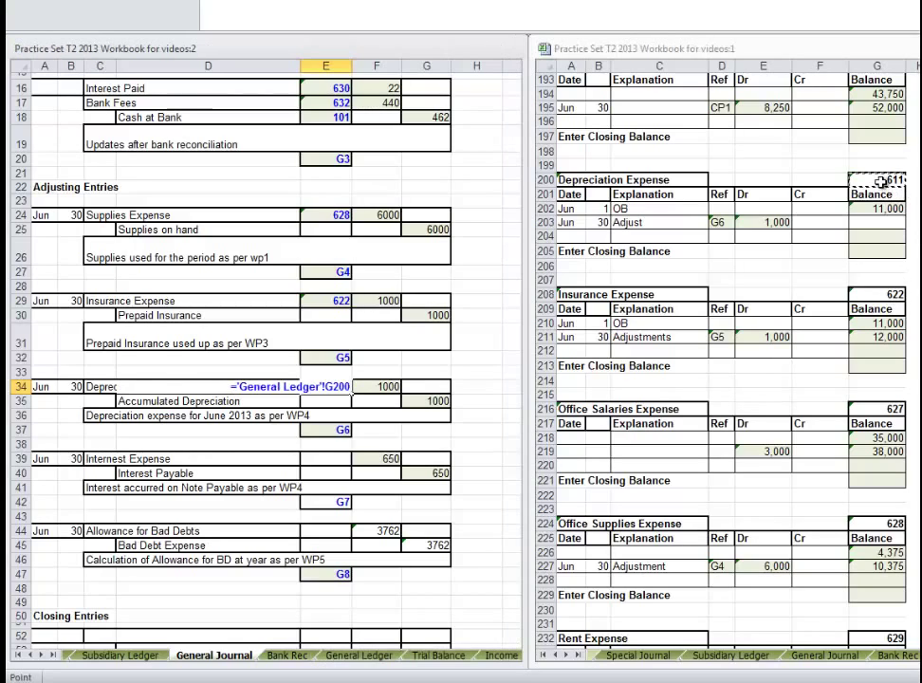
pyautogui.press('Return')
# Calculate the Depreciation Expense balance in G203 with =G202+E203
pyautogui.click(881, 222)
pyautogui.write('=')
pyautogui.click(881, 209)
pyautogui.write('+')
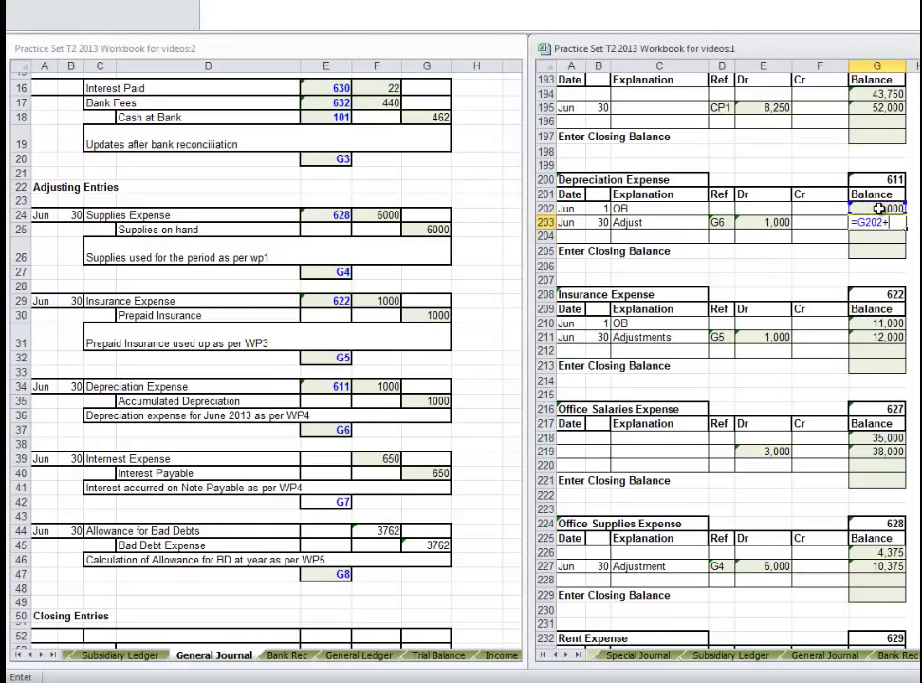
pyautogui.click(767, 223)
pyautogui.press('Return')
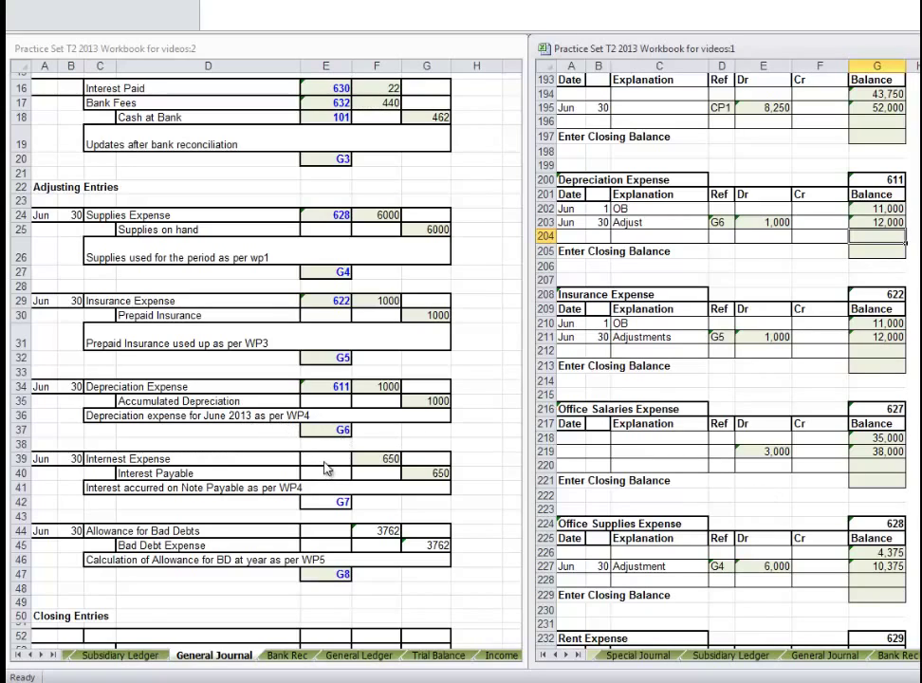
# Label the opening balance line in row 242 of the Interest Expense account with the date Jun 1 and the explanation OB
pyautogui.click(325, 400)
pyautogui.scroll(-2, 761, 495)
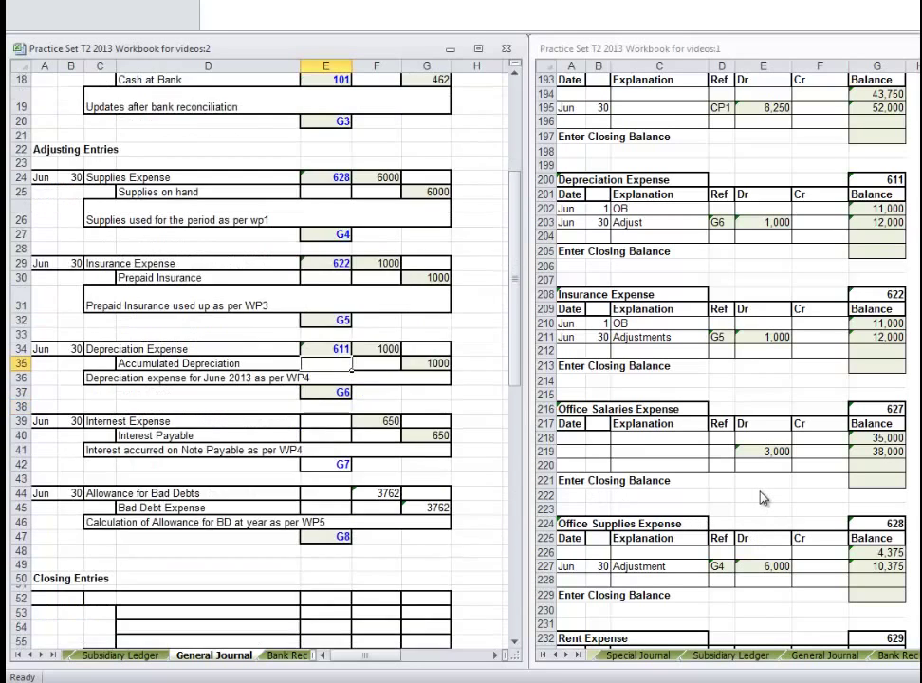
pyautogui.scroll(1, 761, 495)
pyautogui.click(776, 277)
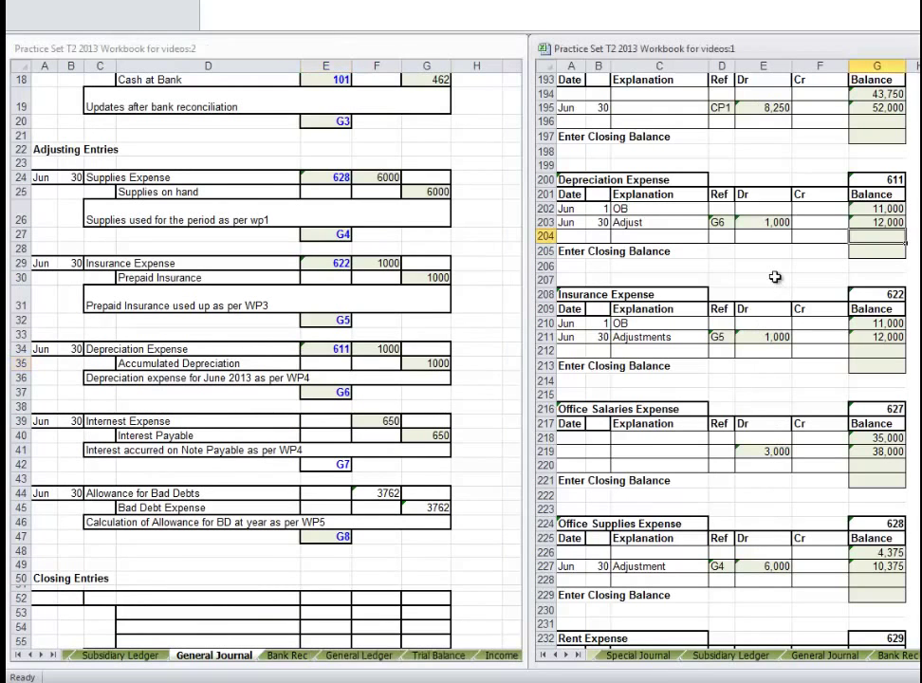
pyautogui.scroll(-9, 776, 279)
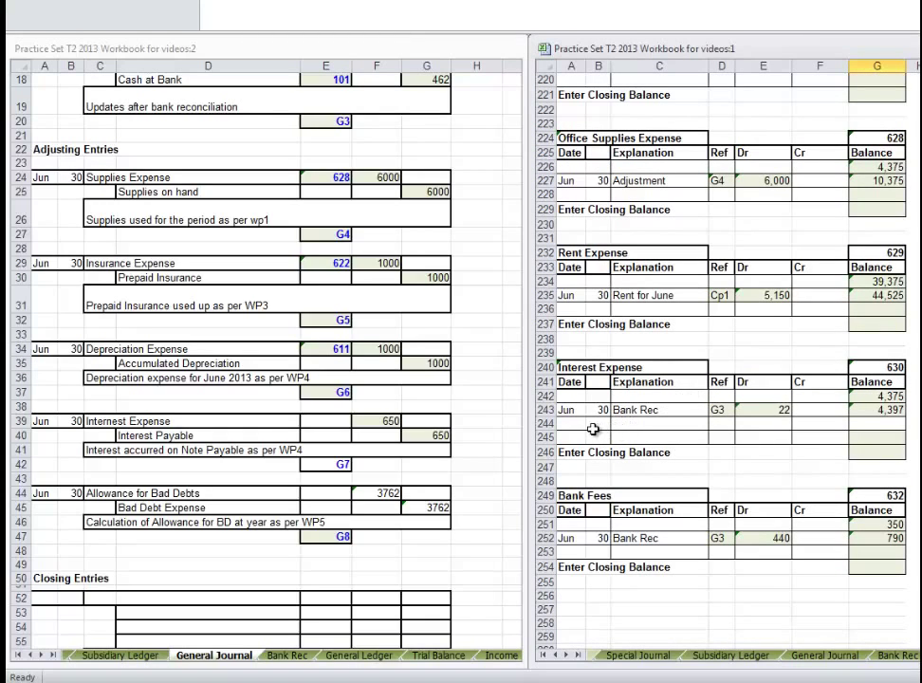
pyautogui.click(573, 400)
pyautogui.write('Jun')
pyautogui.press('Tab')
pyautogui.write('1')
pyautogui.press('Tab')
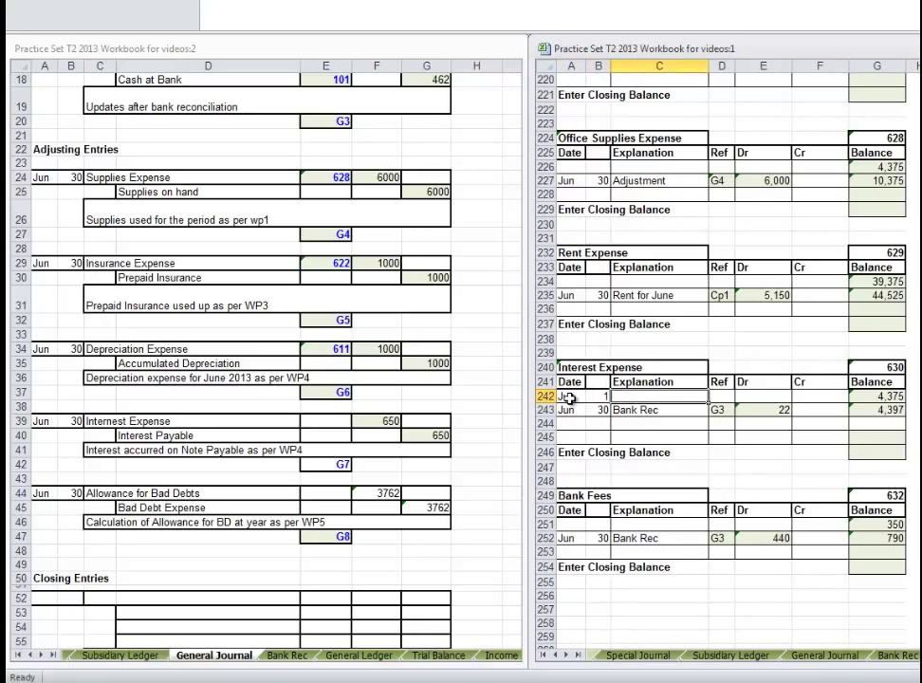
pyautogui.write('OB')
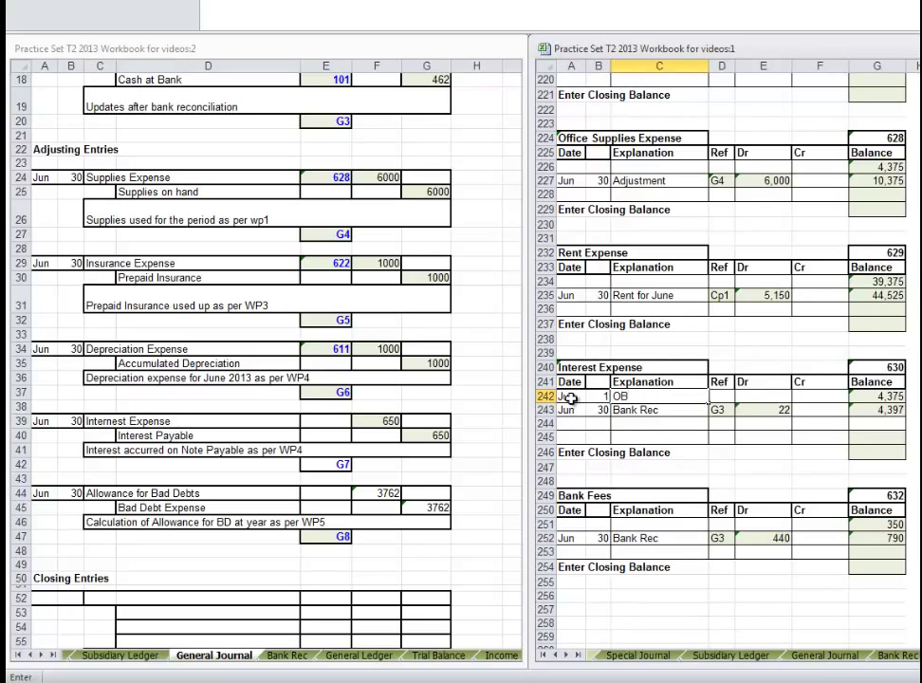
# Start the adjustment line in row 244 of the Interest Expense account with the date Jun 30 and the explanation Adjustment
pyautogui.click(572, 427)
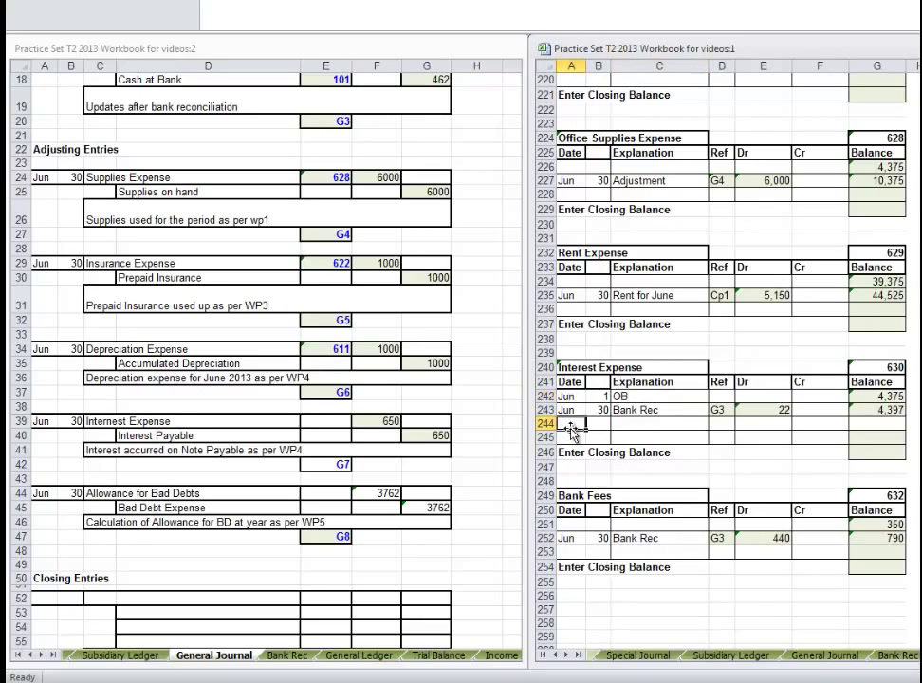
pyautogui.write('Jun')
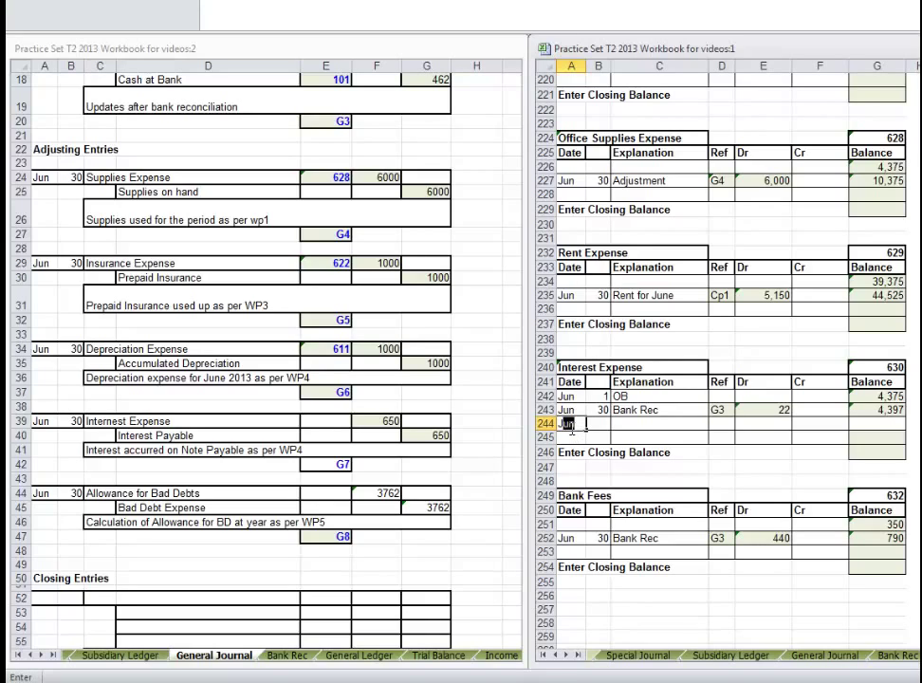
pyautogui.press('Tab')
pyautogui.write('30')
pyautogui.press('Tab')
pyautogui.write('Ad')
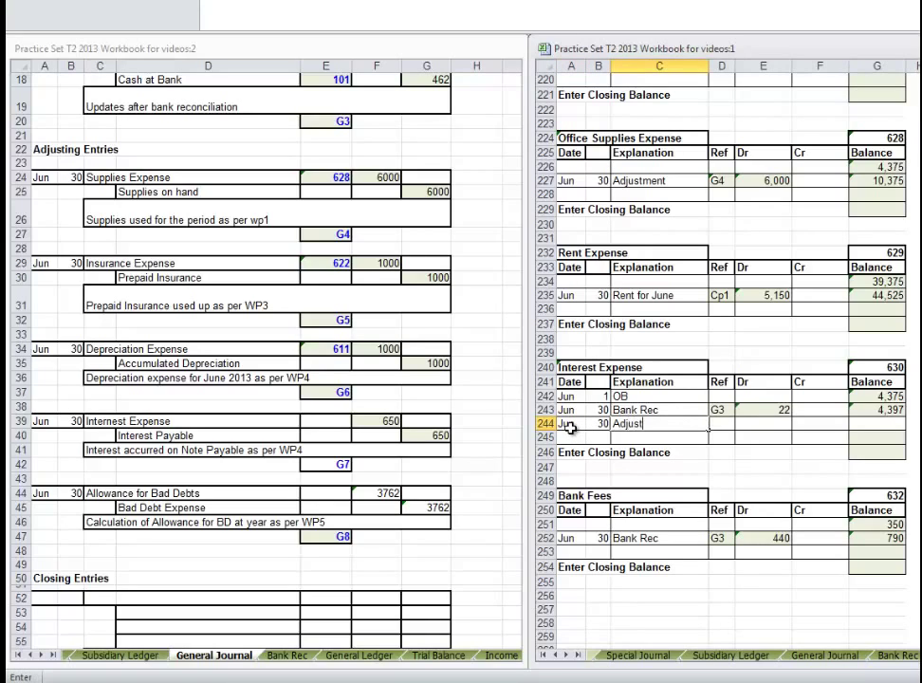
pyautogui.write('justment')
# Link the Interest Expense Ref in D244 to ='General Journal'!E42
pyautogui.click(725, 425)
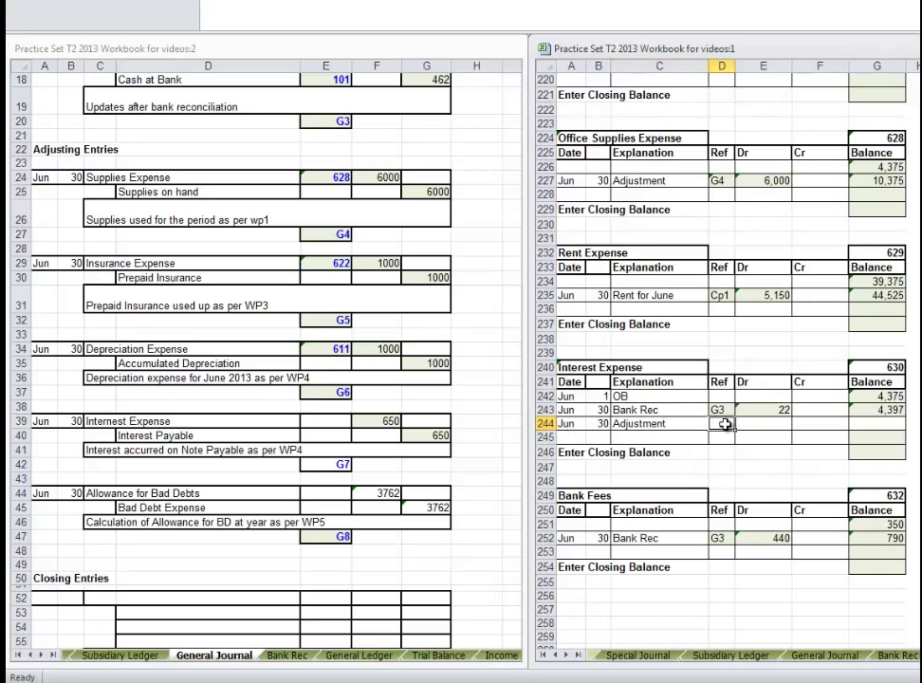
pyautogui.write('=')
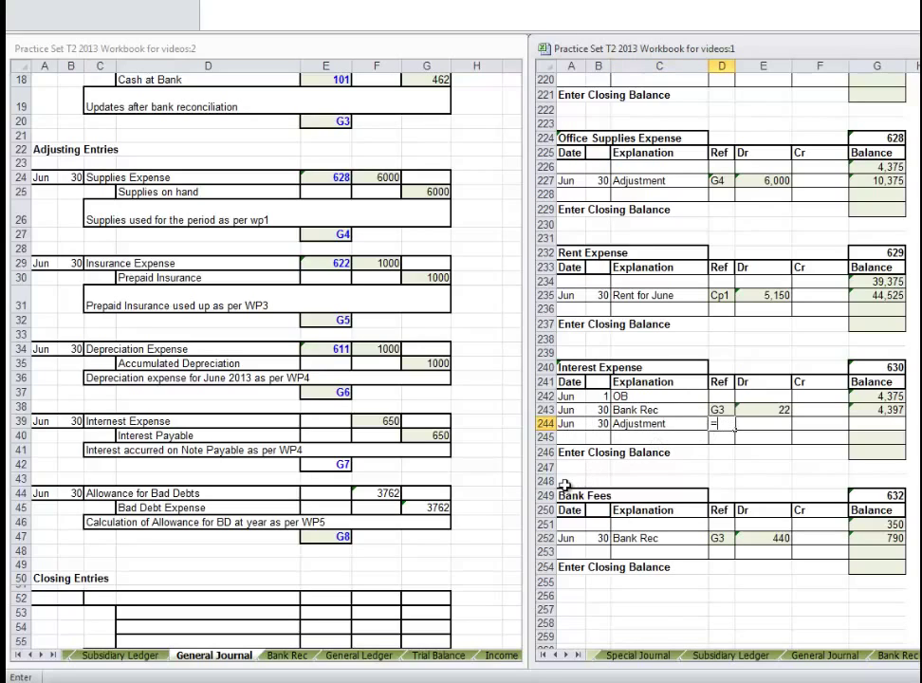
pyautogui.click(325, 464)
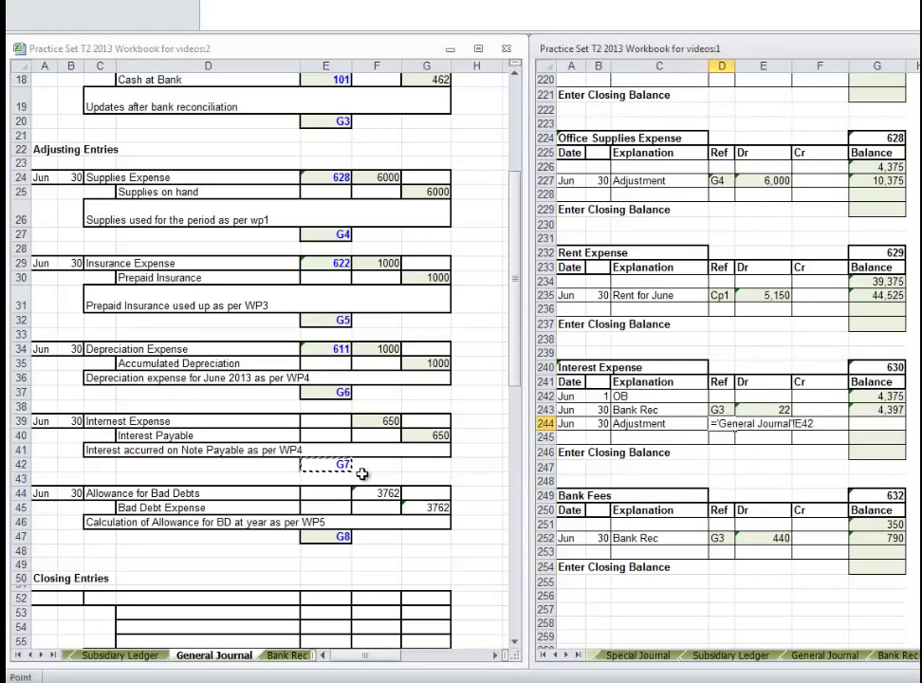
pyautogui.press('Return')
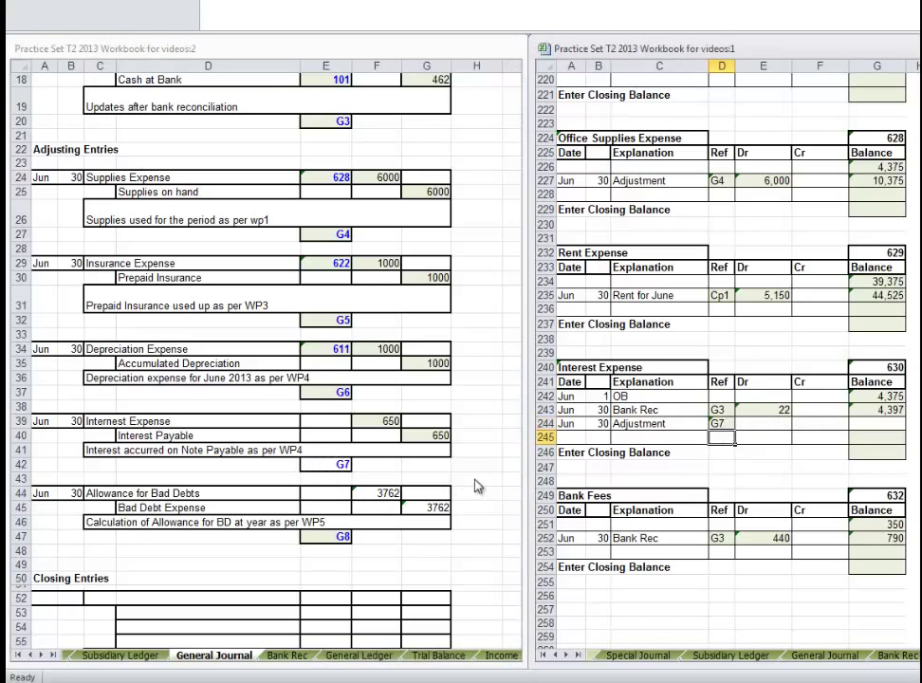
# Link the Interest Expense debit in E244 to ='General Journal'!F39 and fill the balance formula from G243 down to G244
pyautogui.click(761, 423)
pyautogui.write('=')
pyautogui.click(383, 423)
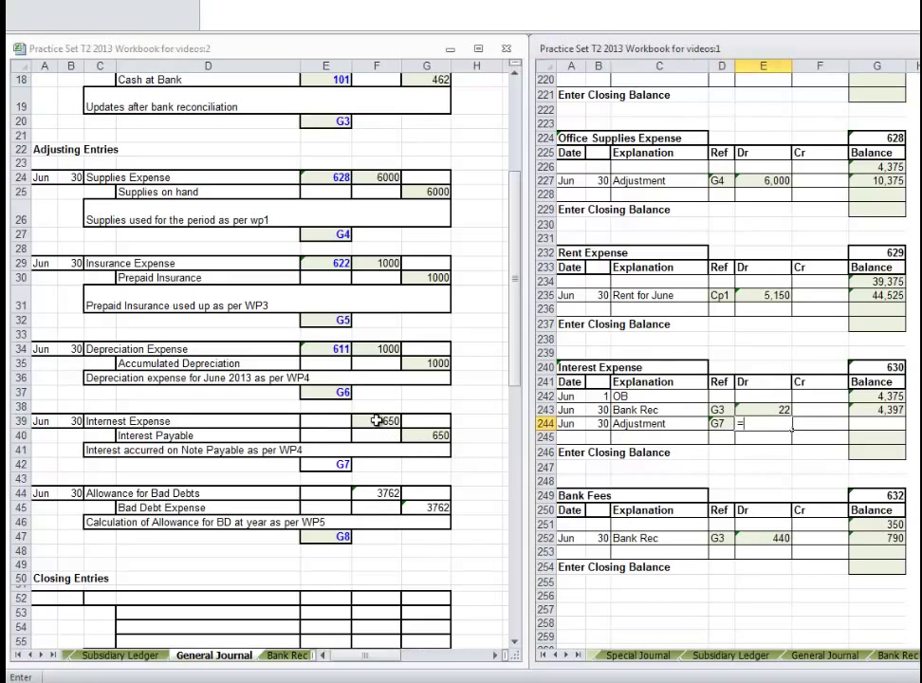
pyautogui.click(382, 425)
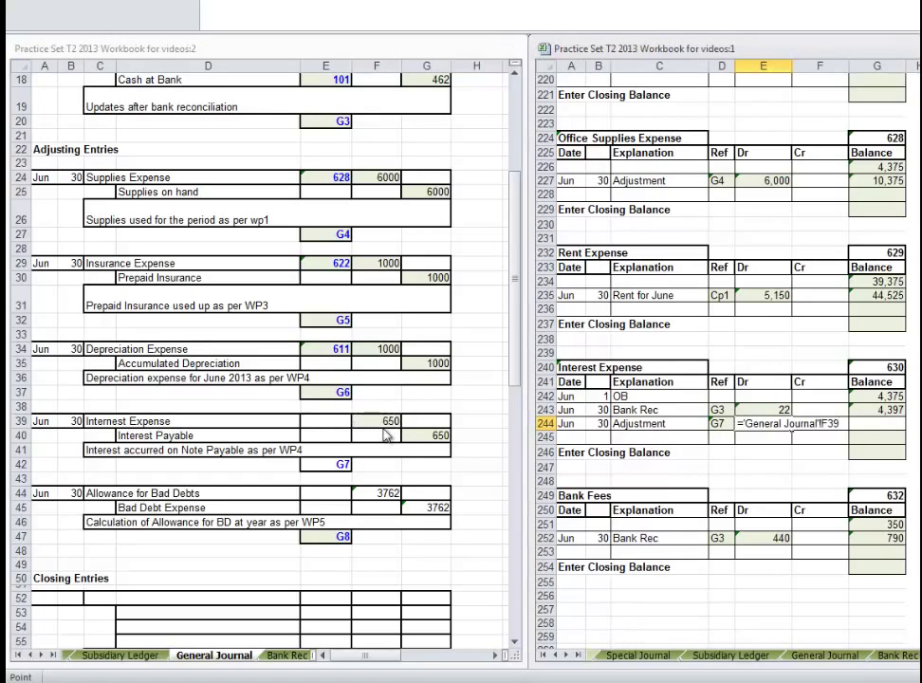
pyautogui.press('Return')
pyautogui.moveTo(888, 410); pyautogui.dragTo(887, 418)
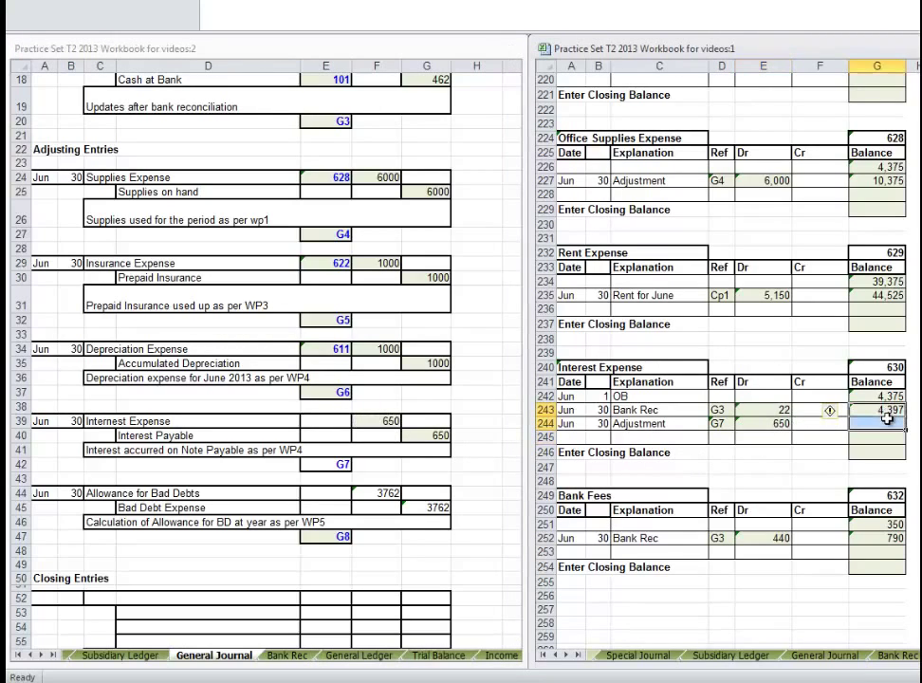
pyautogui.hotkey('ctrl', 'd')
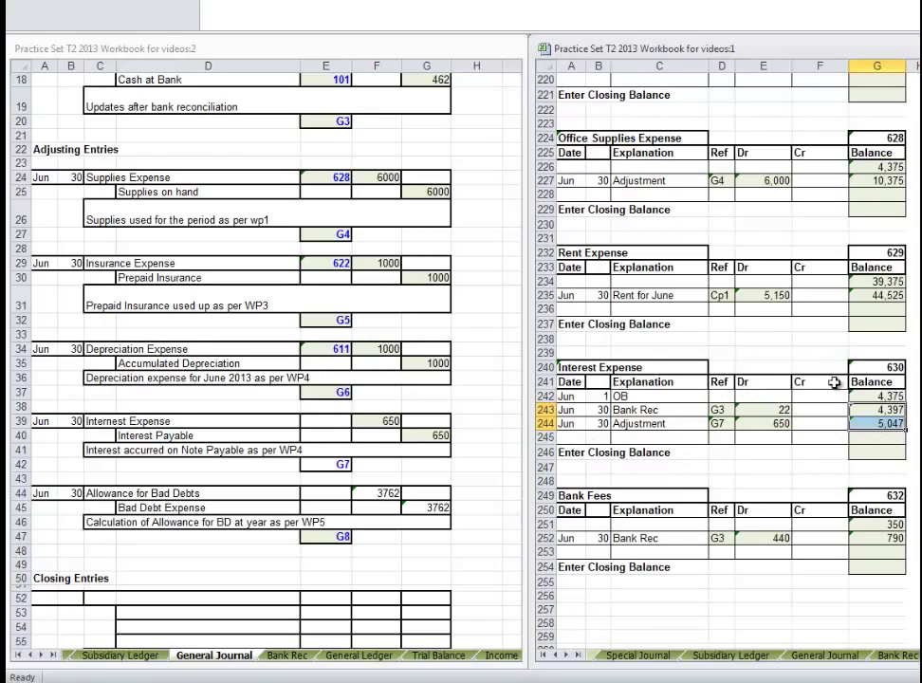
# In the General Journal, link the Interest Expense Ref in E39 to the account number in G240 of the General Ledger
pyautogui.click(329, 423)
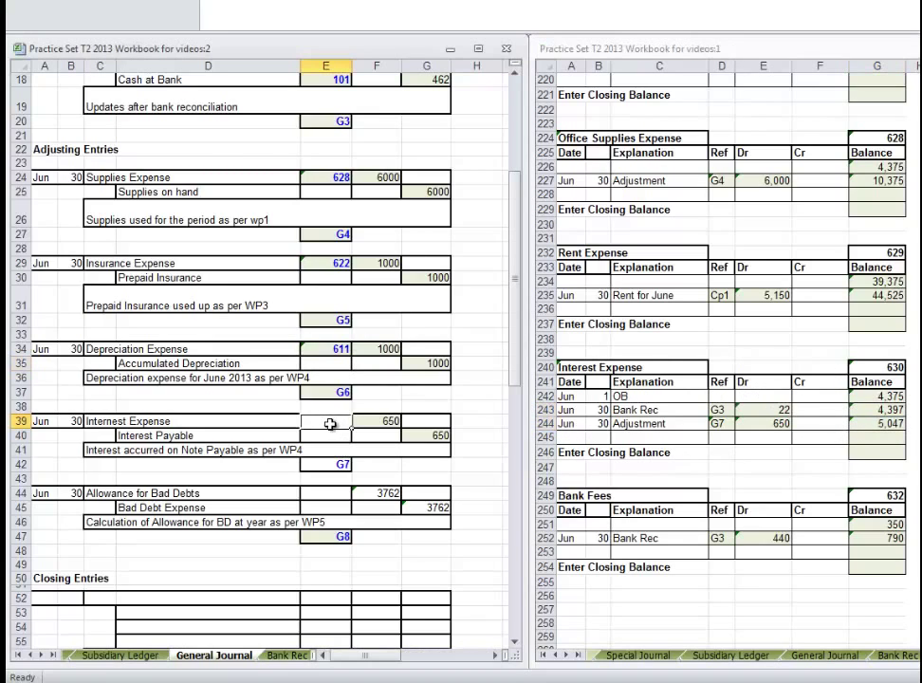
pyautogui.write('=')
pyautogui.click(882, 367)
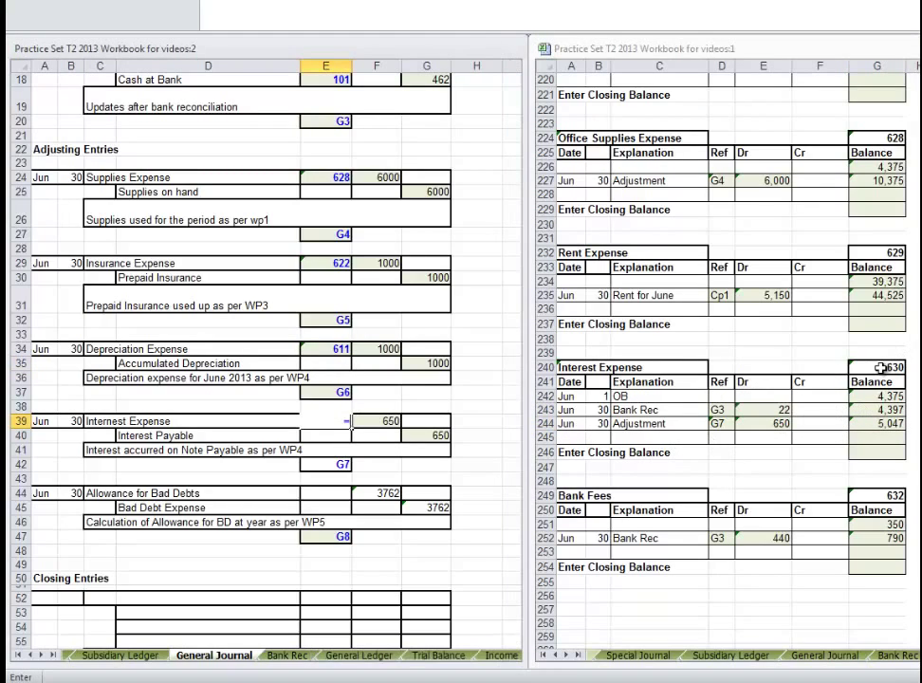
pyautogui.press('Return')
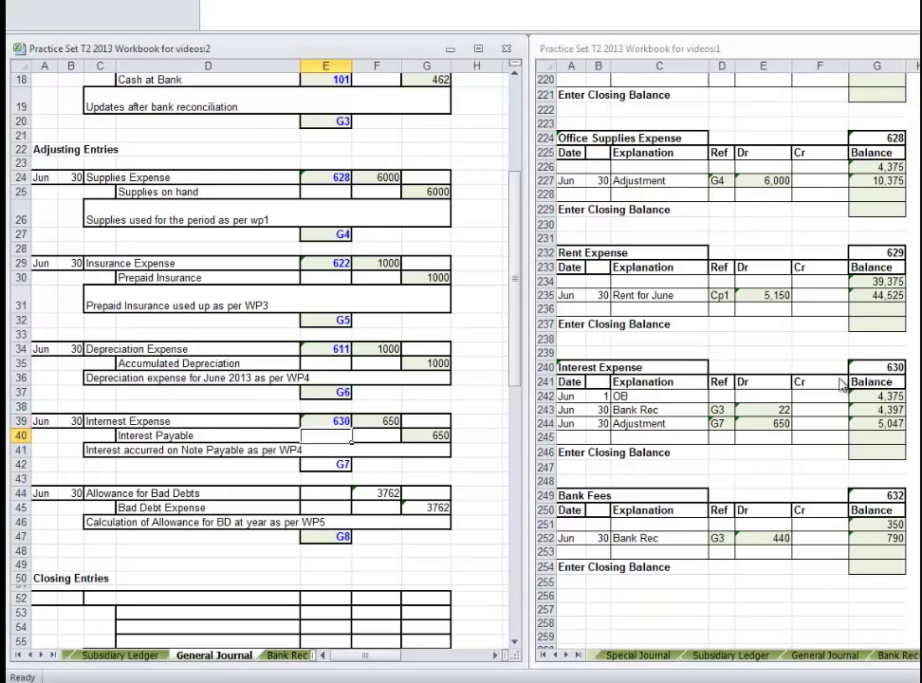
pyautogui.click(338, 462)
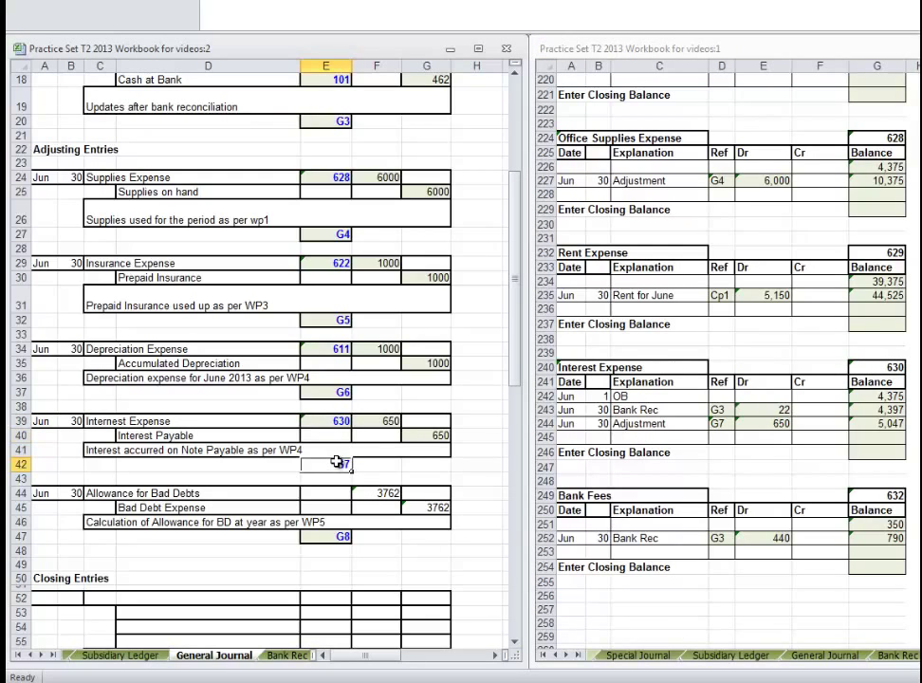
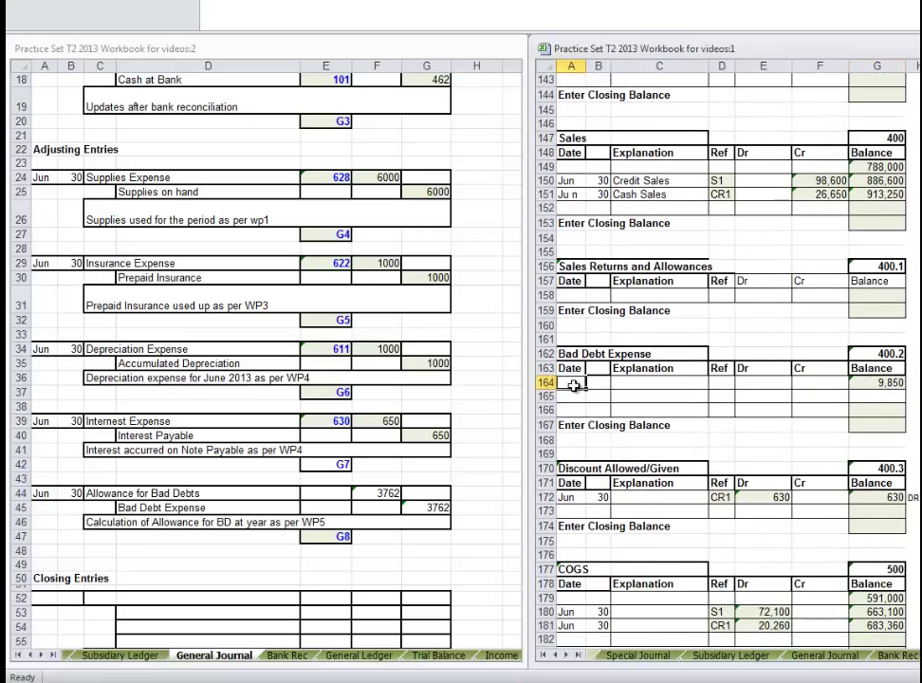
# Label the opening balance line in row 164 of the Bad Debt Expense account with the date Jun 1 and the explanation OB
pyautogui.write('Jun')
pyautogui.press('Tab')
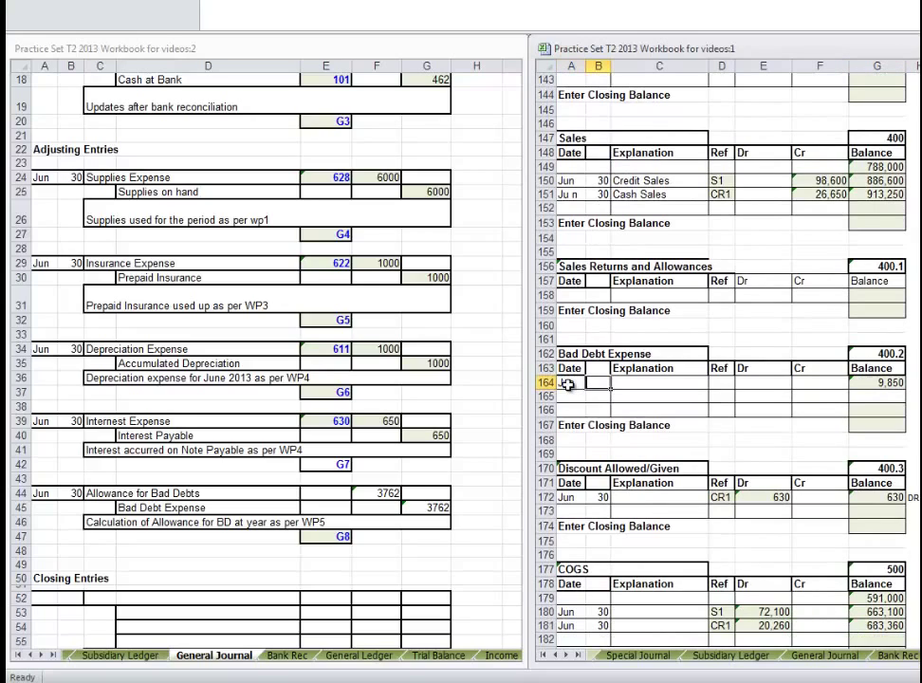
pyautogui.write('1')
pyautogui.press('Tab')
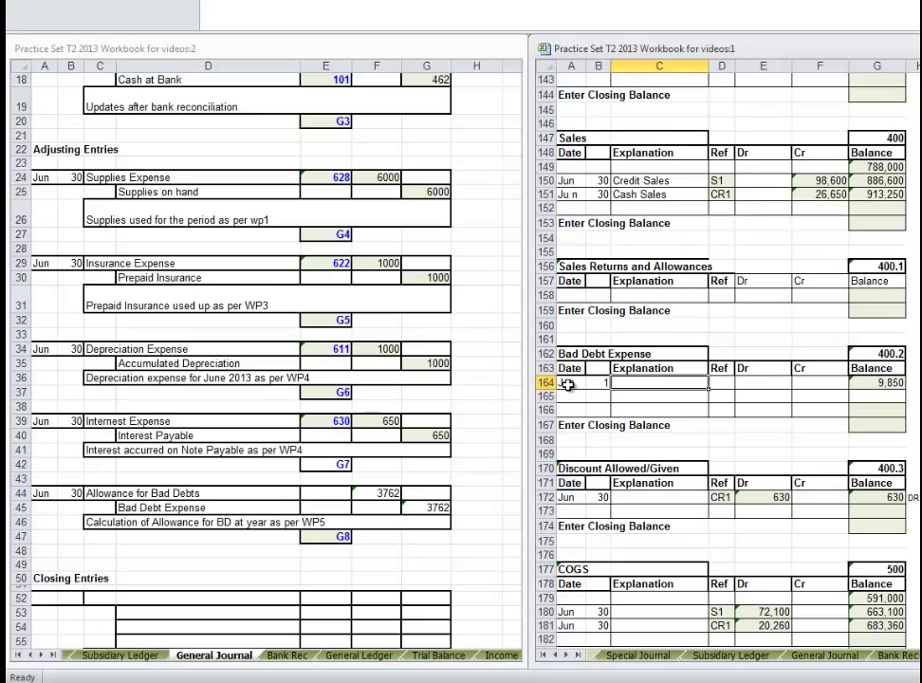
pyautogui.write('OB')
# Start the adjustment line in row 165 of the Bad Debt Expense account with the date Jun 30 and the explanation Adjustment
pyautogui.click(572, 396)
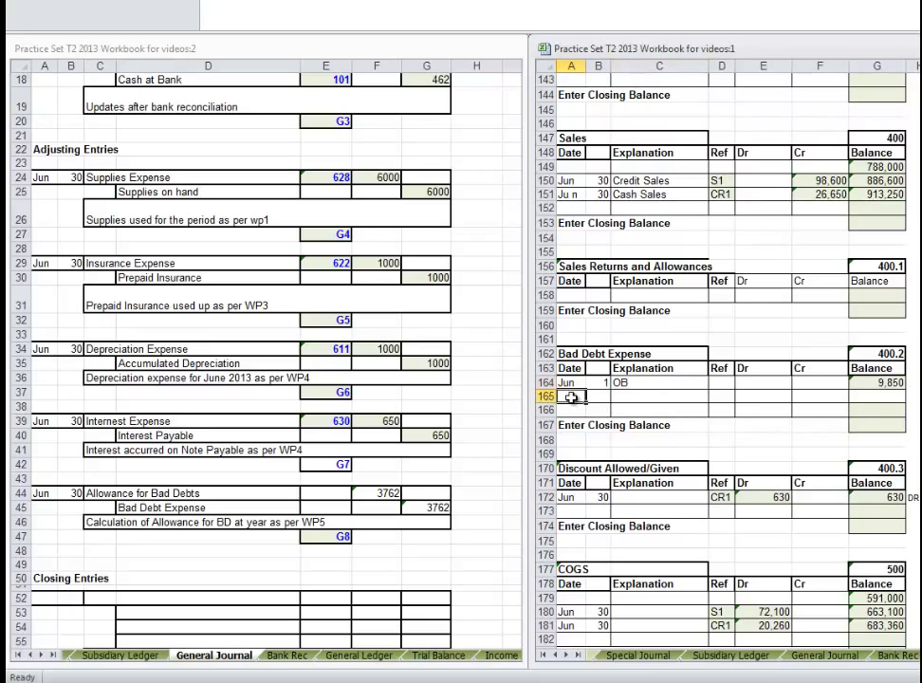
pyautogui.write('Jun')
pyautogui.press('Tab')
pyautogui.write('30')
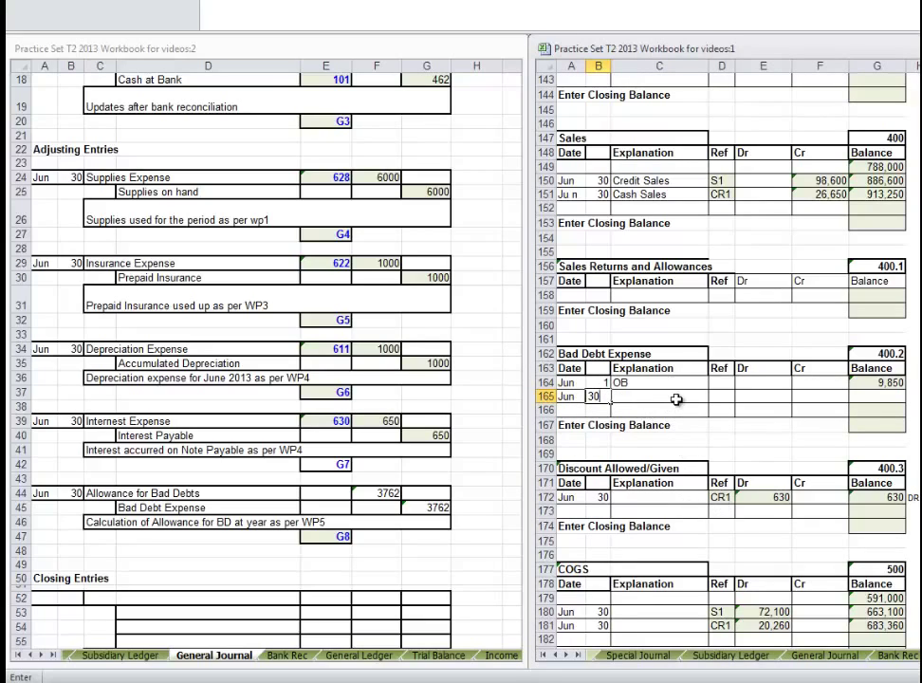
pyautogui.press('Tab')
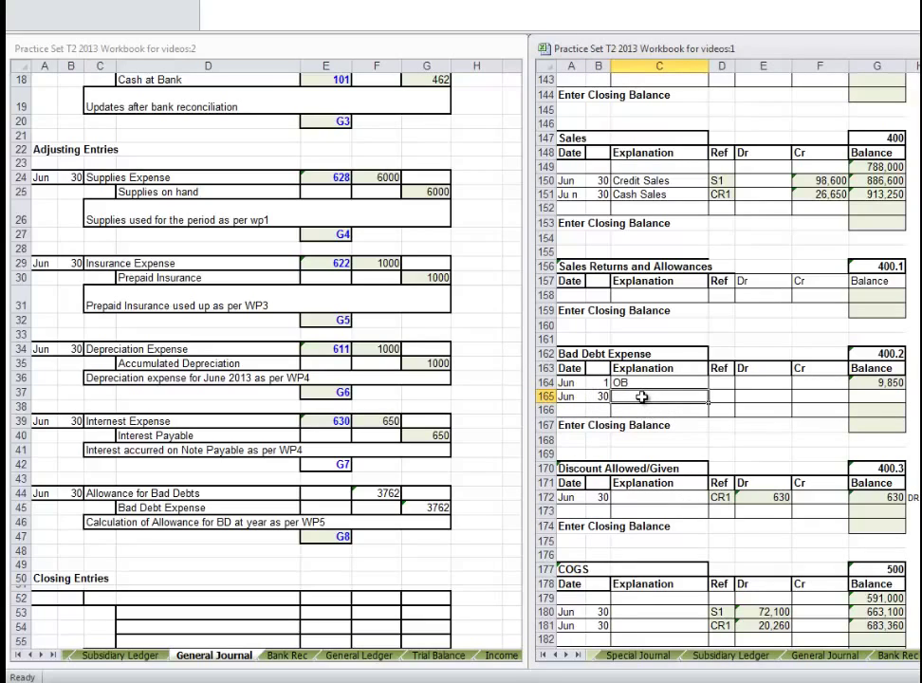
pyautogui.write('Adjustment')
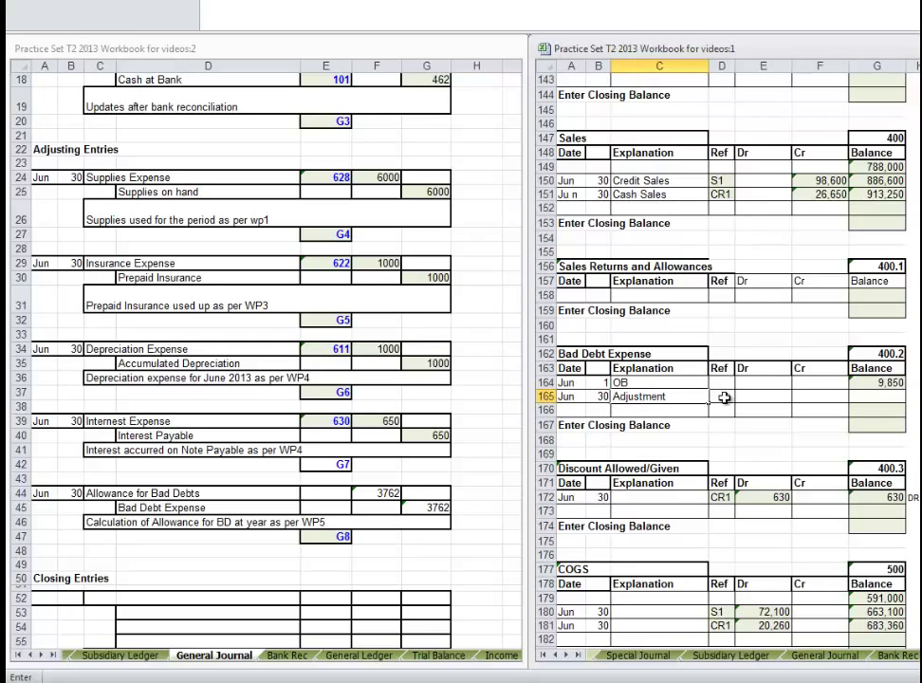
# Link the Bad Debt Expense Ref in D165 to ='General Journal'!E47
pyautogui.click(720, 395)
pyautogui.write('=')
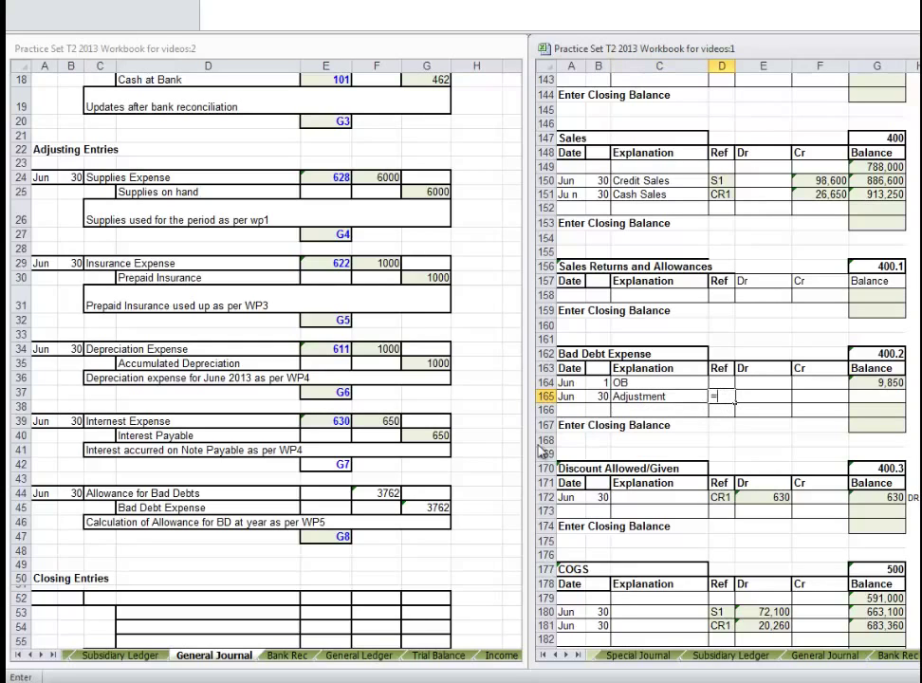
pyautogui.click(333, 537)
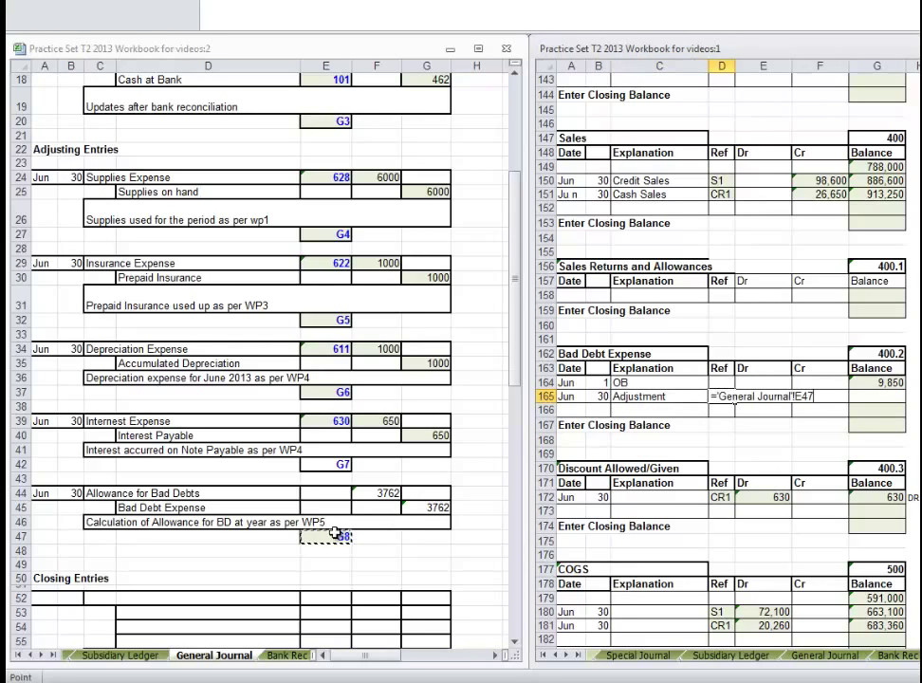
pyautogui.press('Return')
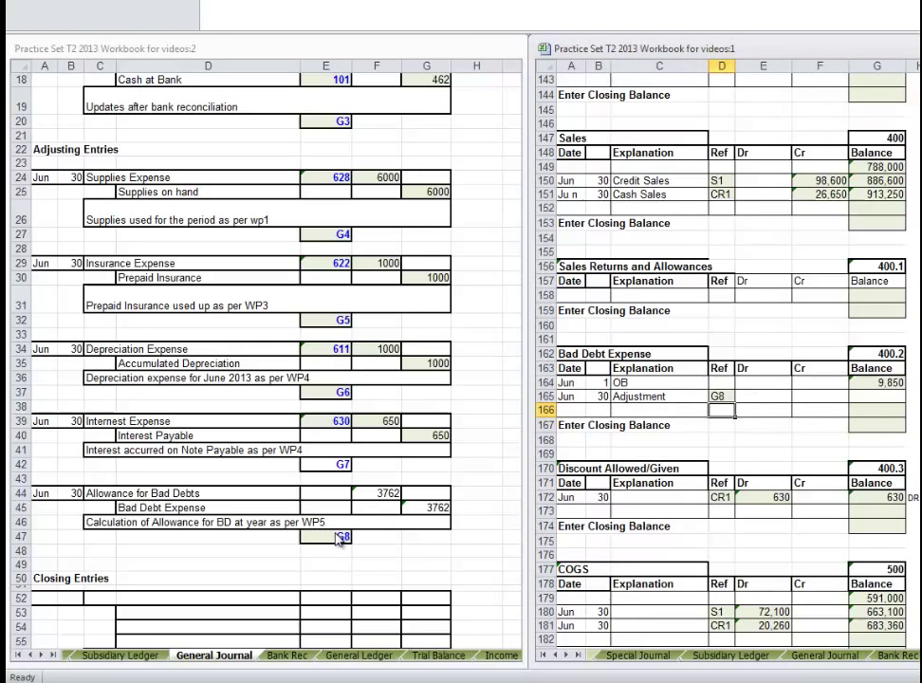
# Link the Bad Debt Expense credit in F165 to ='General Journal'!G45
pyautogui.click(774, 398)
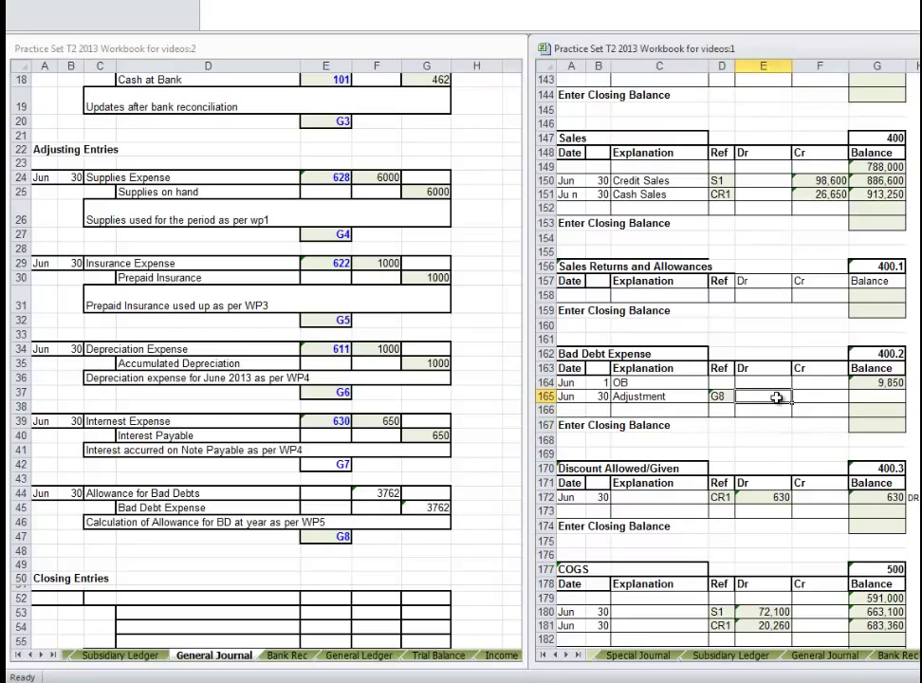
pyautogui.click(822, 398)
pyautogui.write('=')
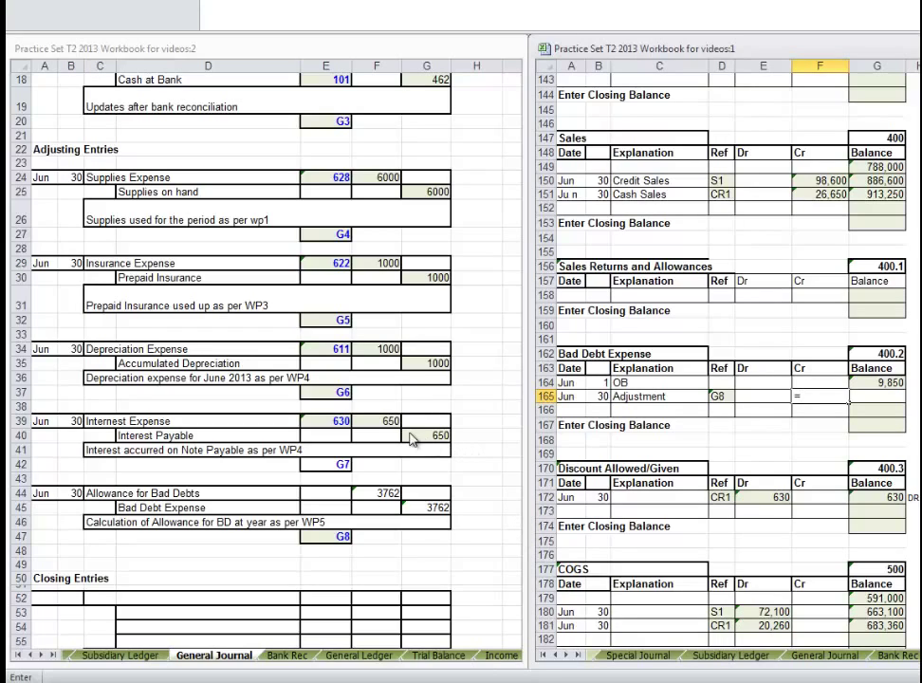
pyautogui.click(425, 507)
pyautogui.click(427, 508)
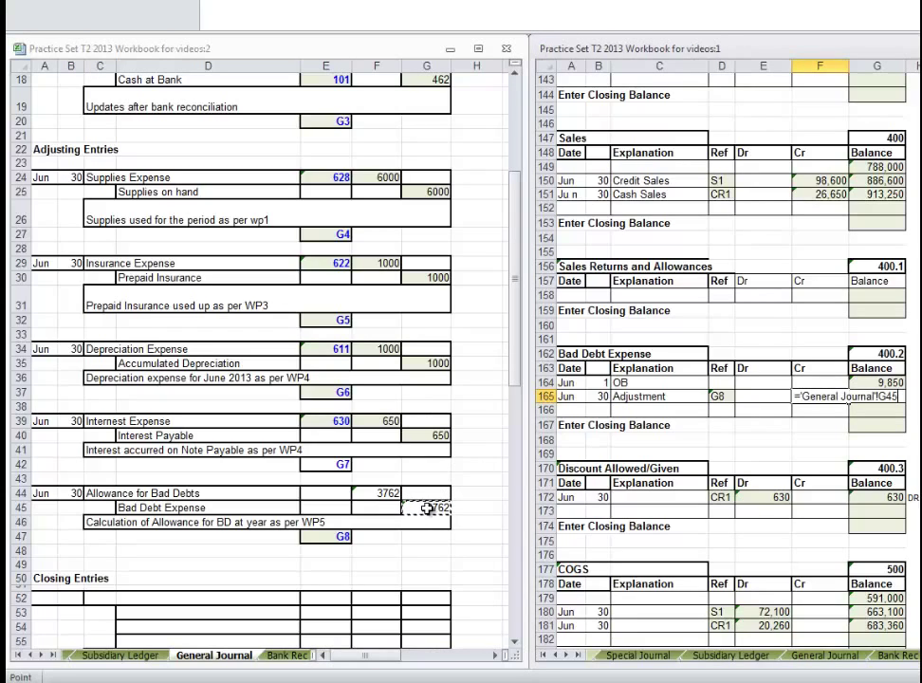
pyautogui.press('Return')
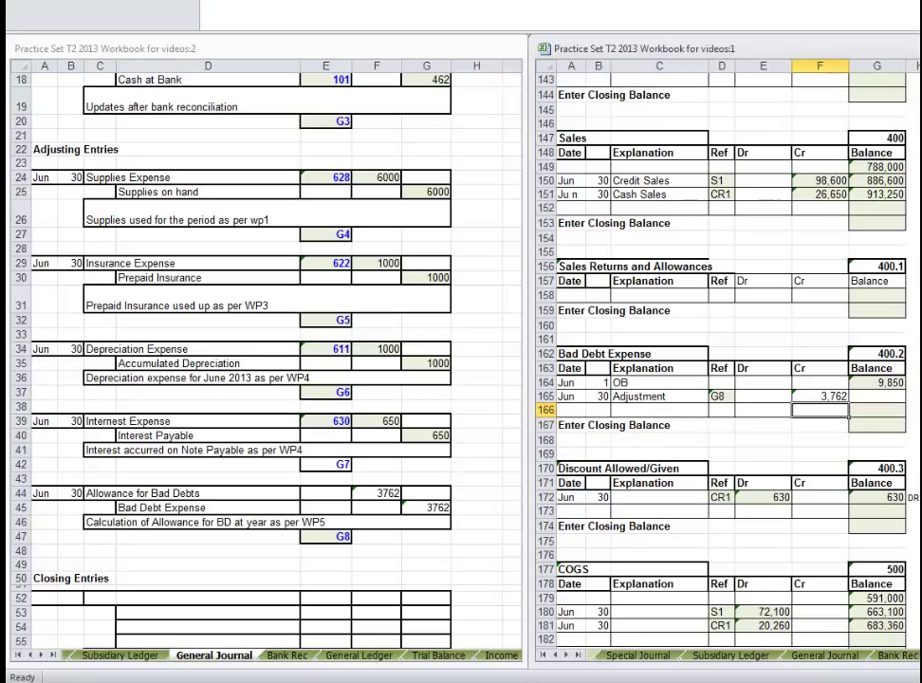
# On the Trial Balance worksheet, unhide the columns between C and O and check the Bad Debt Expense amount in D28
pyautogui.hotkey('ctrl', 'pagedown')
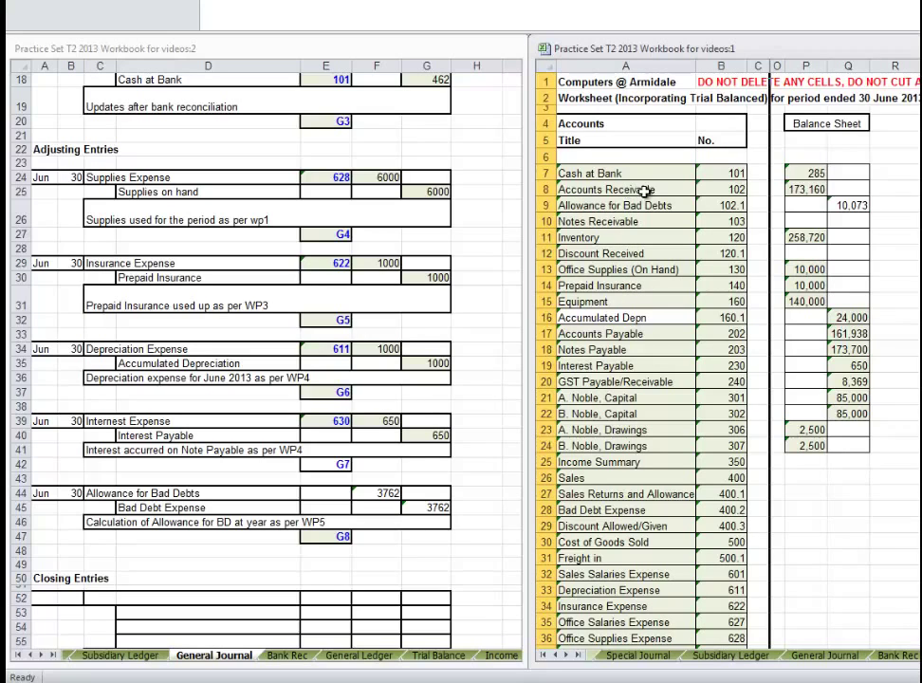
pyautogui.scroll(-4, 648, 201)
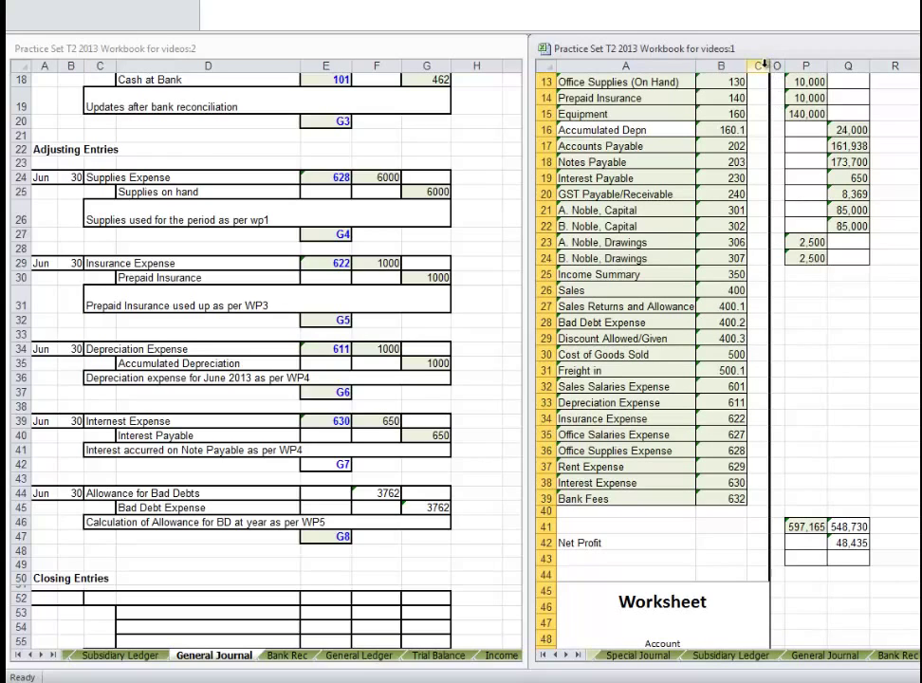
pyautogui.moveTo(760, 64); pyautogui.dragTo(774, 64)
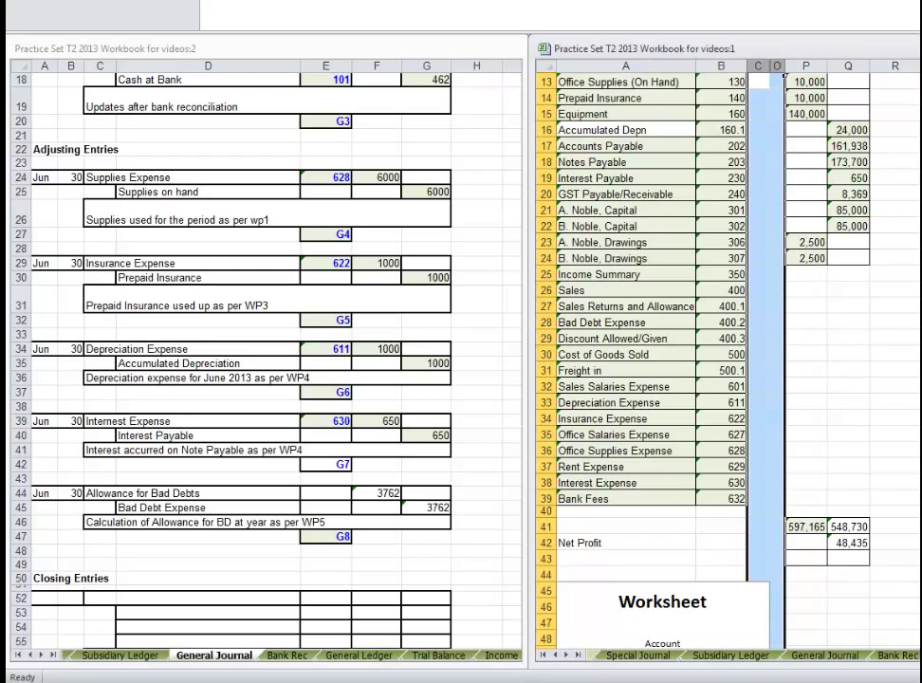
pyautogui.hotkey('ctrl', 'shift', '0')
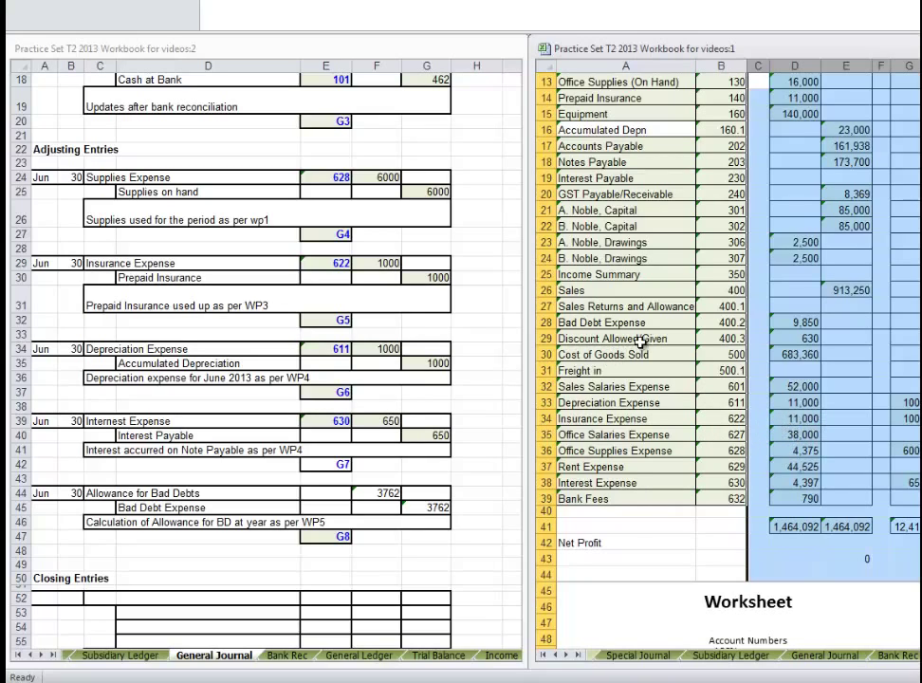
pyautogui.click(799, 323)
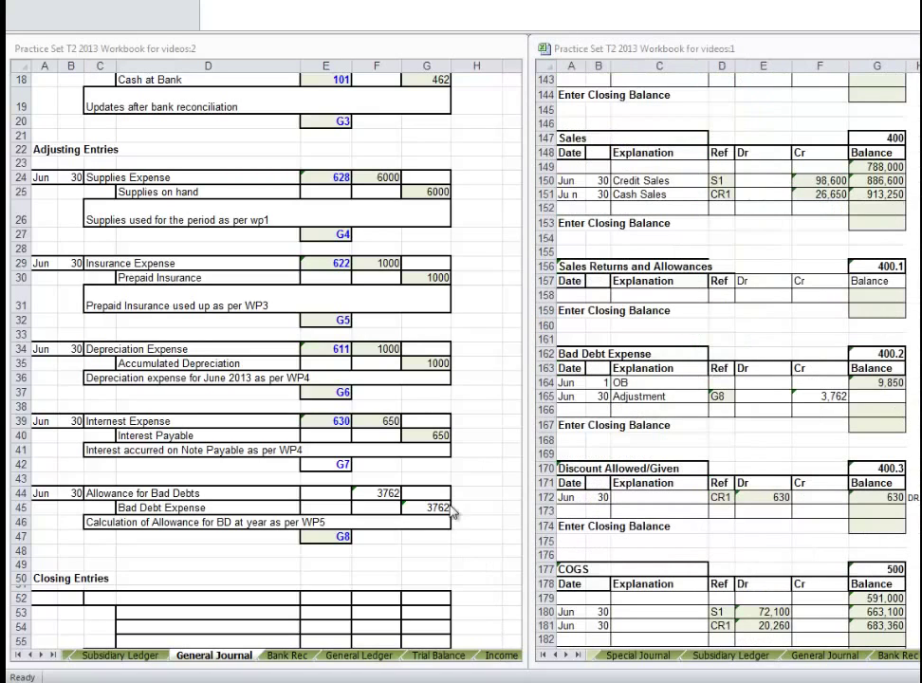
# Link the Bad Debt Expense account reference in E45 of the General Journal to the ledger account number in ='General Ledger'!G162
pyautogui.click(326, 509)
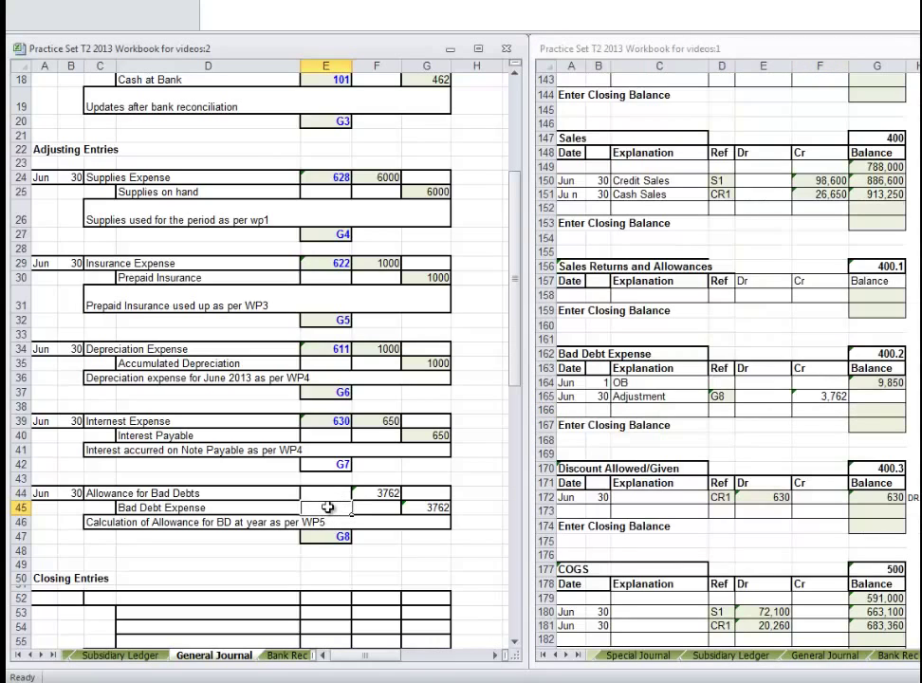
pyautogui.write('=')
pyautogui.click(882, 354)
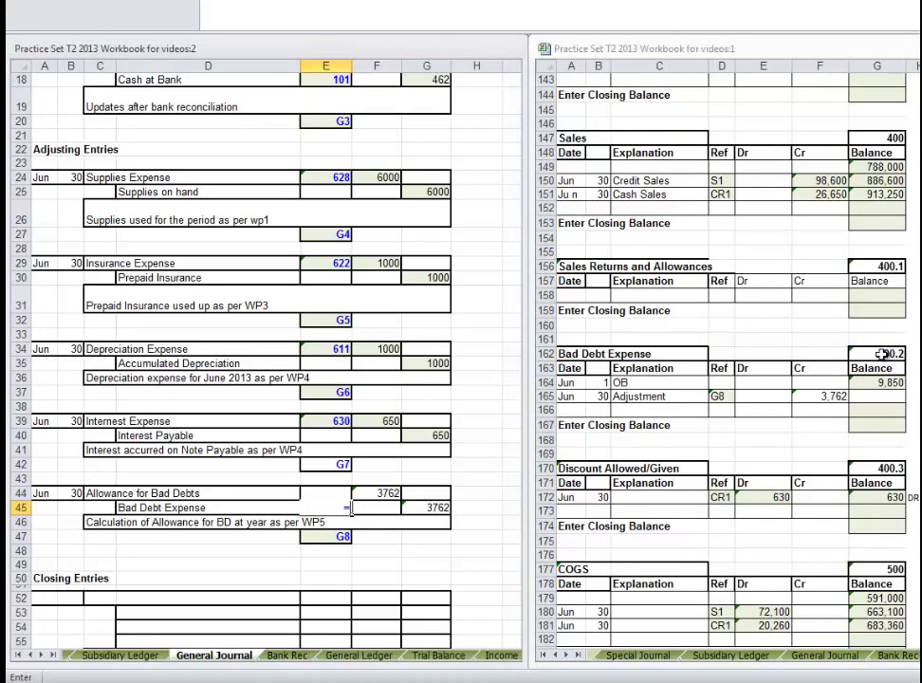
pyautogui.press('Return')
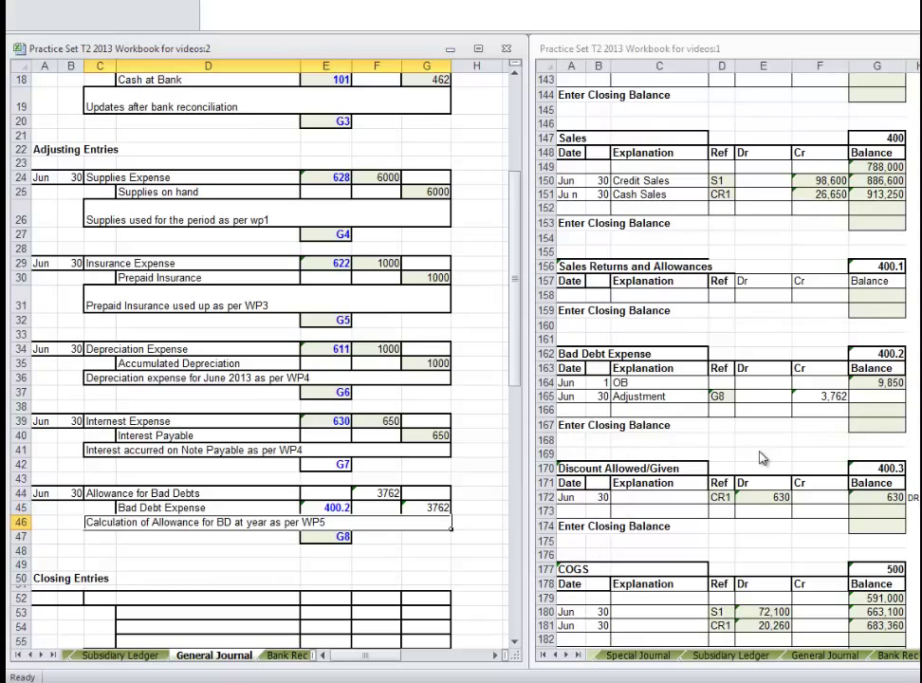
# Start the adjustment line in row 50 of the Office Supplies (On Hand) account with the date Jun 30 and the explanation Adjustment
pyautogui.click(821, 410)
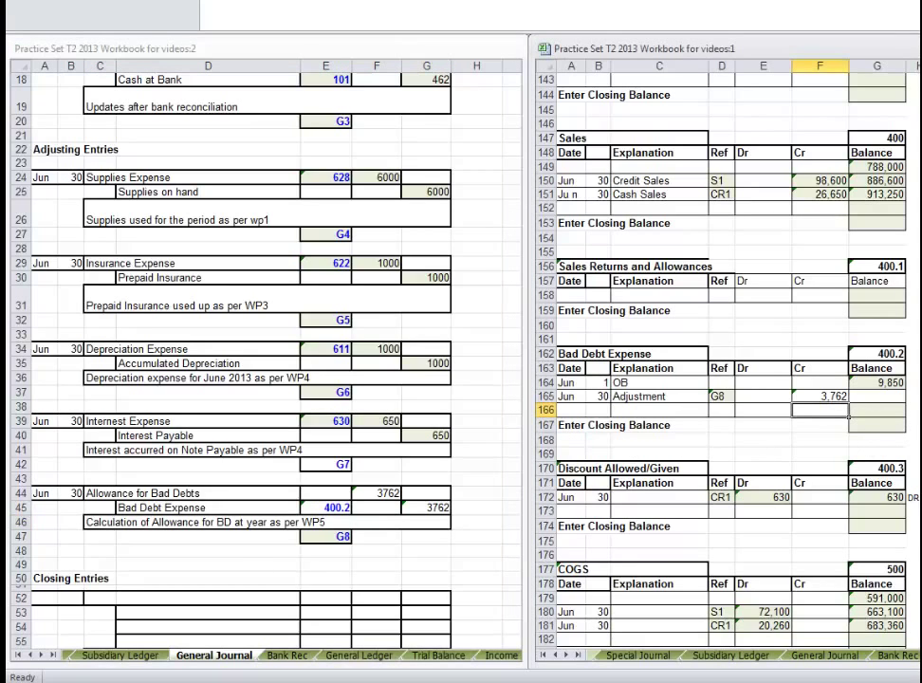
pyautogui.scroll(20, 722, 360)
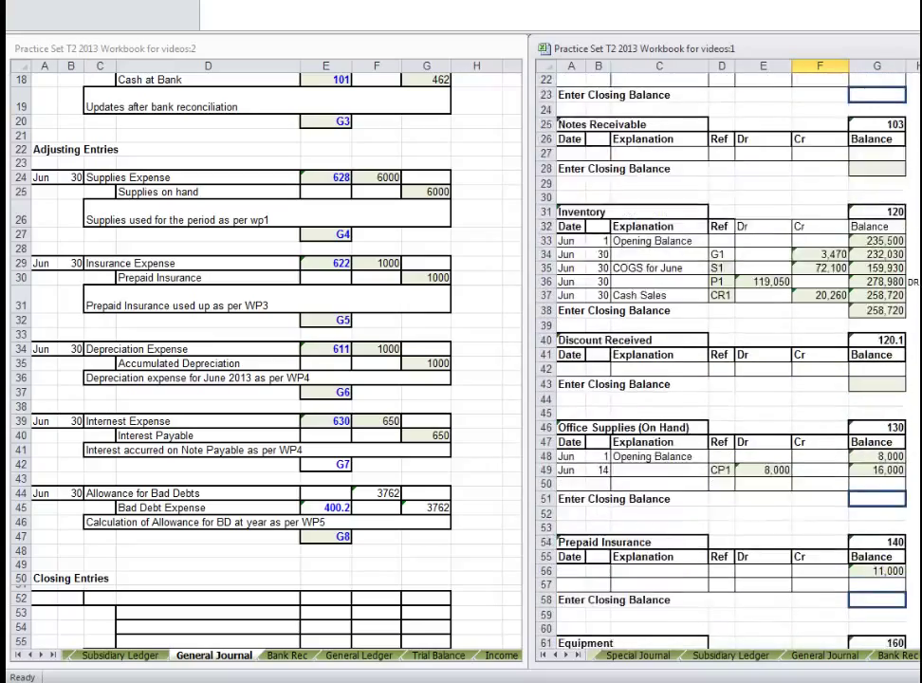
pyautogui.click(877, 395)
pyautogui.scroll(-7, 726, 361)
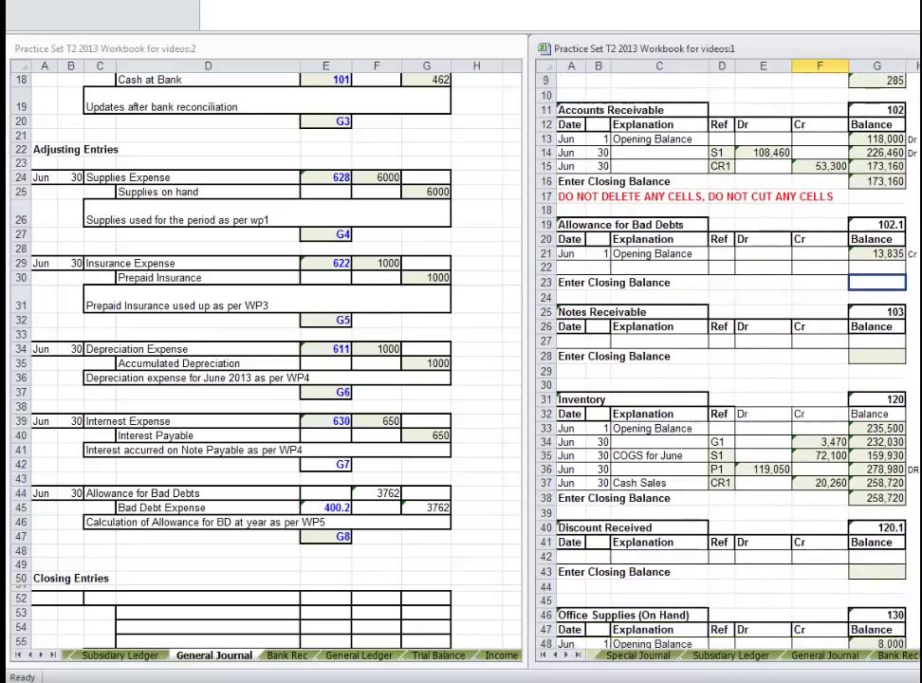
pyautogui.scroll(-1, 725, 361)
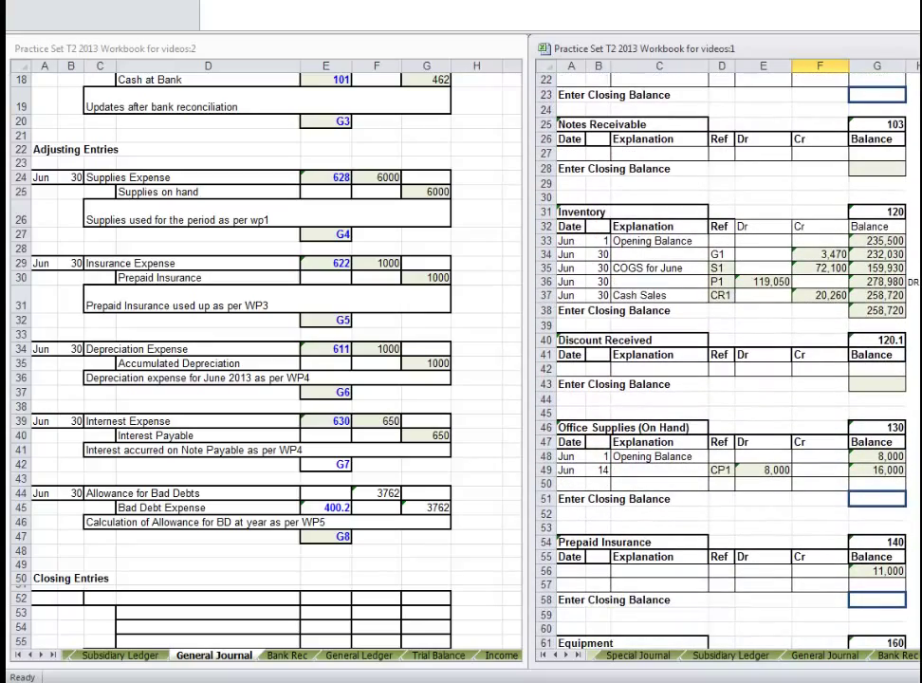
pyautogui.scroll(-5, 726, 361)
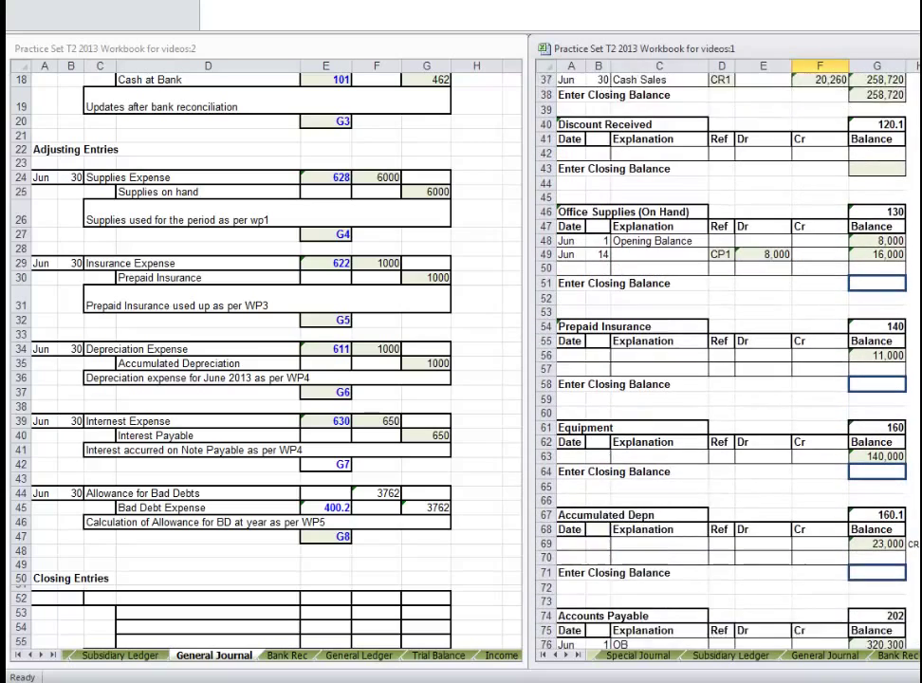
pyautogui.scroll(-1, 726, 360)
pyautogui.click(572, 238)
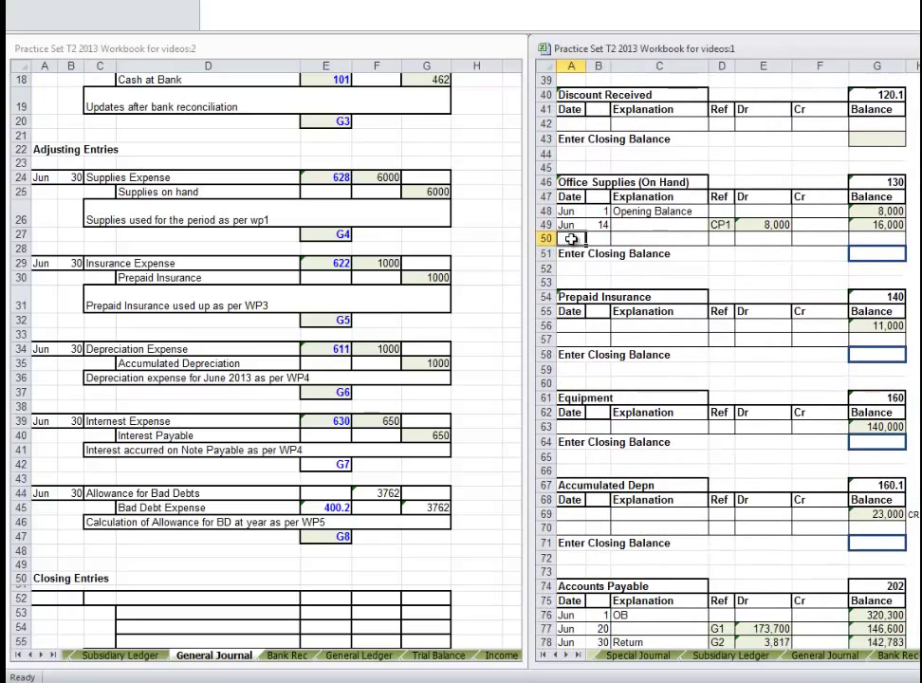
pyautogui.write('Jun')
pyautogui.press('Tab')
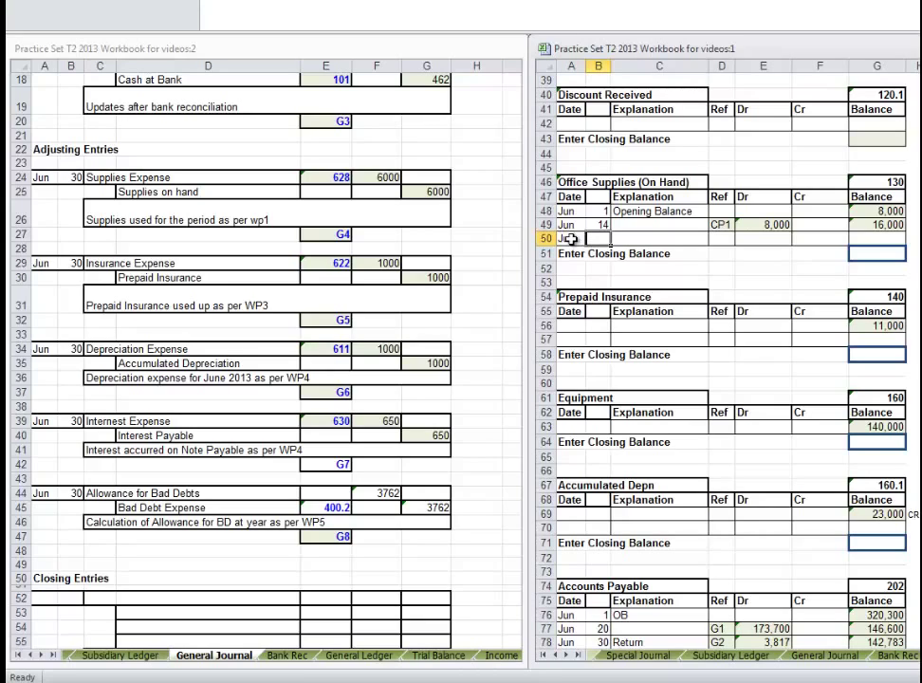
pyautogui.write('1')
pyautogui.write('0')
pyautogui.press('Tab')
pyautogui.write('Ad')
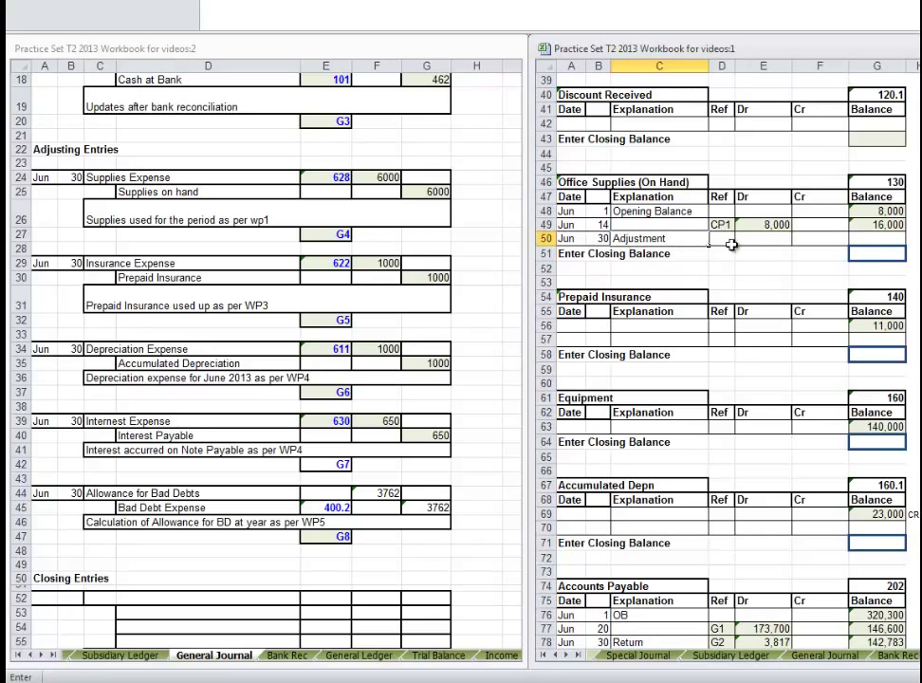
# Link the Office Supplies adjustment Ref in D50 to ='General Journal'!E27
pyautogui.press('Tab')
pyautogui.write('=')
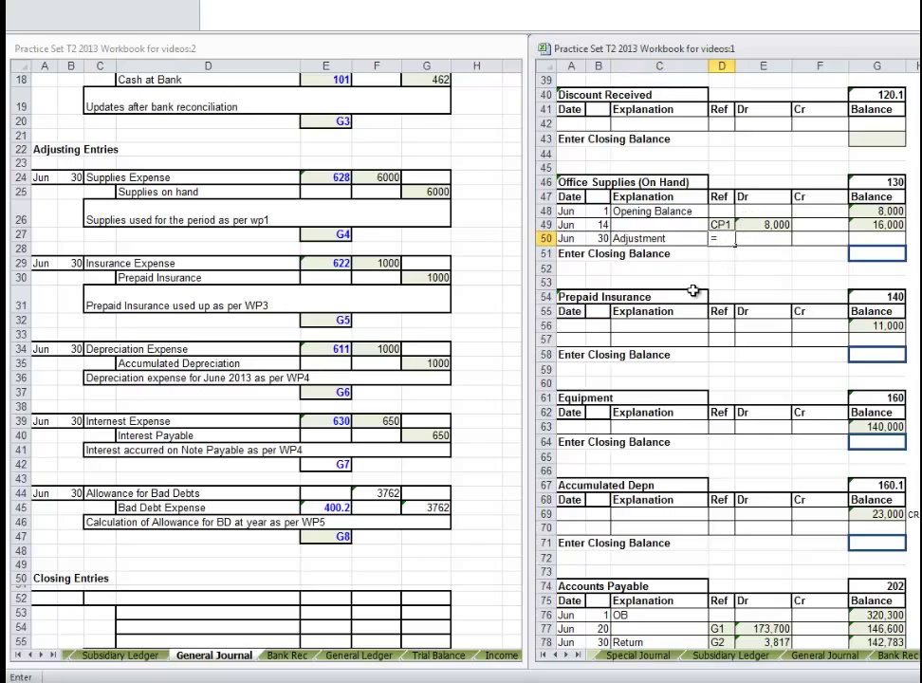
pyautogui.click(337, 234)
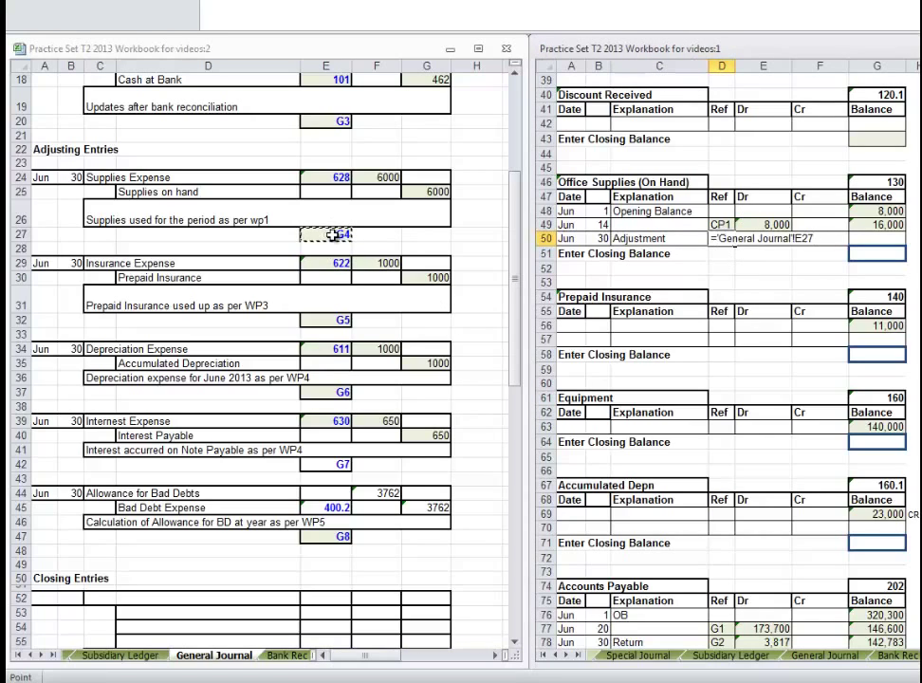
pyautogui.press('Return')
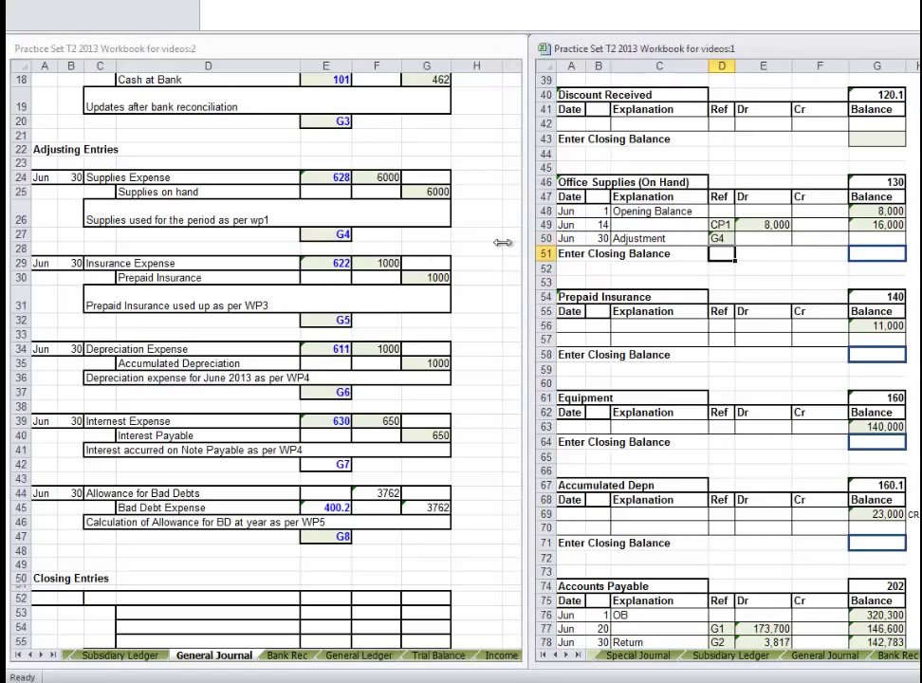
# Link the Office Supplies adjustment credit in F50 to ='General Journal'!G25
pyautogui.click(816, 239)
pyautogui.write('=')
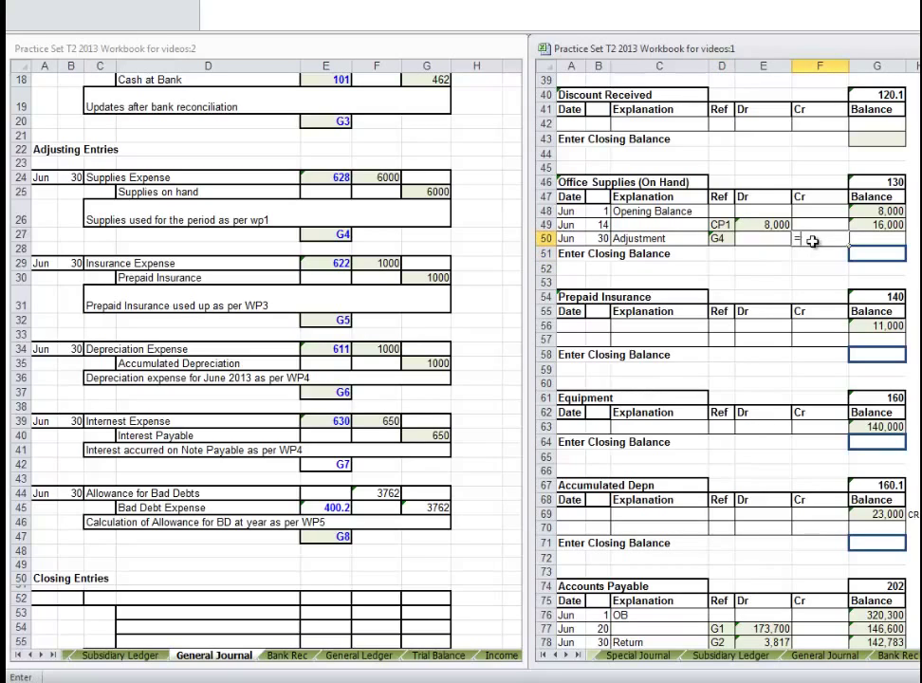
pyautogui.click(432, 193)
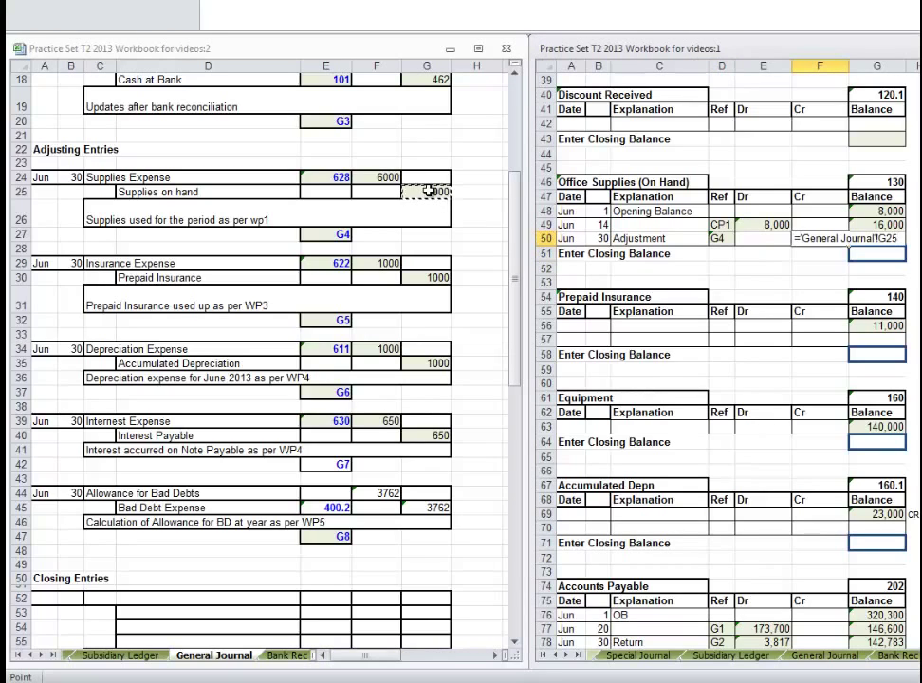
pyautogui.press('Return')
# Calculate the Office Supplies running balance in G50 with the formula =G49+E50-F50
pyautogui.moveTo(887, 225)
pyautogui.mouseDown()
pyautogui.moveTo(897, 222)
pyautogui.moveTo(887, 236)
pyautogui.mouseUp()
pyautogui.hotkey('ctrl', 'd')
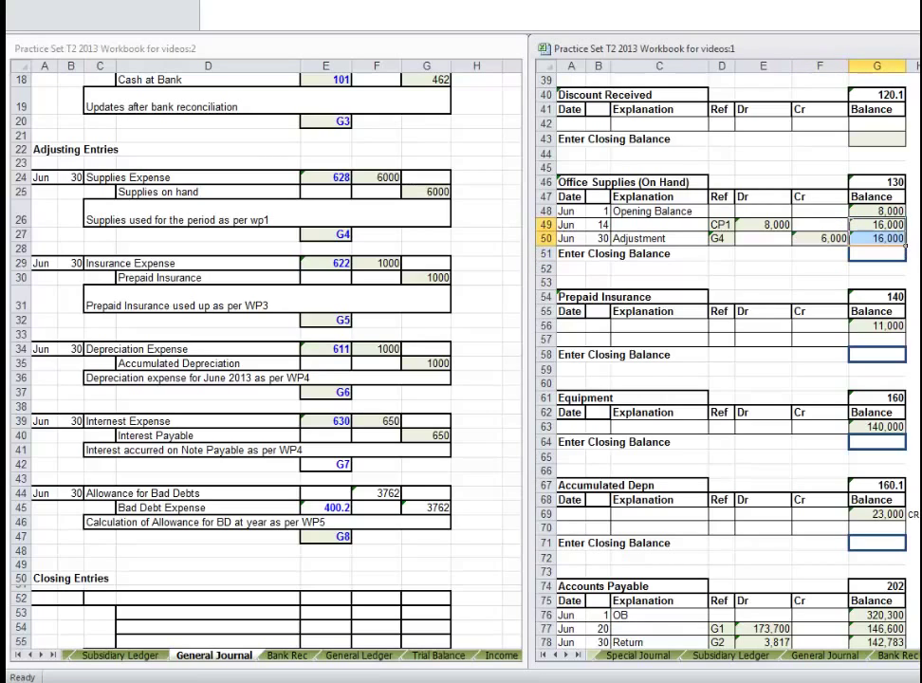
pyautogui.click(889, 238)
pyautogui.write('=')
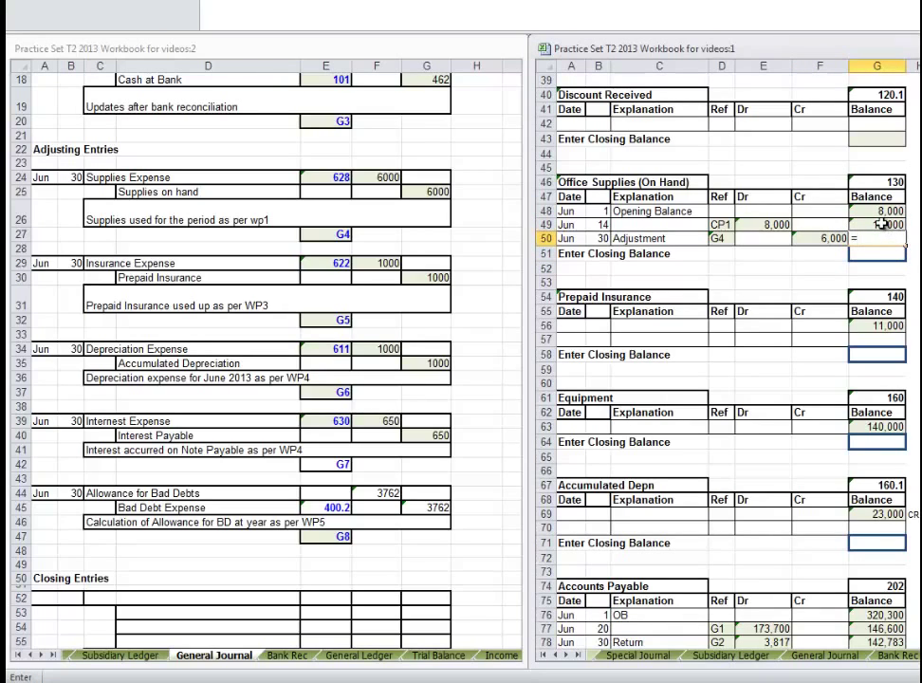
pyautogui.click(880, 224)
pyautogui.write('+')
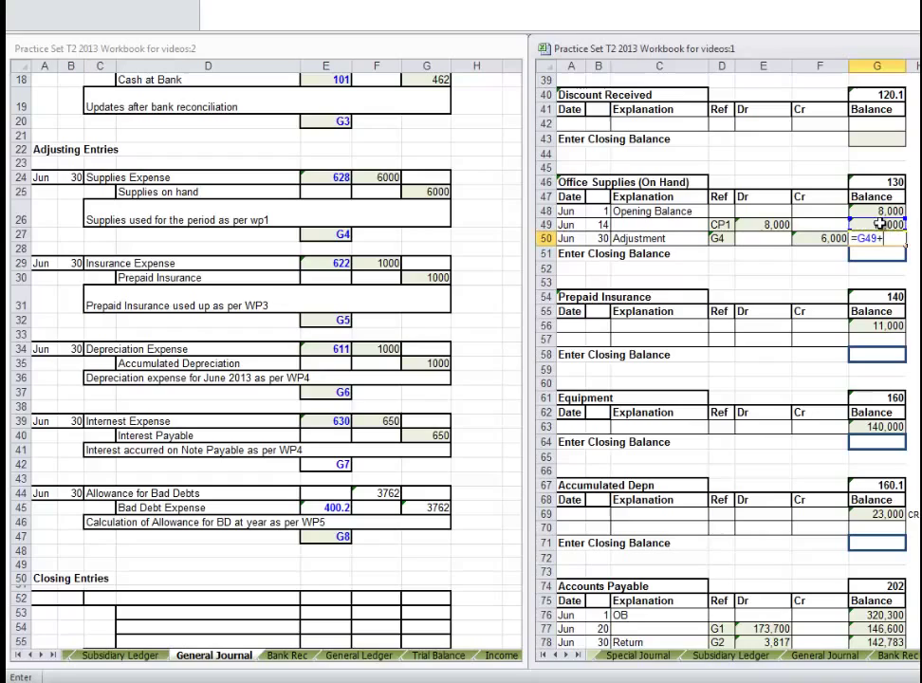
pyautogui.click(774, 241)
pyautogui.write('-')
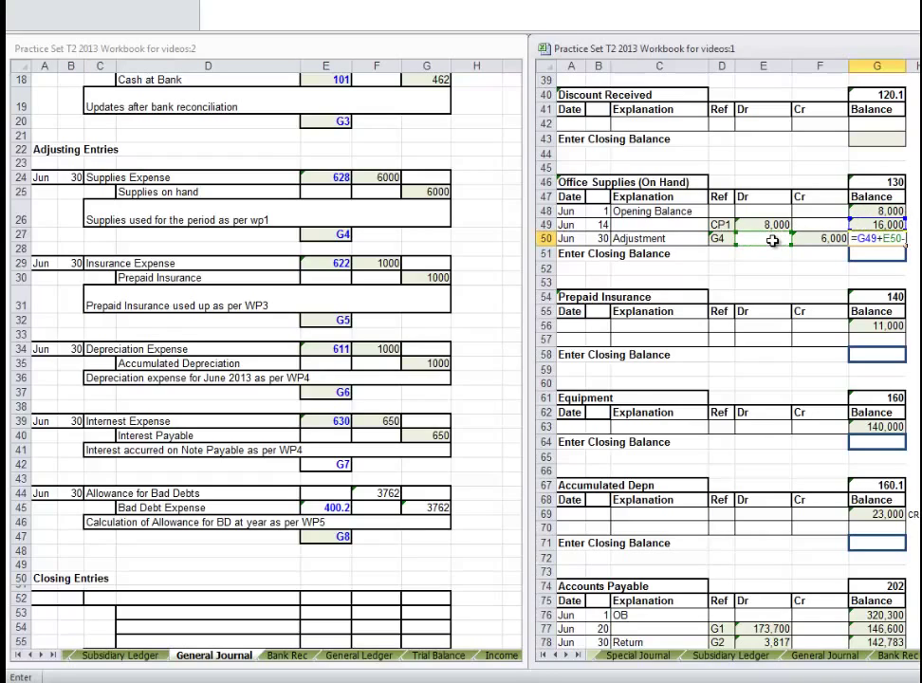
pyautogui.click(824, 238)
pyautogui.press('Return')
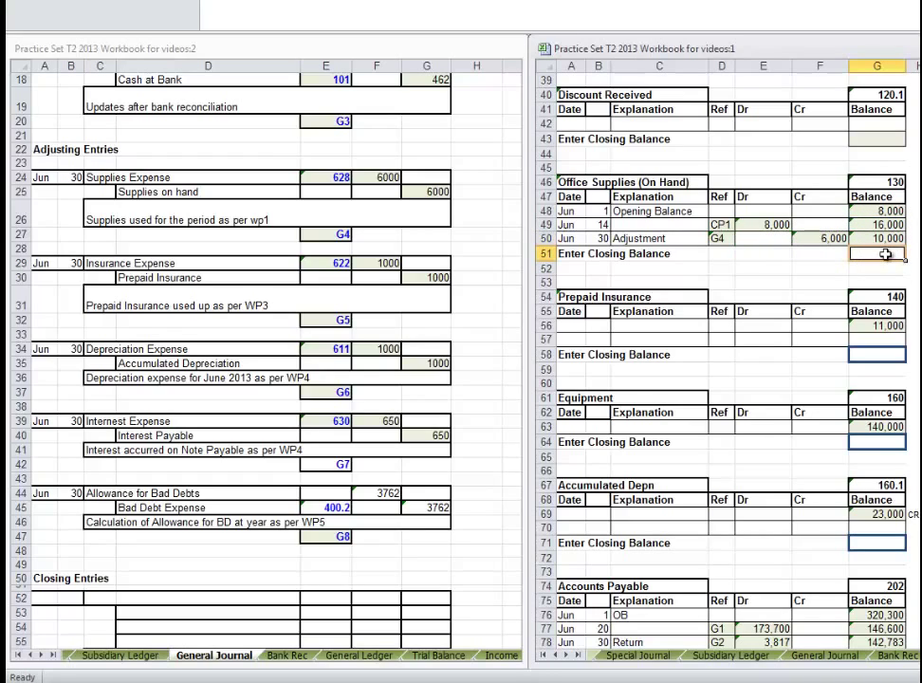
# Set the Office Supplies closing balance in G51 to =G50
pyautogui.write('=')
pyautogui.click(880, 238)
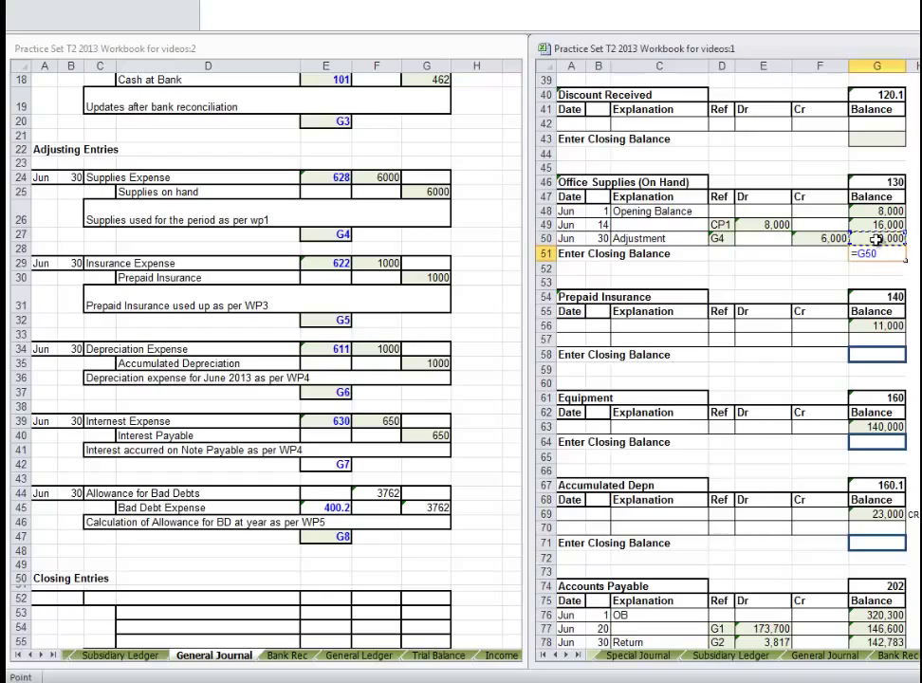
pyautogui.press('Return')
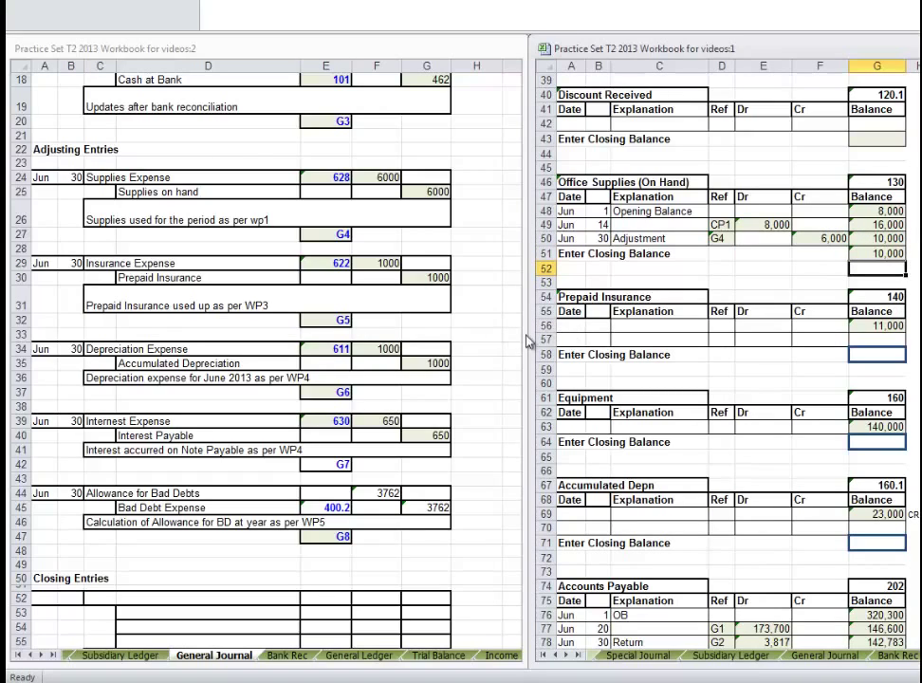
# Link the Supplies on hand account reference in E25 of the General Journal to ='General Ledger'!G46
pyautogui.click(328, 196)
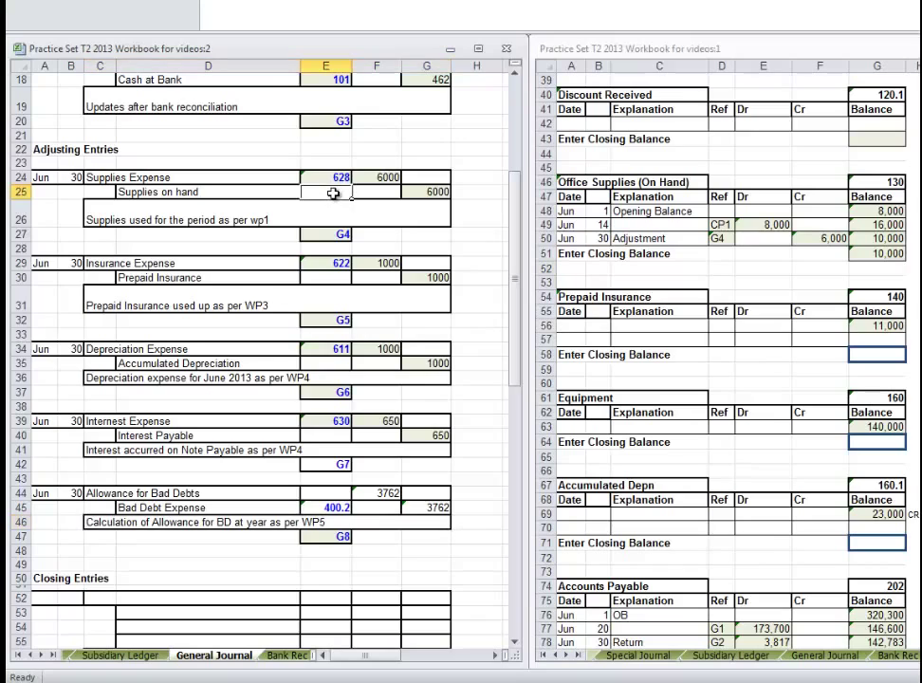
pyautogui.write('=')
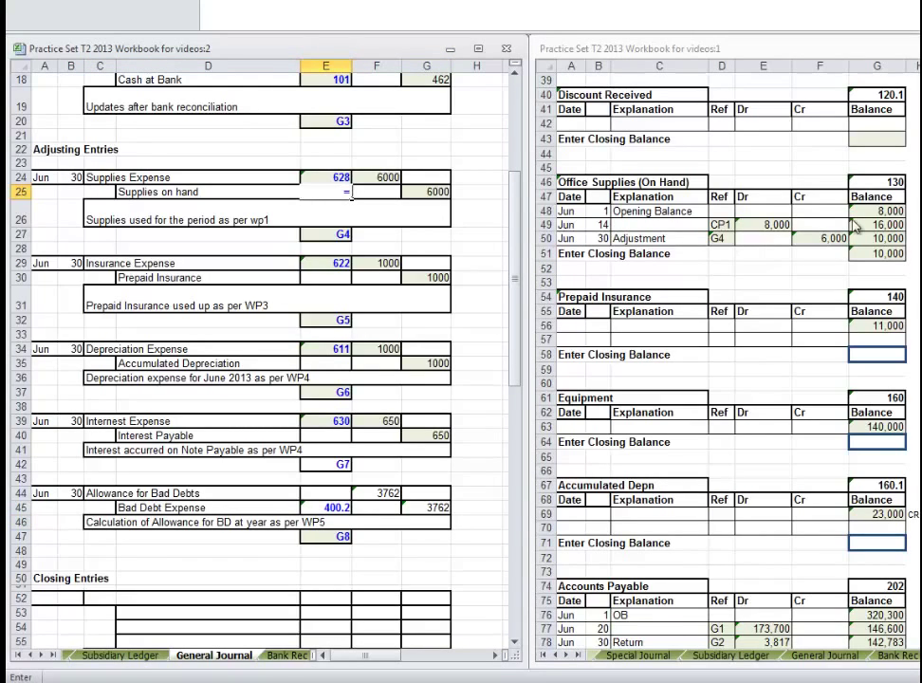
pyautogui.click(878, 180)
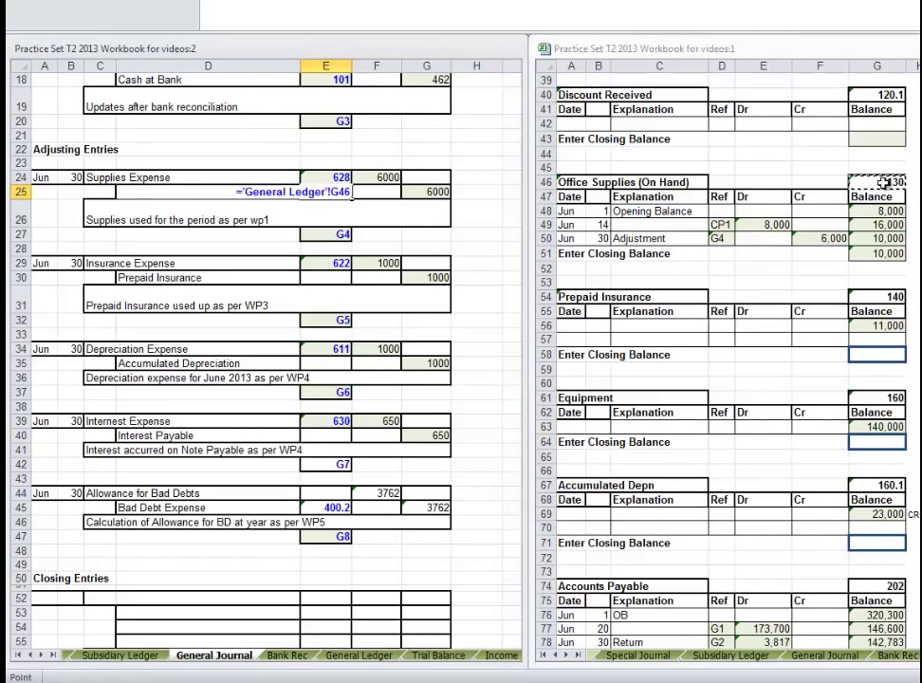
pyautogui.press('Return')
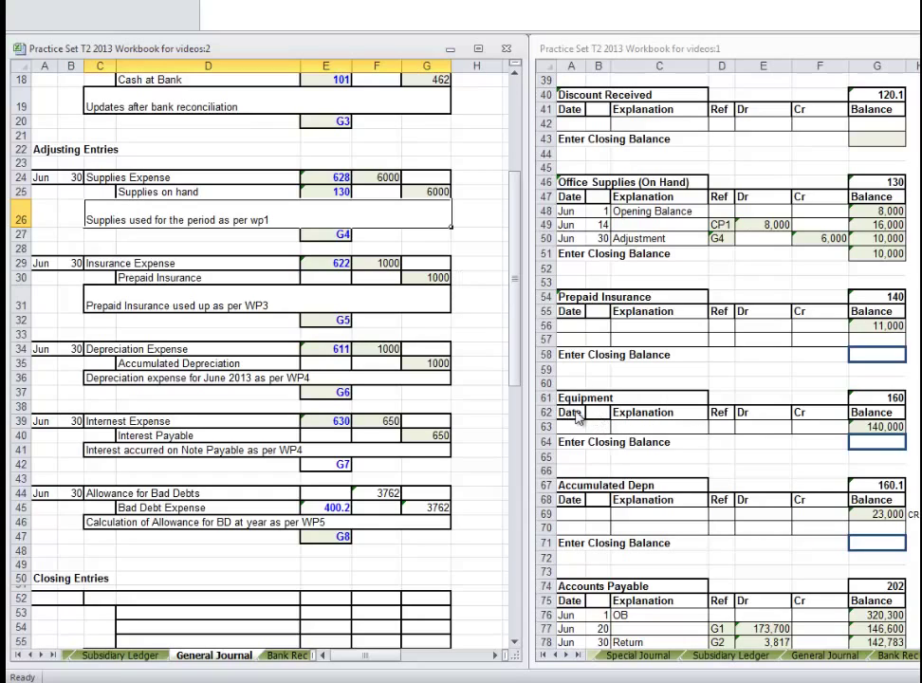
# Enter the account reference 140 for the Prepaid Insurance line in E30 of the General Journal
pyautogui.write('140')
pyautogui.press('Return')
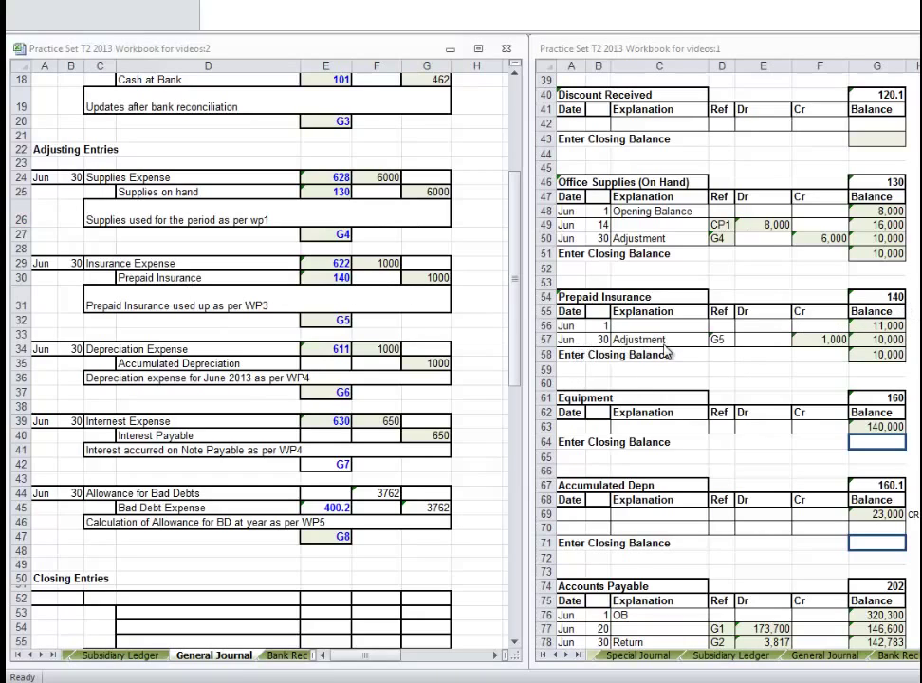
pyautogui.click(740, 349)
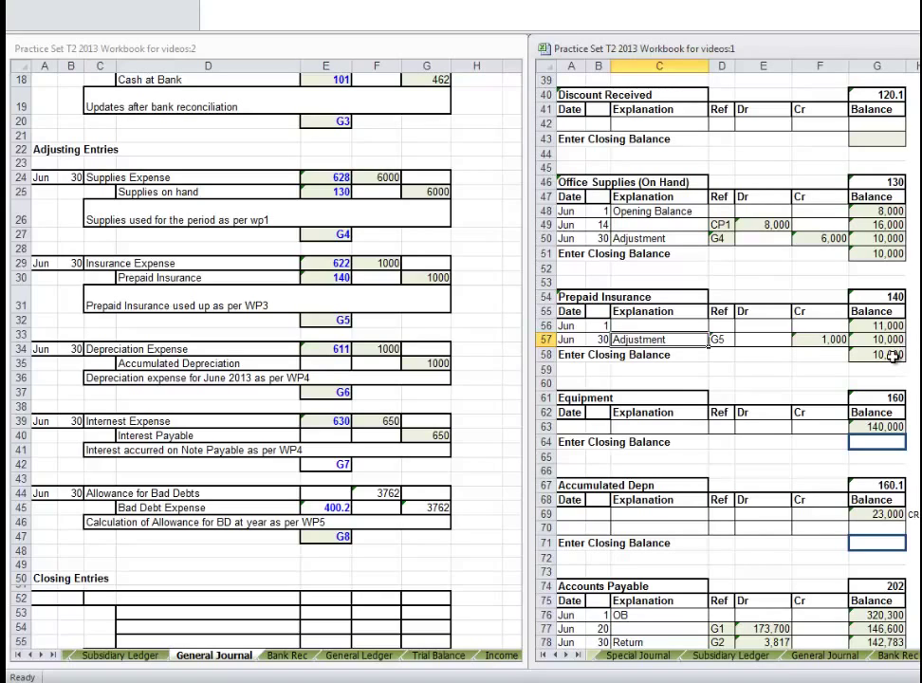
# Set the Equipment account's closing balance in G64 to =G63
pyautogui.write('=')
pyautogui.click(883, 427)
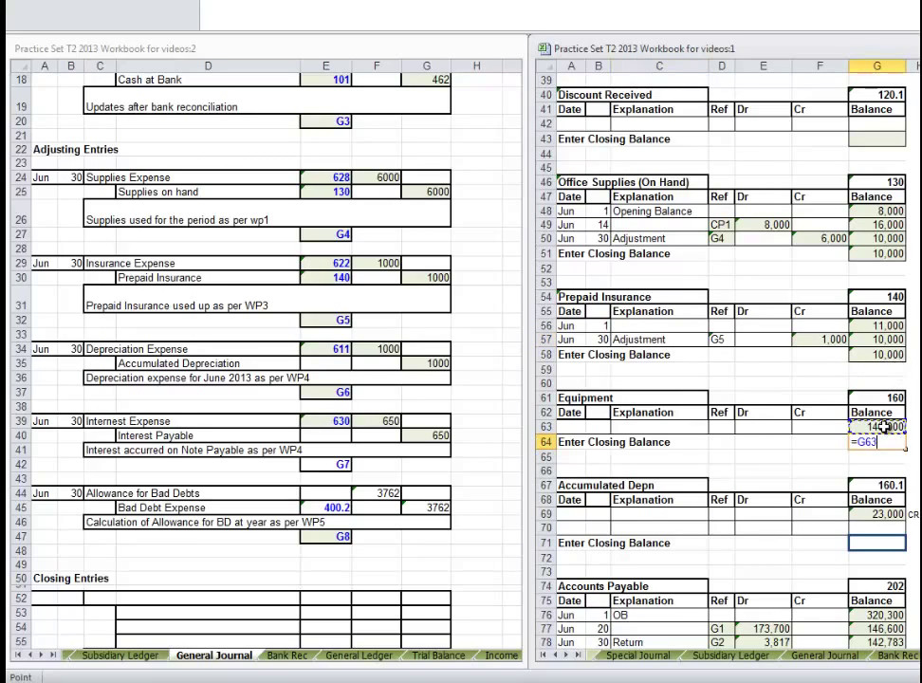
pyautogui.press('Return')
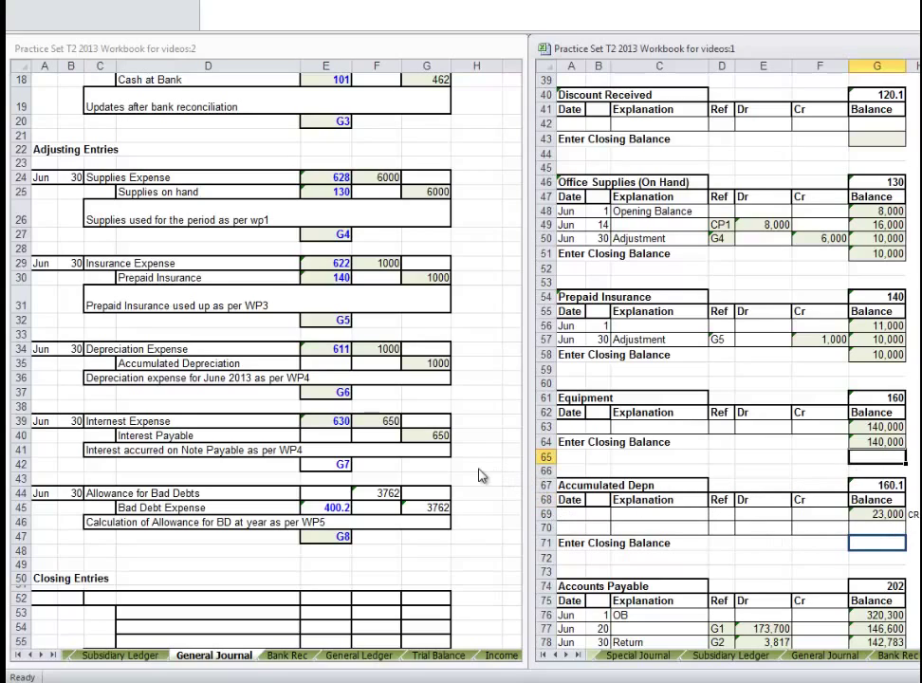
# Enter the account reference 160.1 for the Accumulated Depreciation line in E35 of the General Journal
pyautogui.click(152, 370)
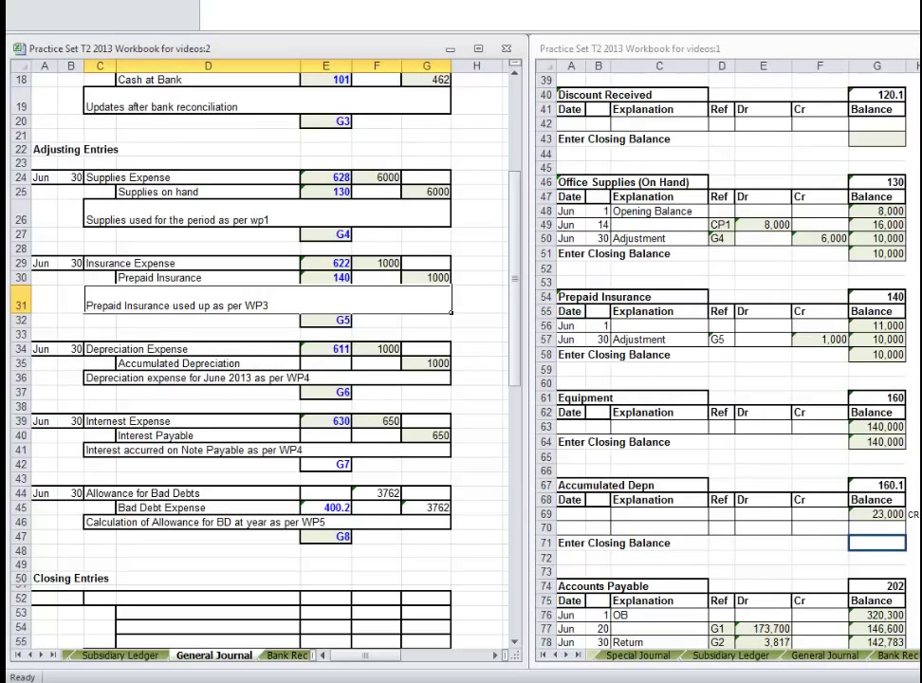
pyautogui.write('160.1')
pyautogui.press('Return')
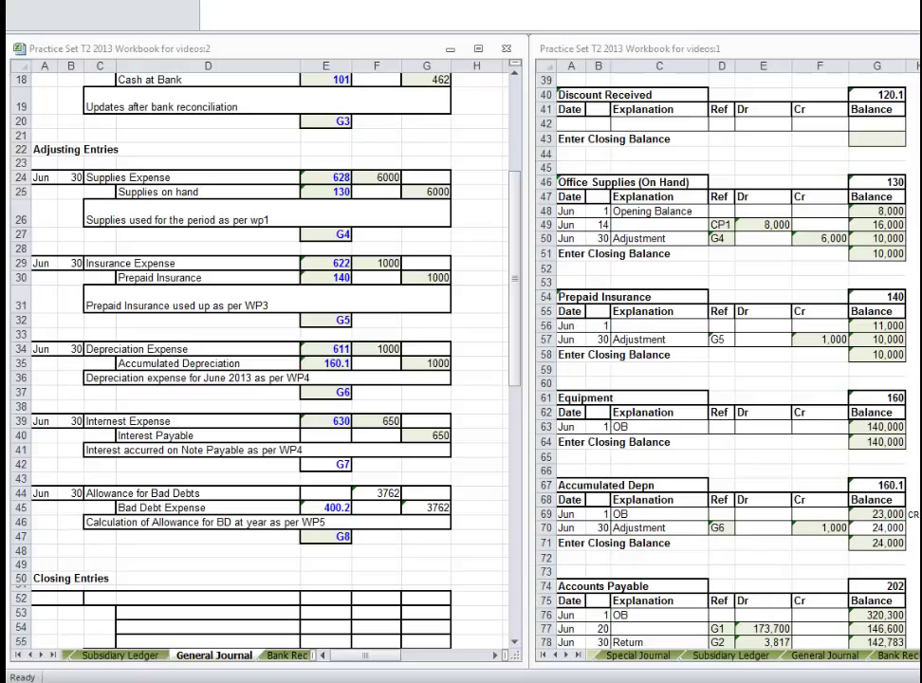
# Check the posted adjustment and the closing balance in G23 of the Allowance for Bad Debts ledger account
pyautogui.scroll(-11, 726, 379)
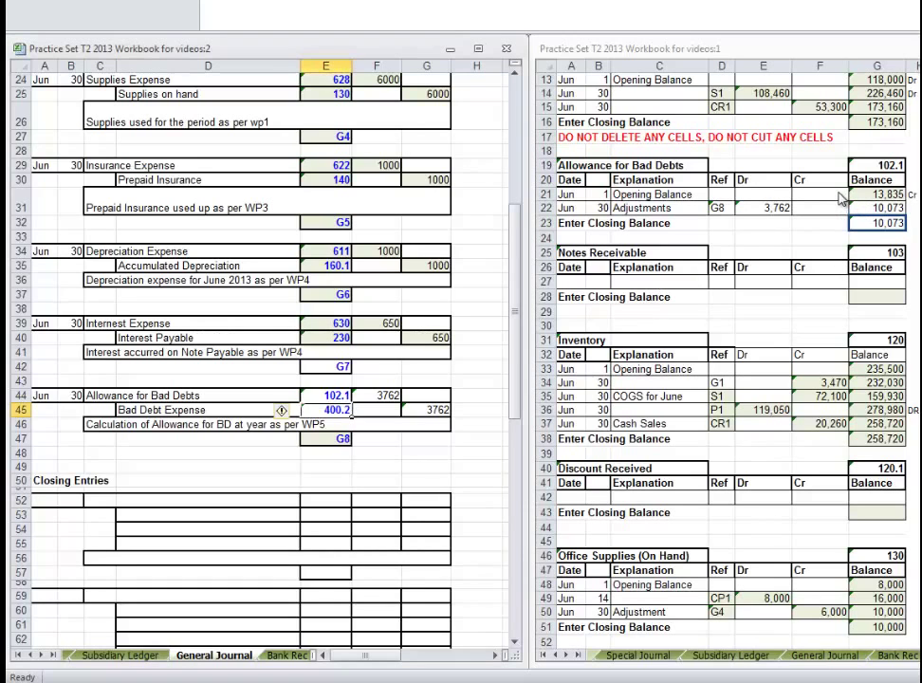
pyautogui.scroll(1, 840, 195)
pyautogui.click(887, 223)
pyautogui.scroll(2, 733, 322)
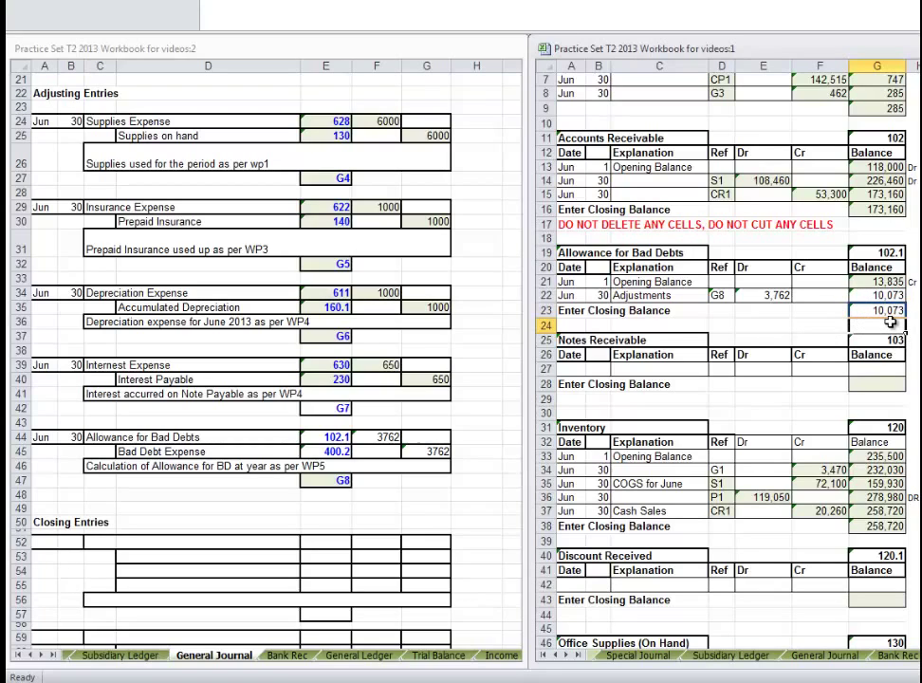
# Bring up the Trial Balance sheet and reposition the workbook window so all worksheet columns through the Balance Sheet are in view
pyautogui.click(721, 295)
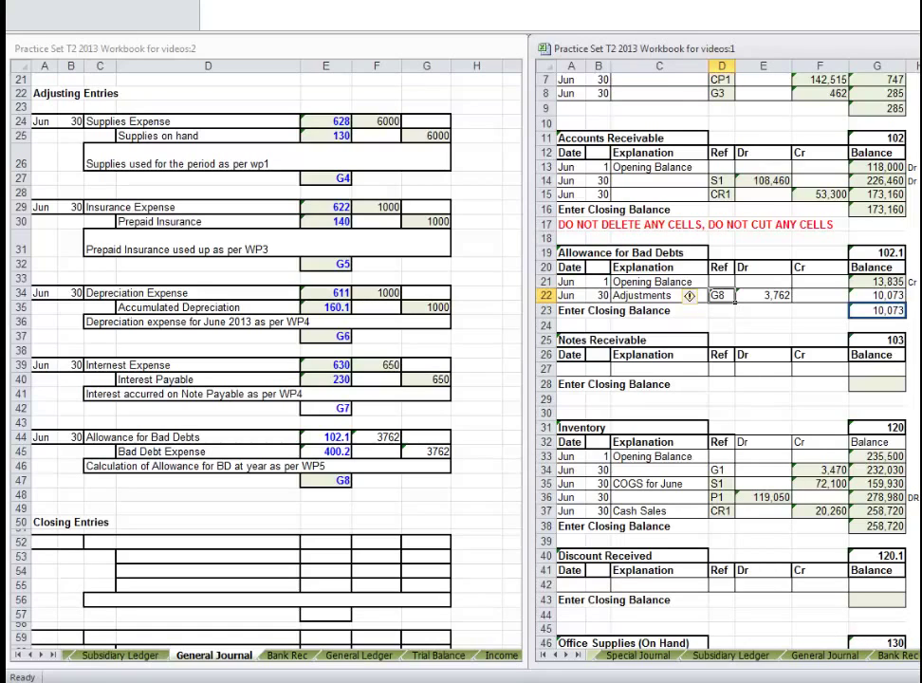
pyautogui.hotkey('ctrl', 'pagedown')
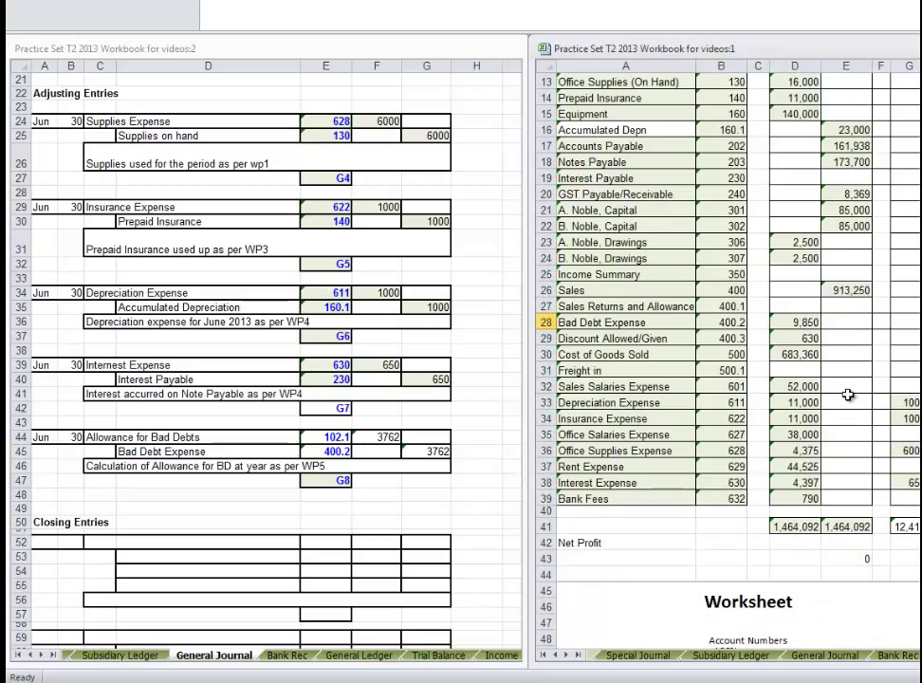
pyautogui.moveTo(763, 49); pyautogui.dragTo(261, 63)
pyautogui.scroll(4, 326, 285)
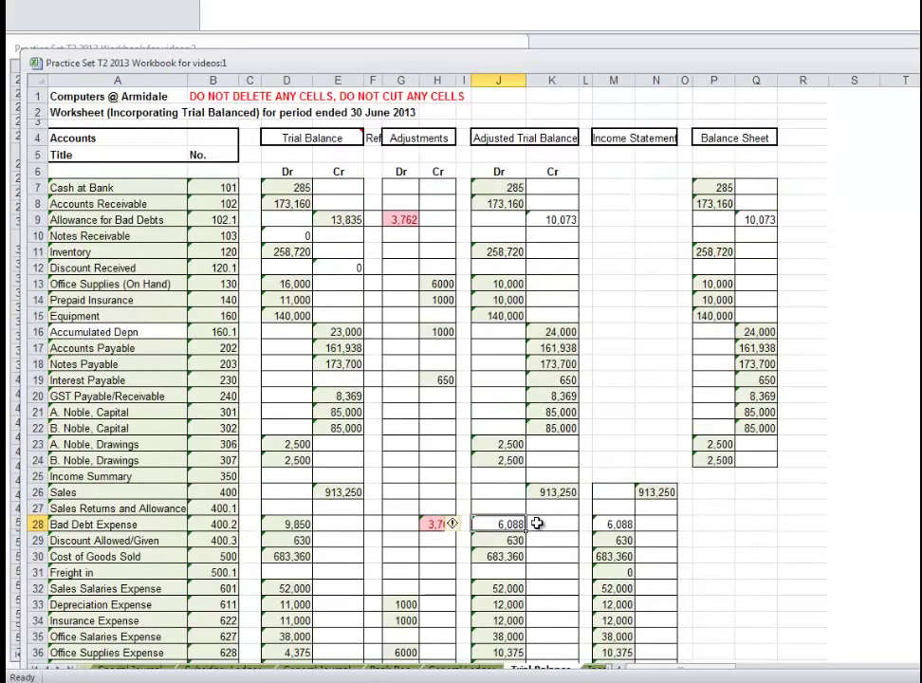
# Examine the adjustments, adjusted trial balance, income statement and balance sheet columns down to the totals and Net Profit rows
pyautogui.scroll(-1, 452, 523)
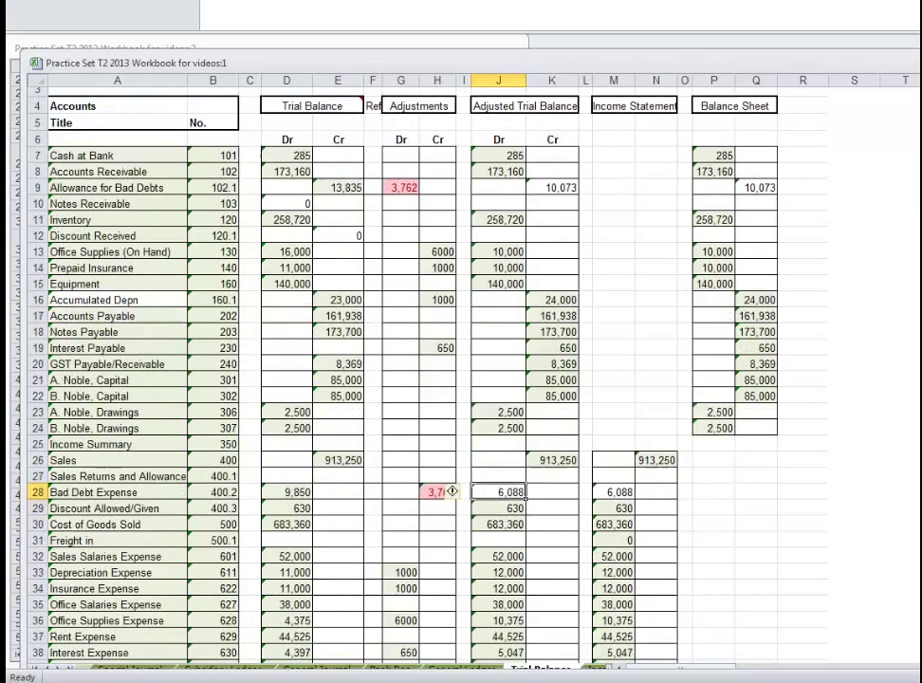
pyautogui.scroll(1, 453, 523)
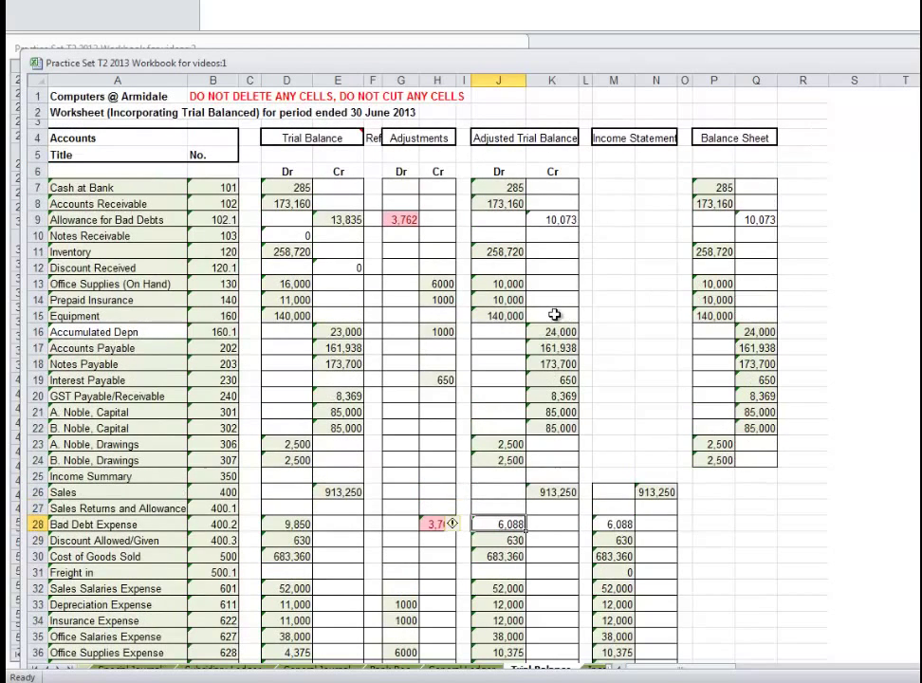
pyautogui.scroll(-4, 453, 522)
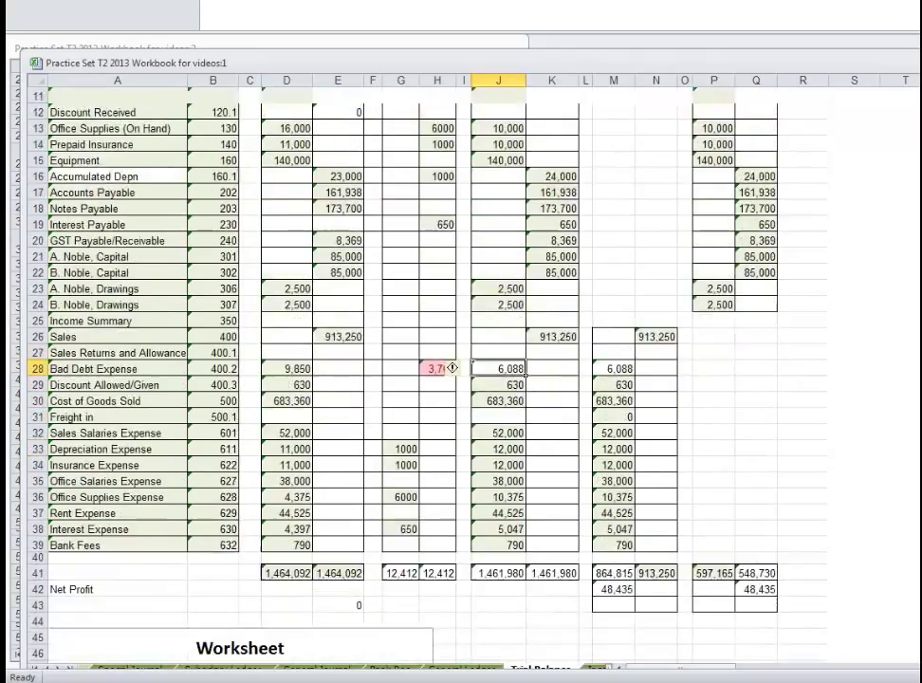
pyautogui.scroll(3, 452, 523)
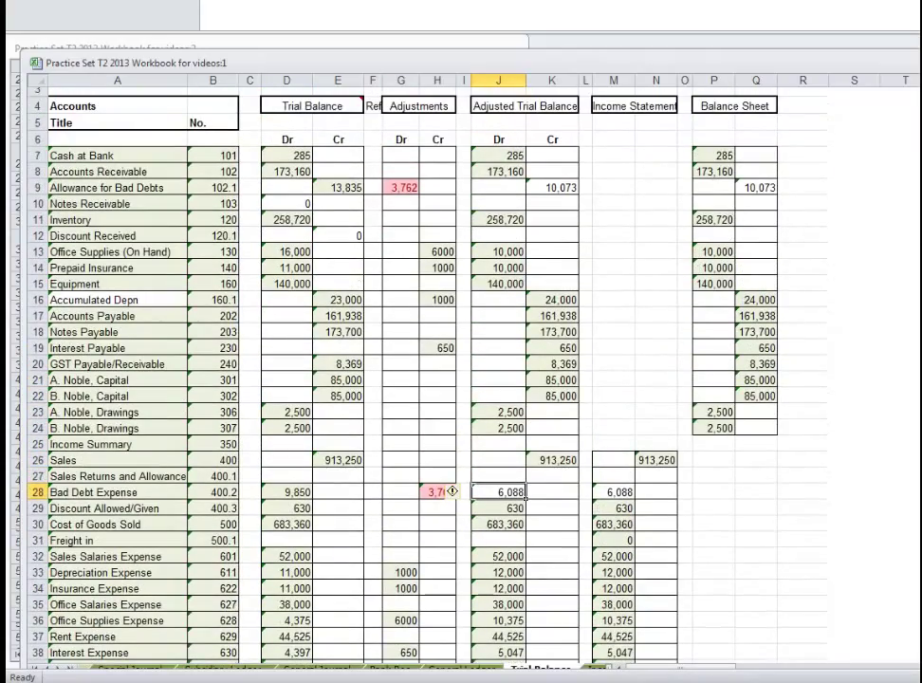
pyautogui.scroll(-4, 324, 379)
pyautogui.scroll(4, 324, 379)
pyautogui.scroll(1, 427, 379)
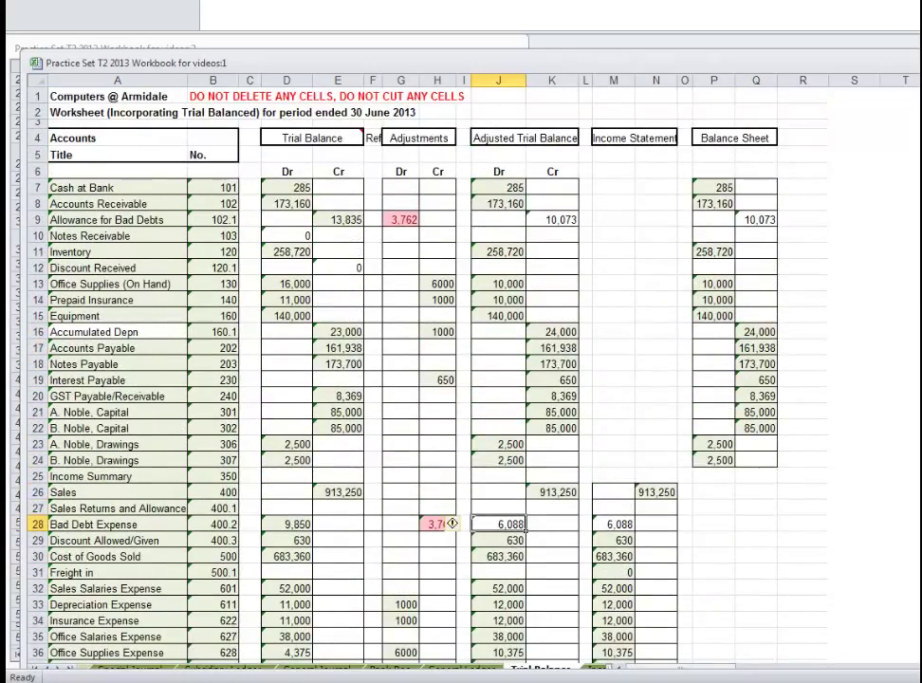
pyautogui.scroll(-4, 451, 524)
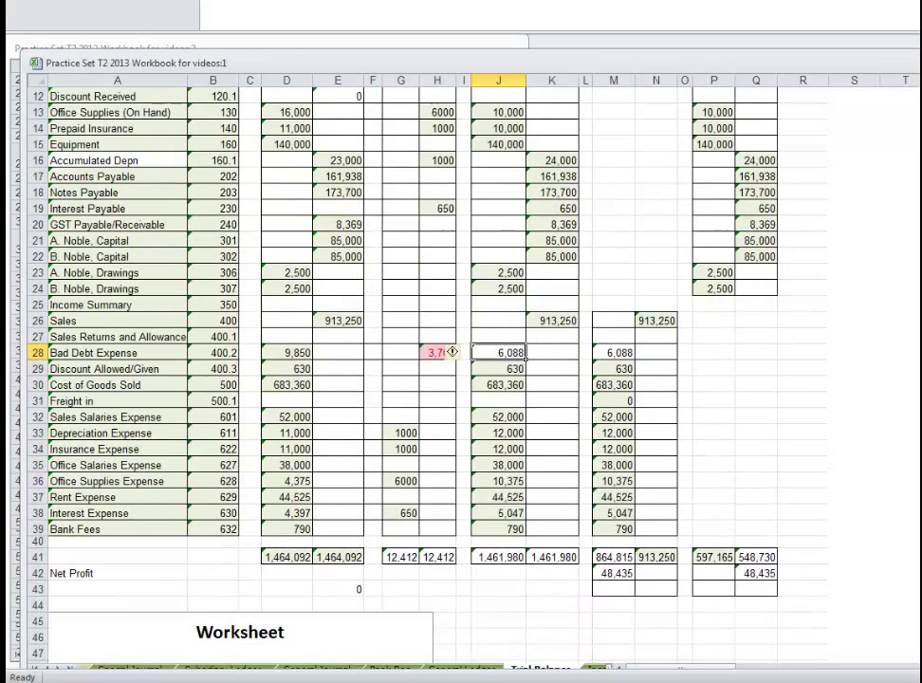
pyautogui.scroll(-3, 427, 380)
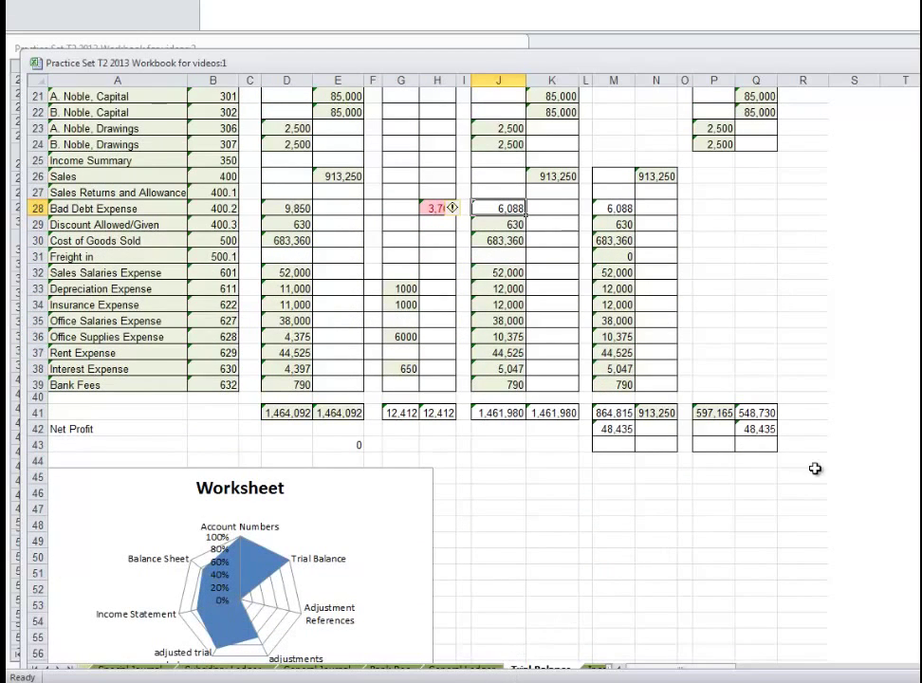
# Total the Income Statement debit column in M43 with =SUM(M41:M42)
pyautogui.click(614, 448)
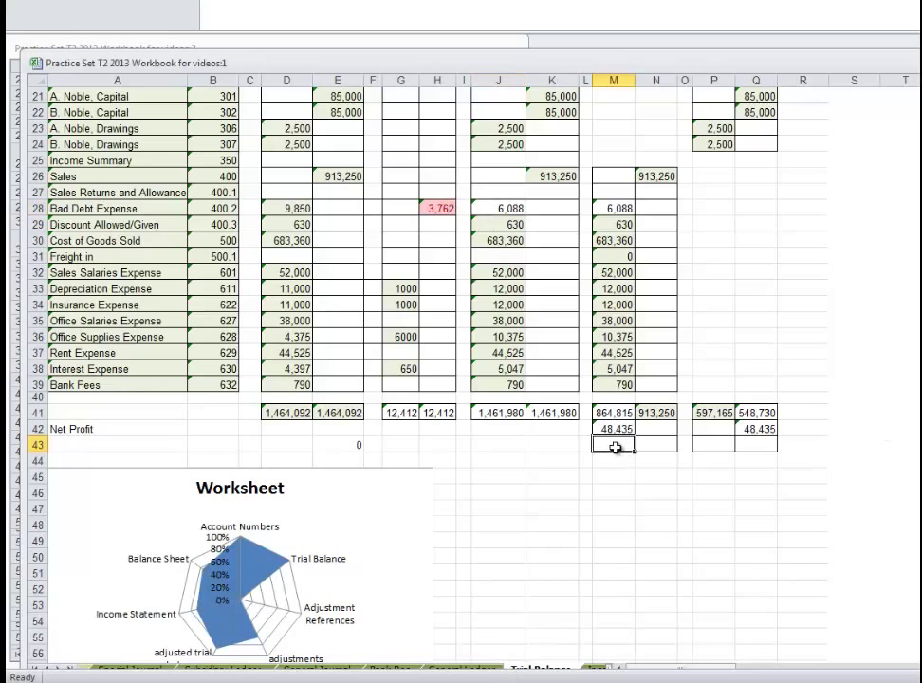
pyautogui.write('=sum')
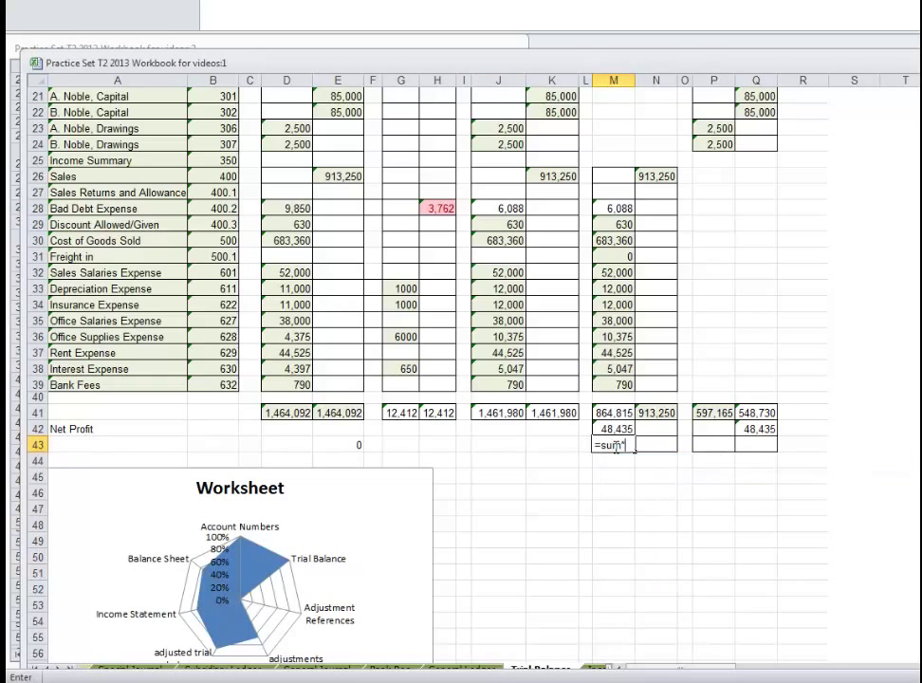
pyautogui.write('(')
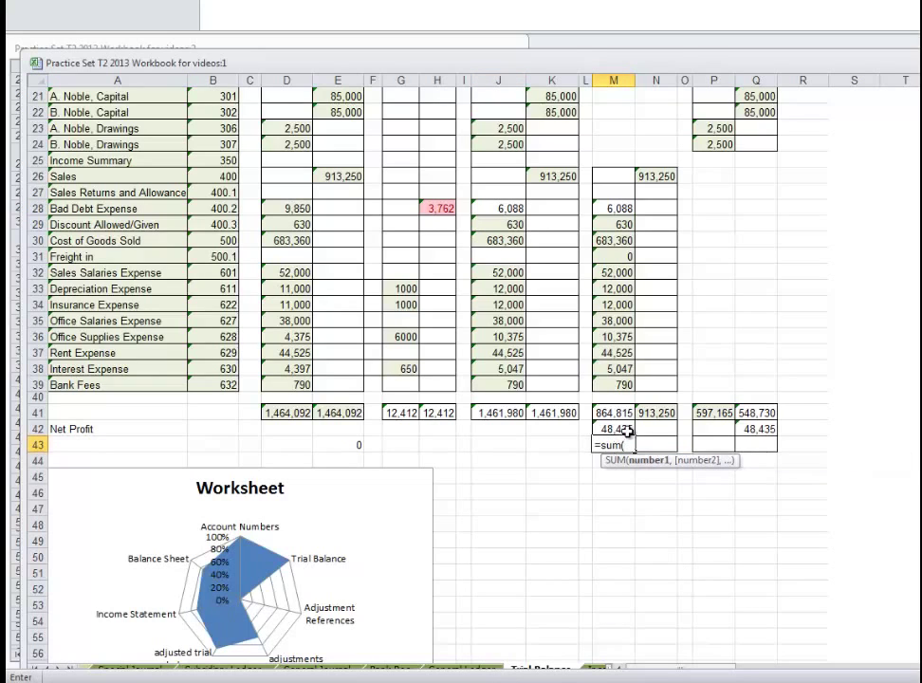
pyautogui.moveTo(618, 413); pyautogui.dragTo(612, 427)
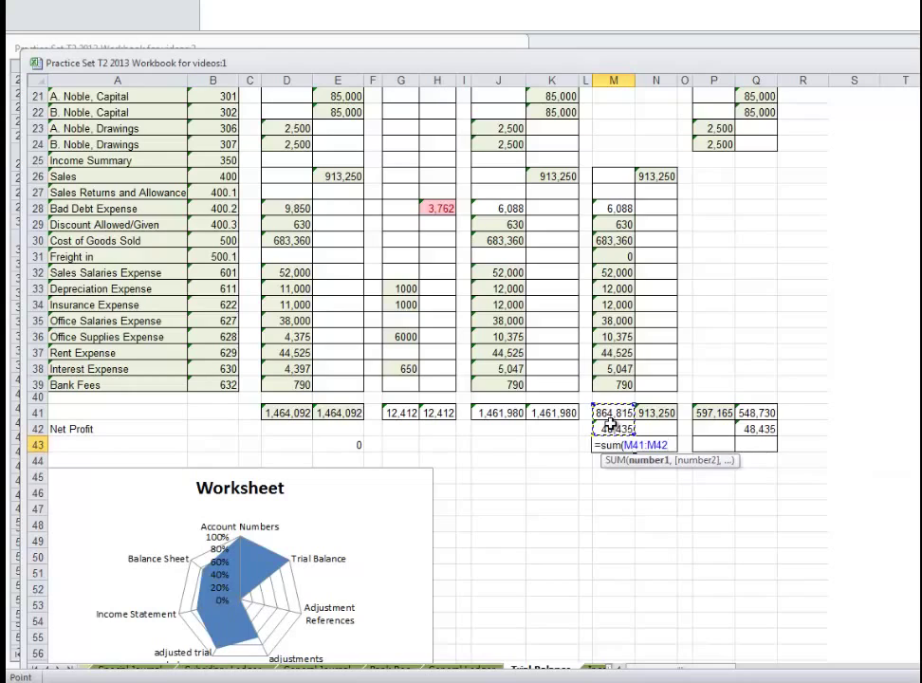
pyautogui.press('Return')
# Copy the M43 total formula to N43, P43 and Q43 for the remaining Income Statement and Balance Sheet columns
pyautogui.click(612, 443)
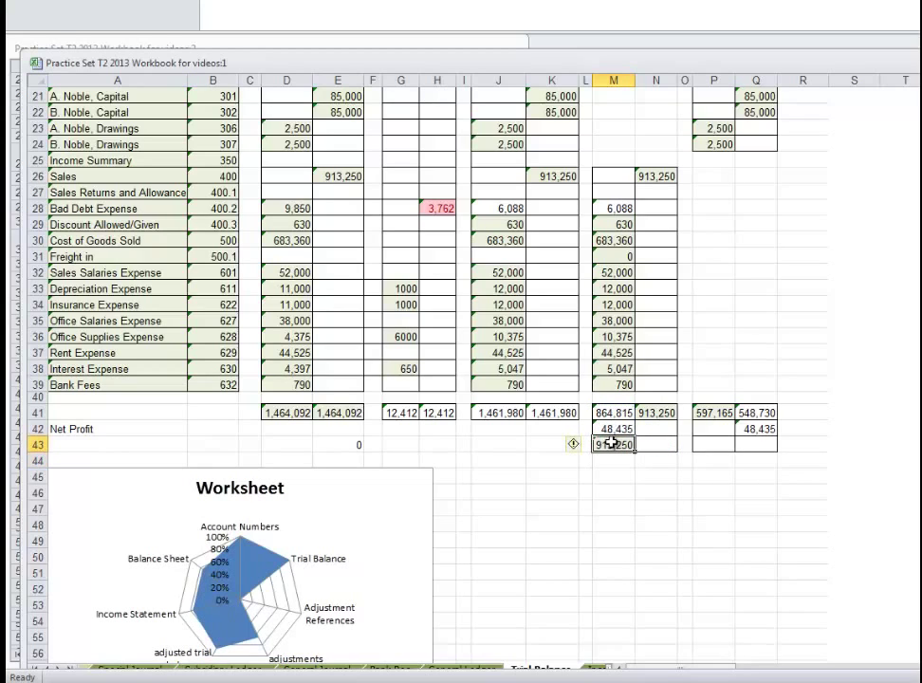
pyautogui.hotkey('ctrl', 'c')
pyautogui.click(656, 445)
pyautogui.hotkey('ctrl', 'v')
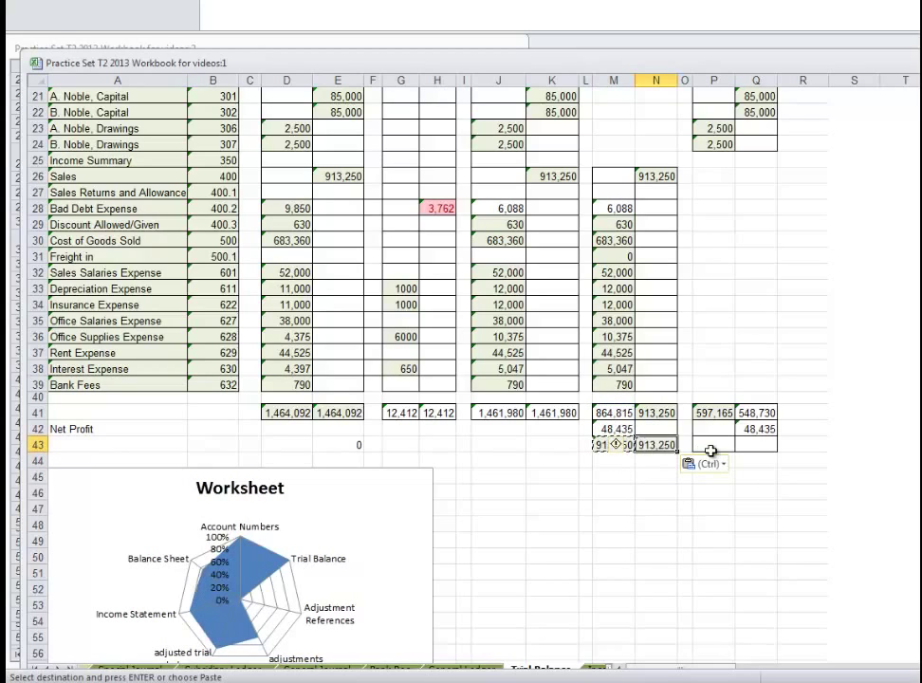
pyautogui.click(710, 448)
pyautogui.hotkey('ctrl', 'v')
pyautogui.click(759, 446)
pyautogui.hotkey('ctrl', 'v')
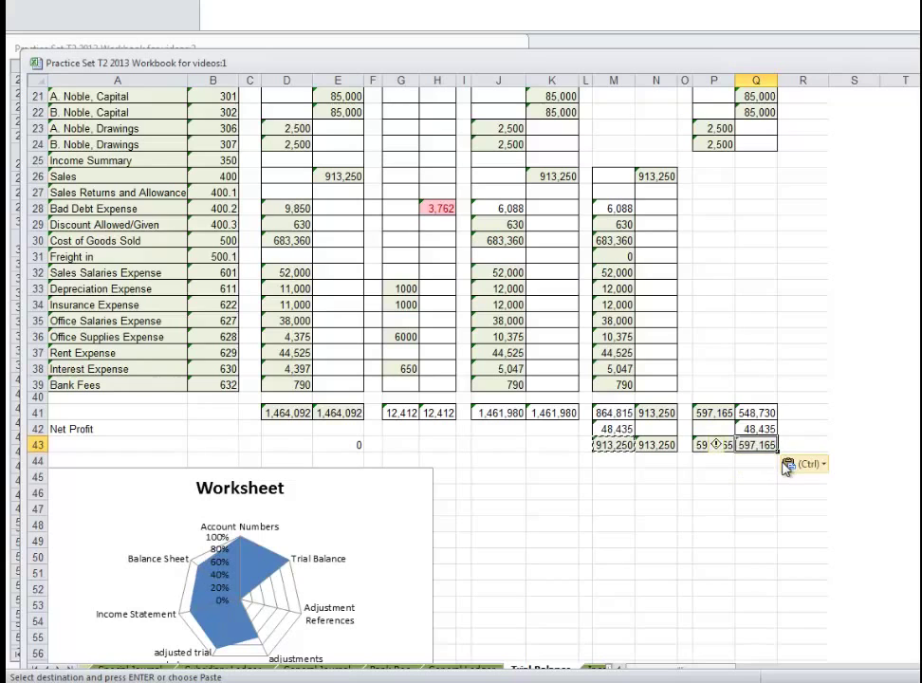
pyautogui.click(802, 491)
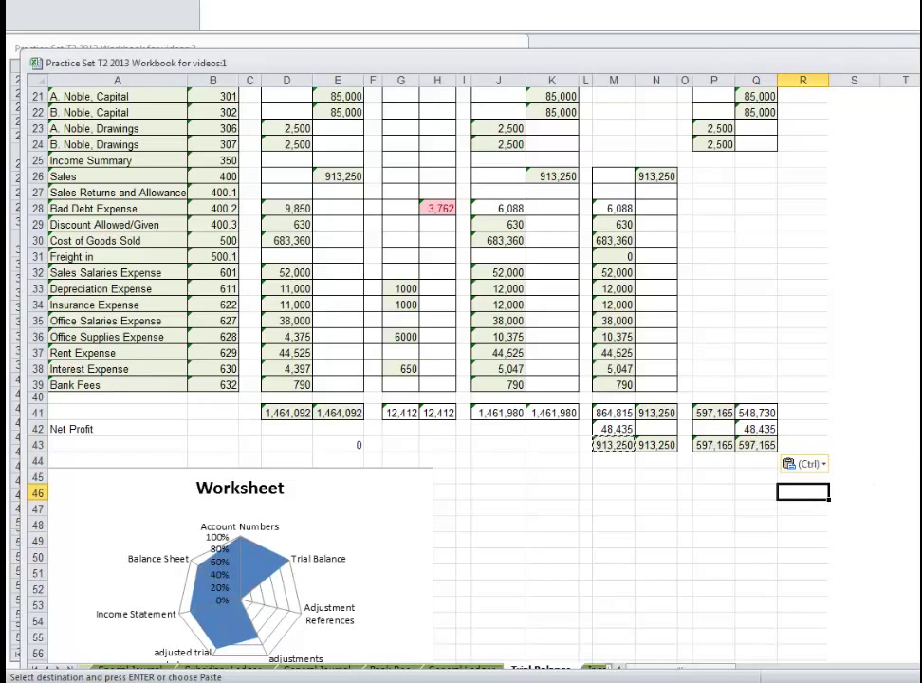
pyautogui.scroll(7, 889, 296)
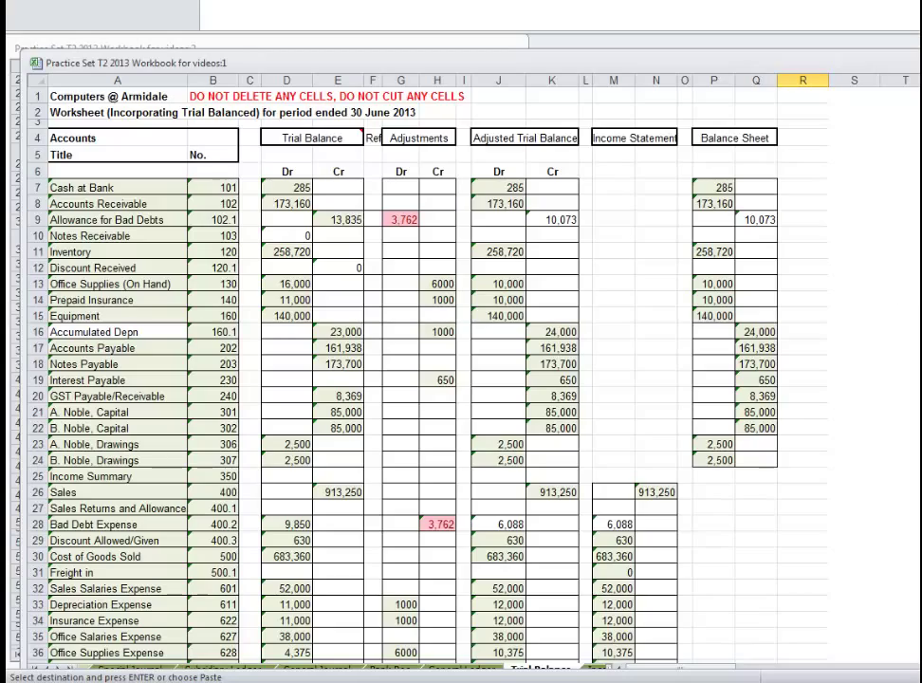
pyautogui.scroll(-3, 427, 379)
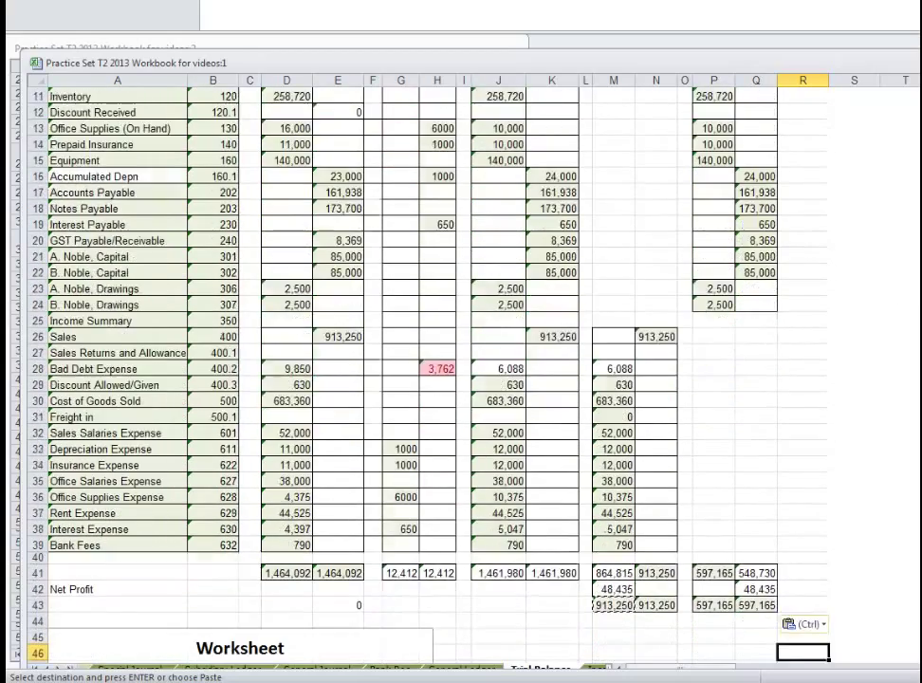
pyautogui.scroll(-2, 427, 379)
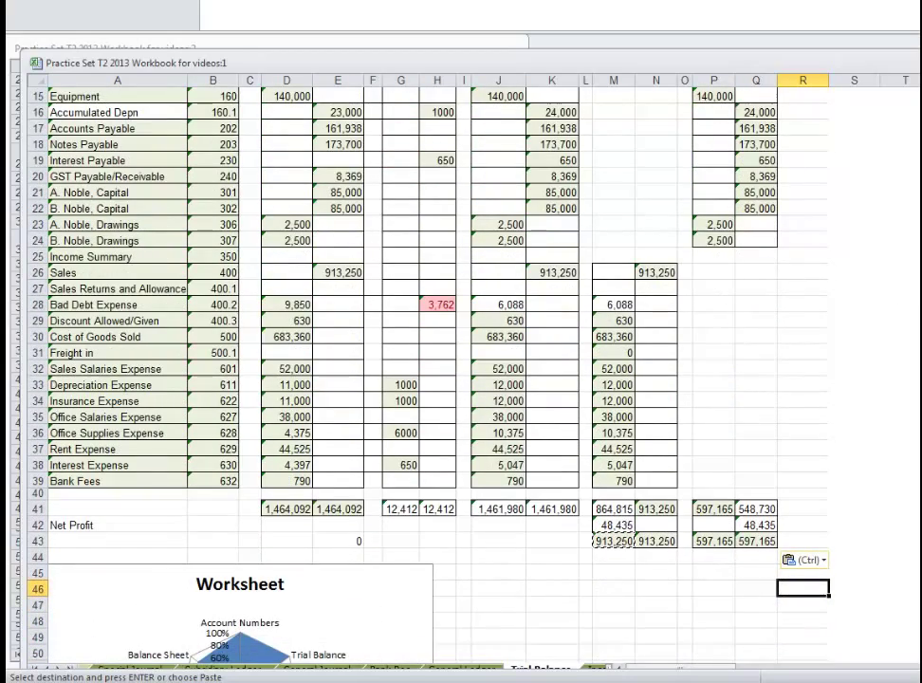